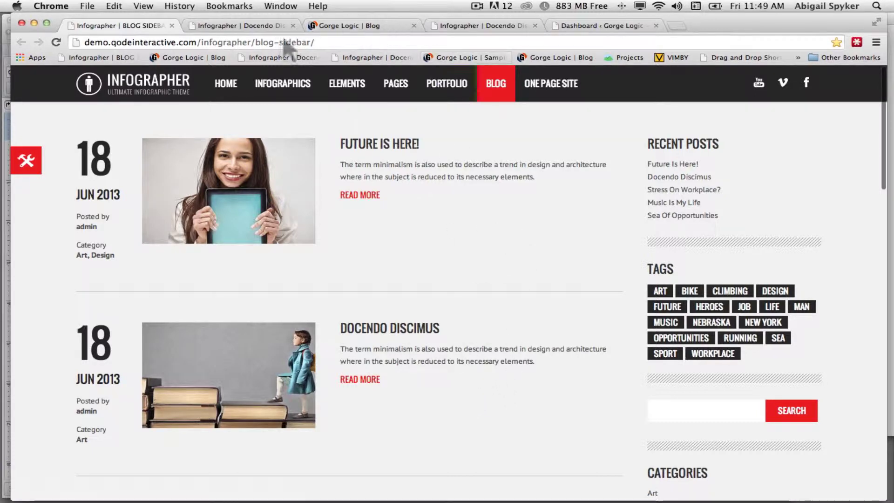
Compare the Infographer demo's blog sidebar page with the Gorge Logic blog page.
left_click(93, 43)
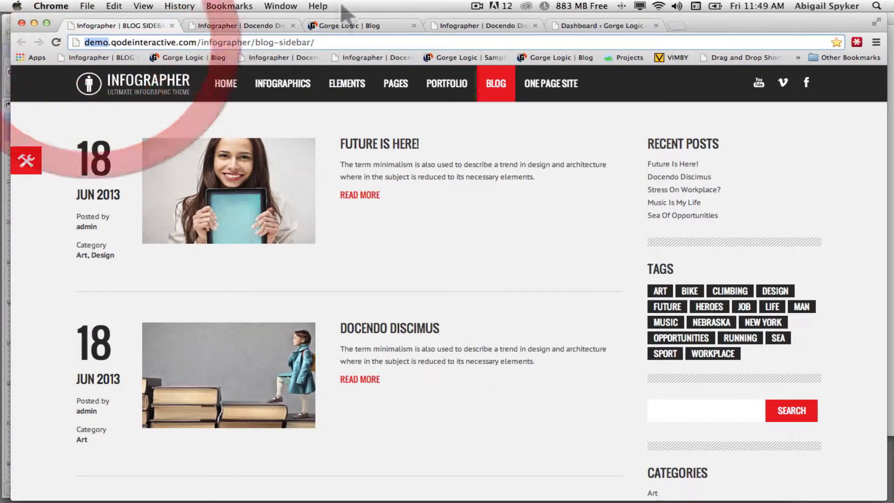
left_click(338, 26)
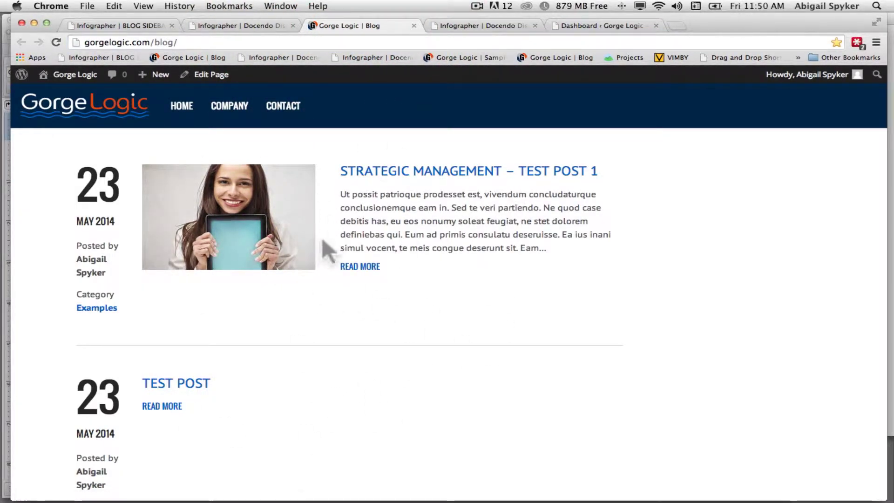
left_click(115, 27)
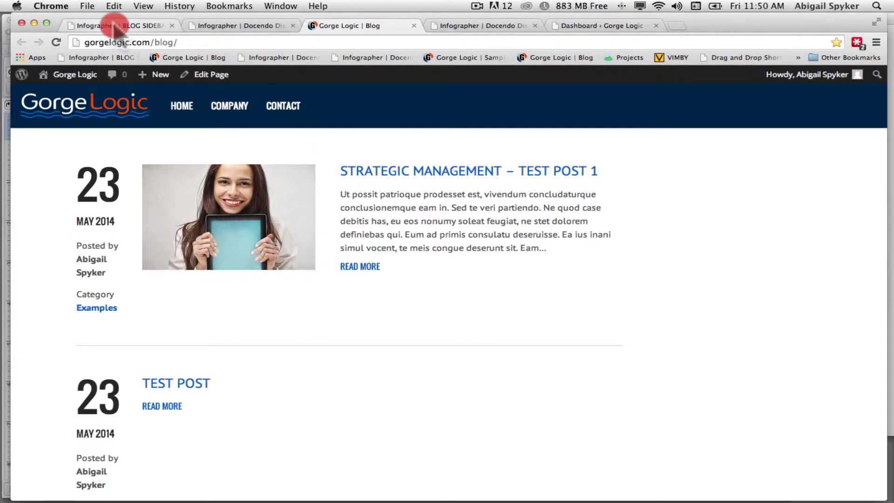
left_click(354, 26)
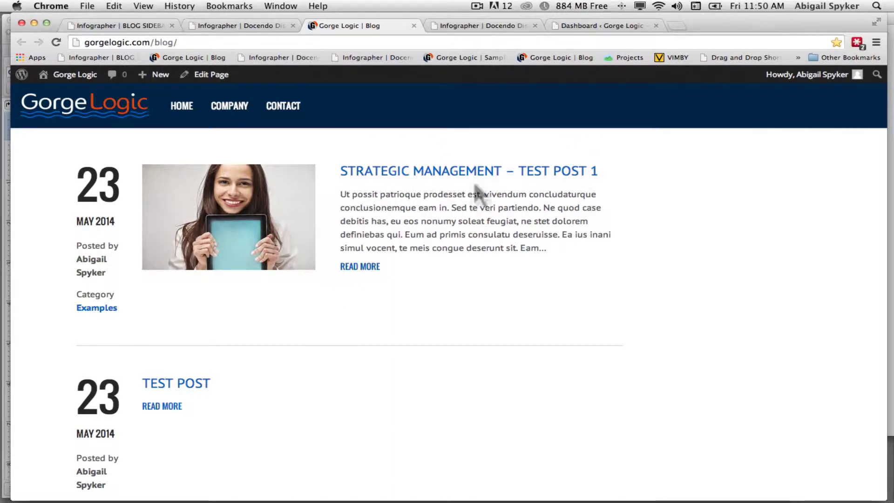
View the demo's Docendo Discimus post in both of its open tabs, collapsing the Infographer options panel on the first.
left_click(242, 26)
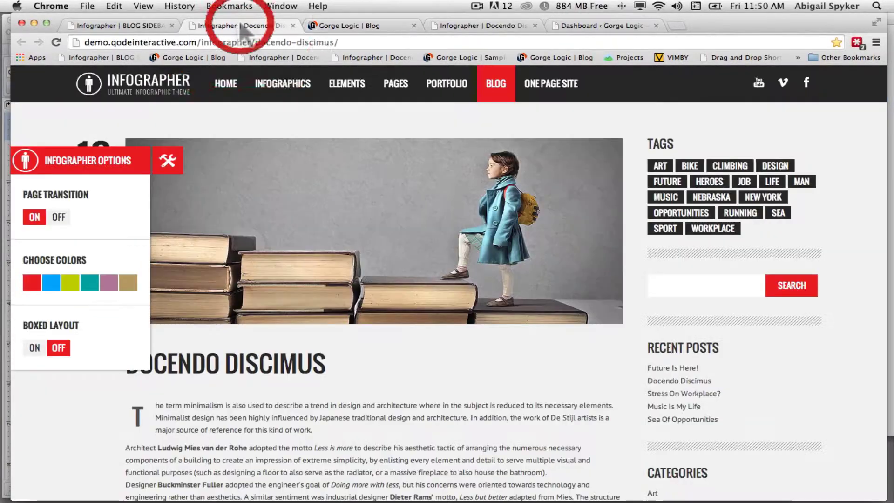
left_click(167, 167)
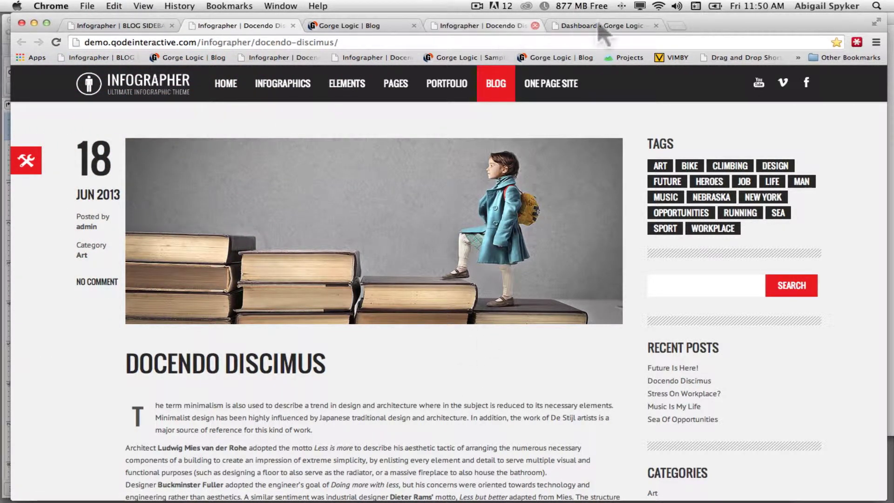
left_click(581, 25)
left_click(465, 26)
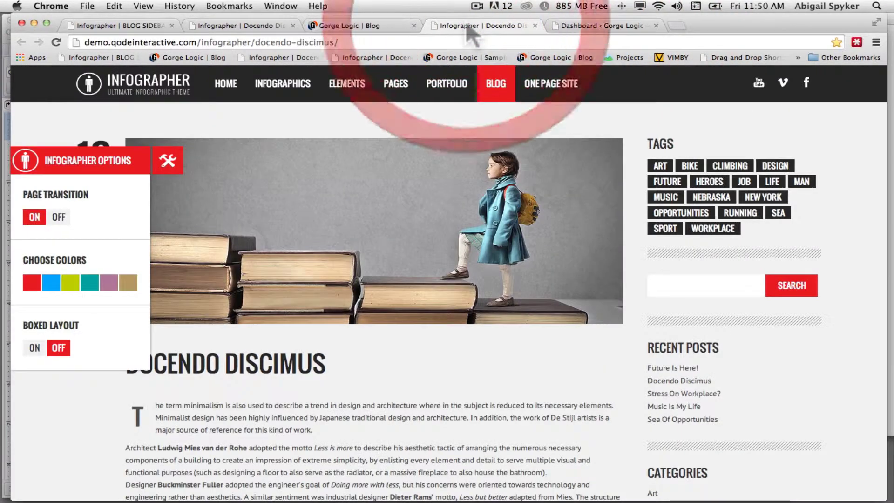
left_click(257, 27)
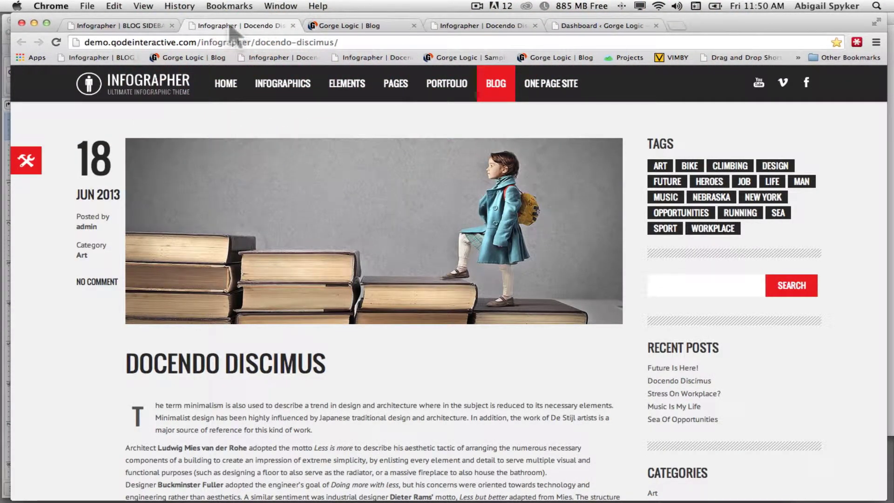
left_click(479, 25)
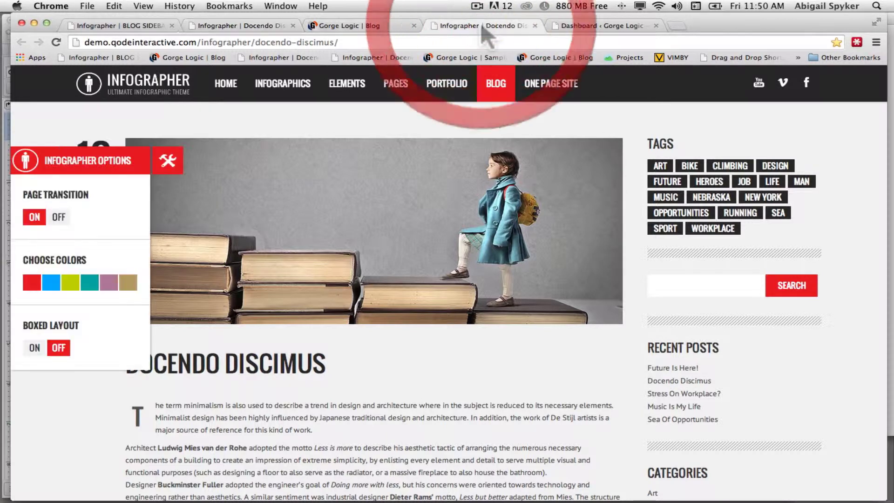
Review the demo blog page again and open the Strategic Management – Test Post 1 entry on the Gorge Logic blog.
left_click(111, 26)
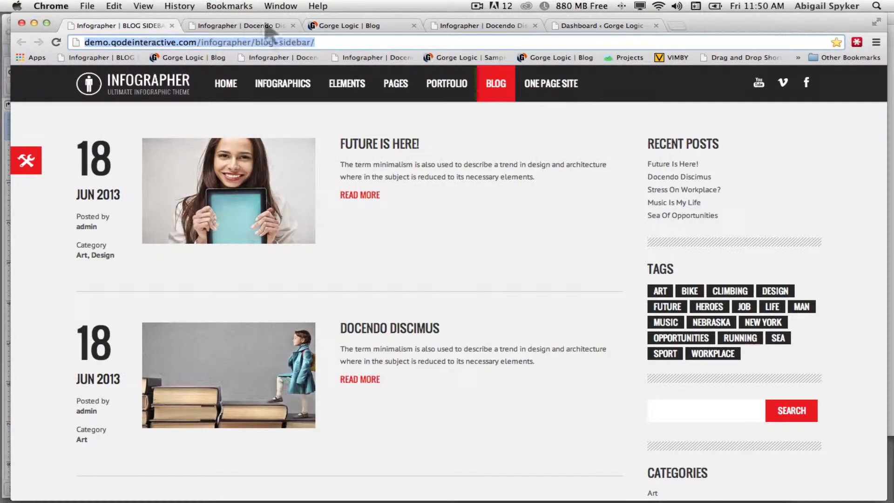
left_click(339, 25)
left_click(423, 175)
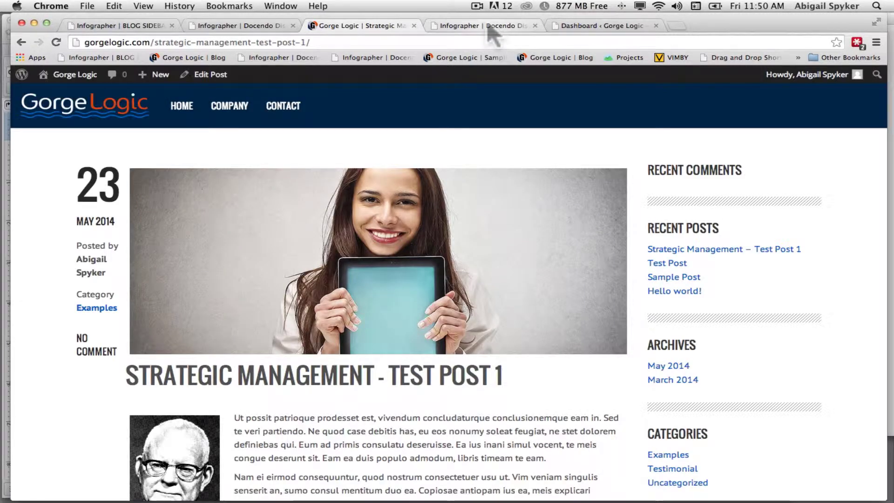
Collapse the options panel on the second Docendo Discimus page and reorder the Gorge Logic post's browser tab to follow it.
left_click(475, 29)
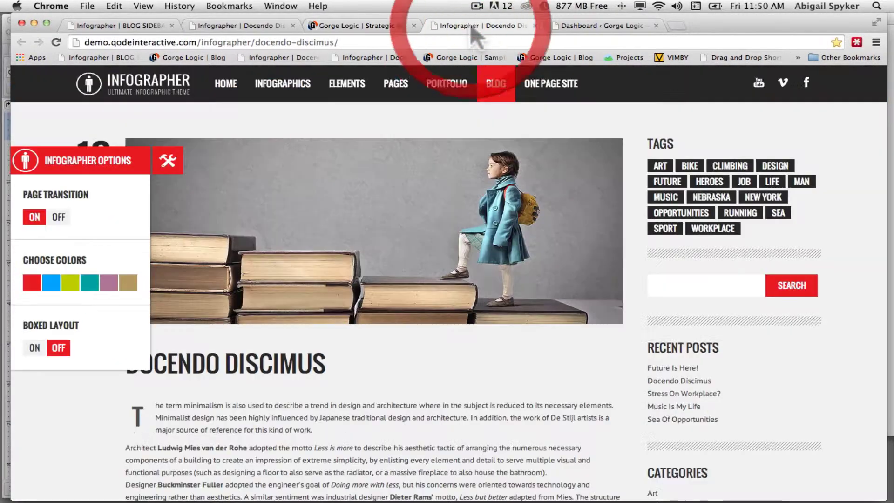
left_click(160, 161)
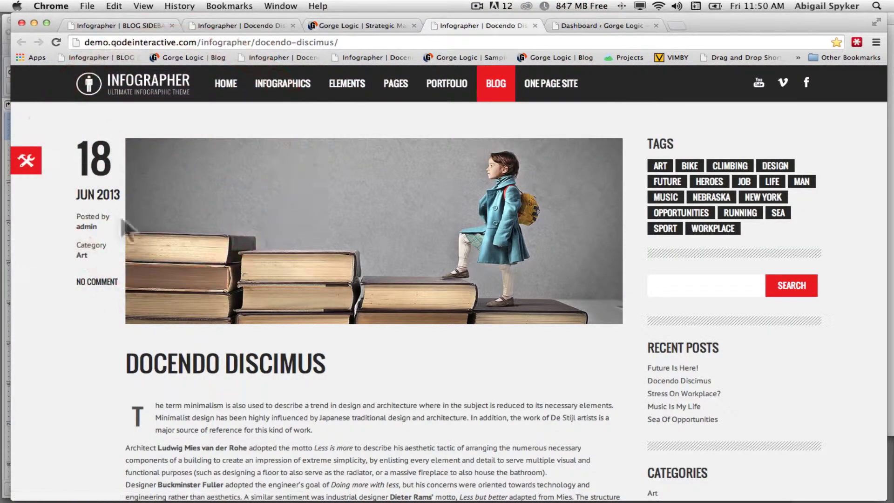
left_click(361, 26)
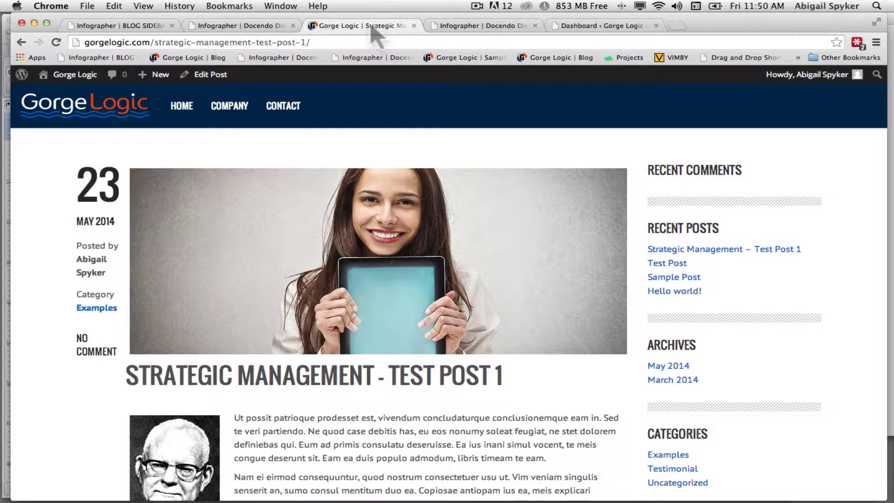
left_click_drag(371, 28, 517, 26)
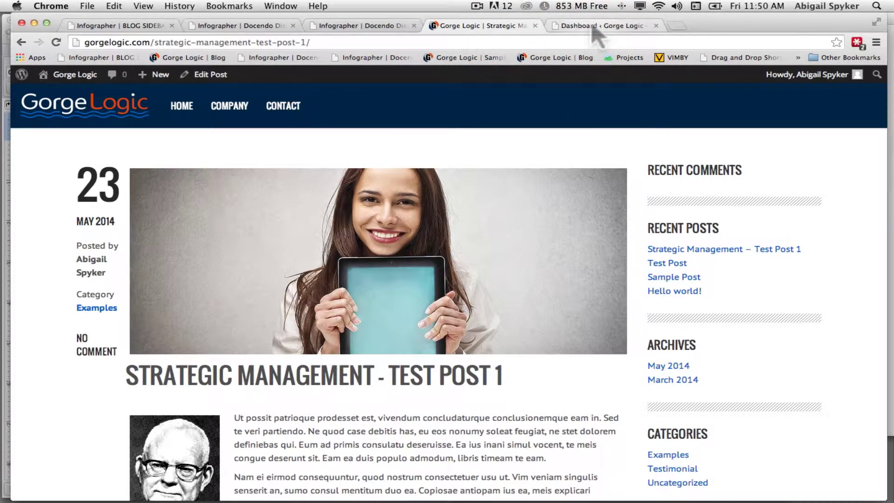
Switch to Microsoft Word and review the text, images and bullet lists in SampleGLpost.docx.
key("ctrl+Up")
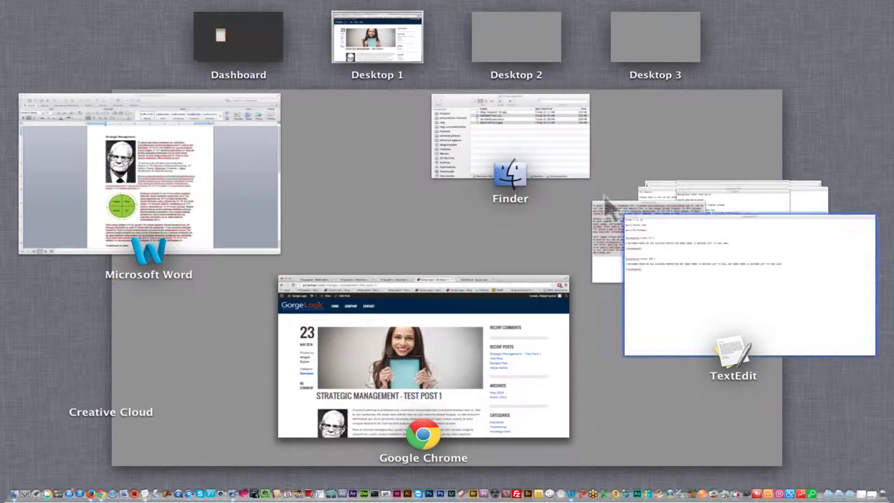
left_click(84, 159)
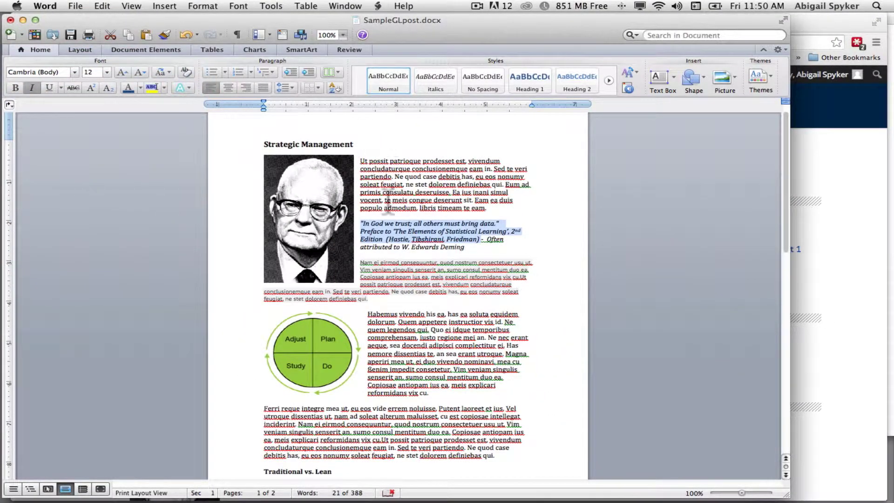
scroll(395, 224, "down", 6)
scroll(393, 216, "up", 6)
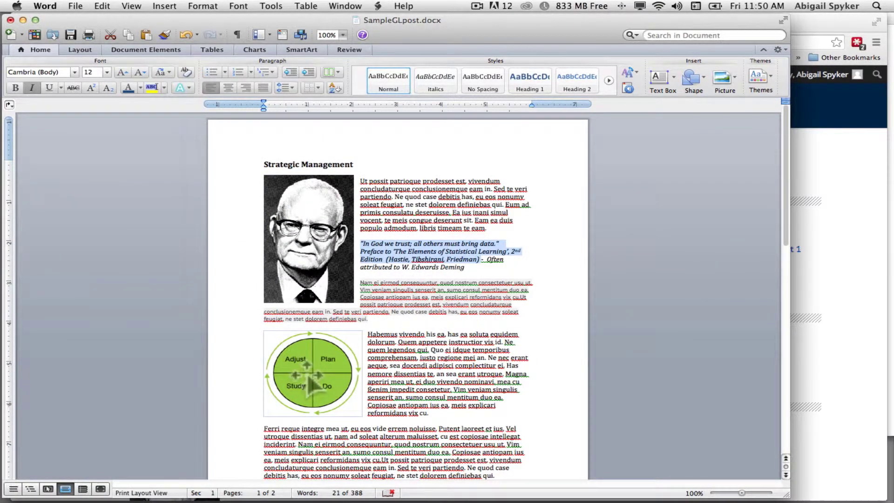
scroll(311, 382, "down", 10)
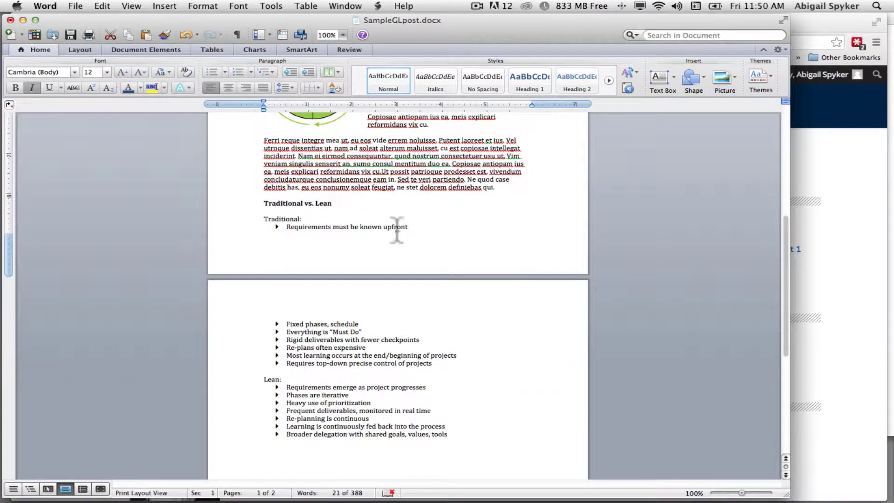
scroll(397, 230, "up", 10)
Switch back to Chrome and start a new post from the Gorge Logic WordPress dashboard.
left_click(838, 179)
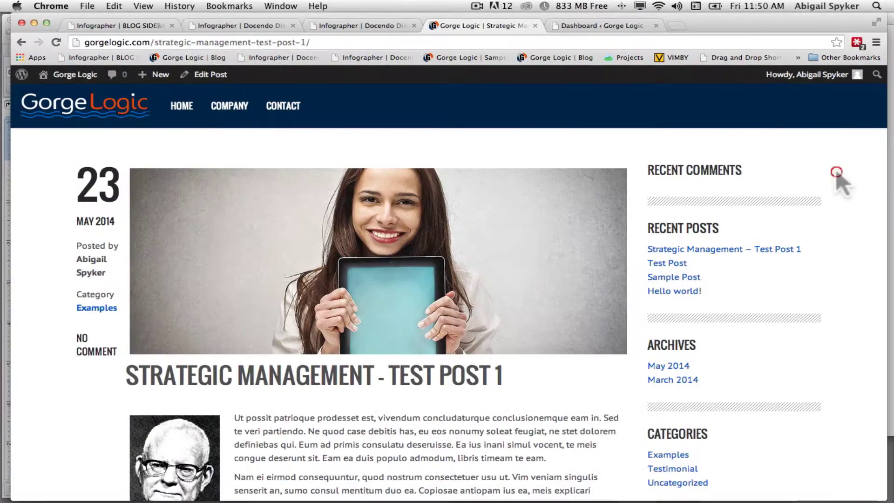
left_click(598, 26)
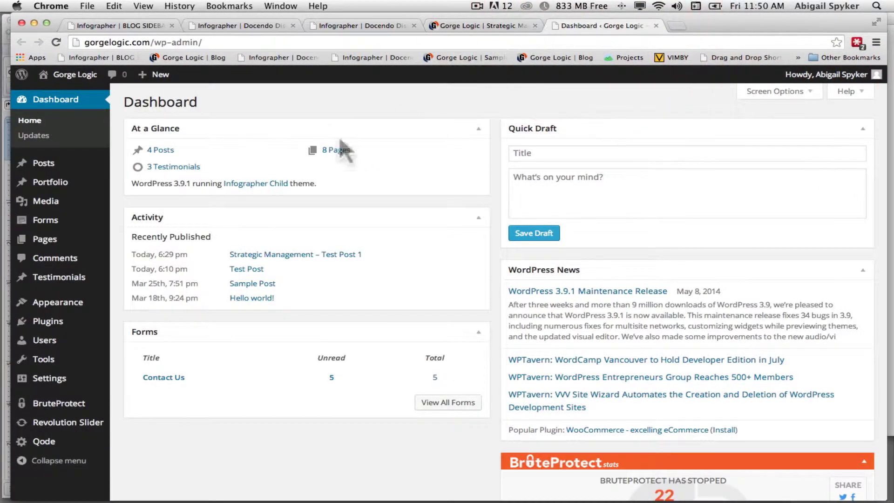
mouse_move(51, 165)
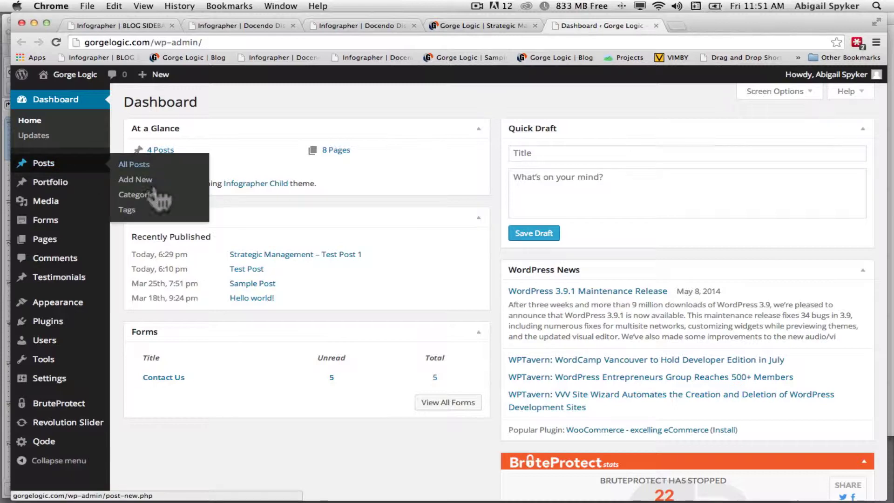
left_click(152, 180)
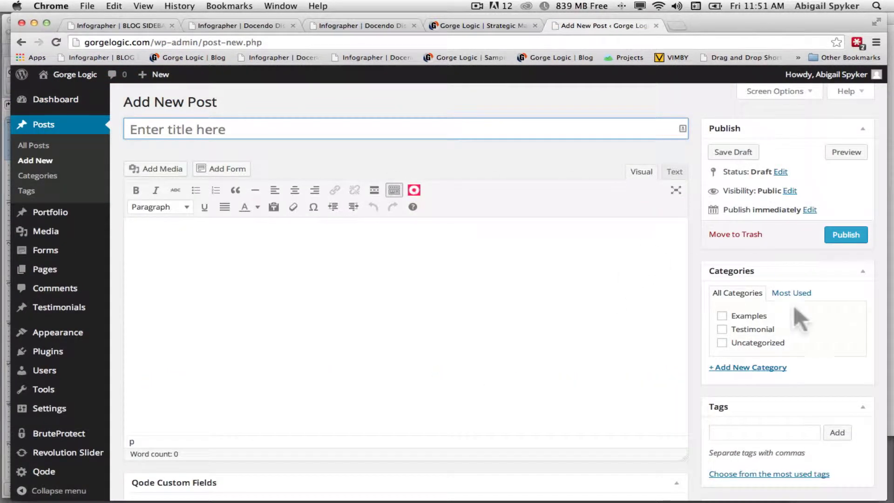
Switch to SampleGLpost.docx in Word and copy its heading "Strategic Management".
left_click_drag(726, 26, 742, 79)
left_click(617, 33)
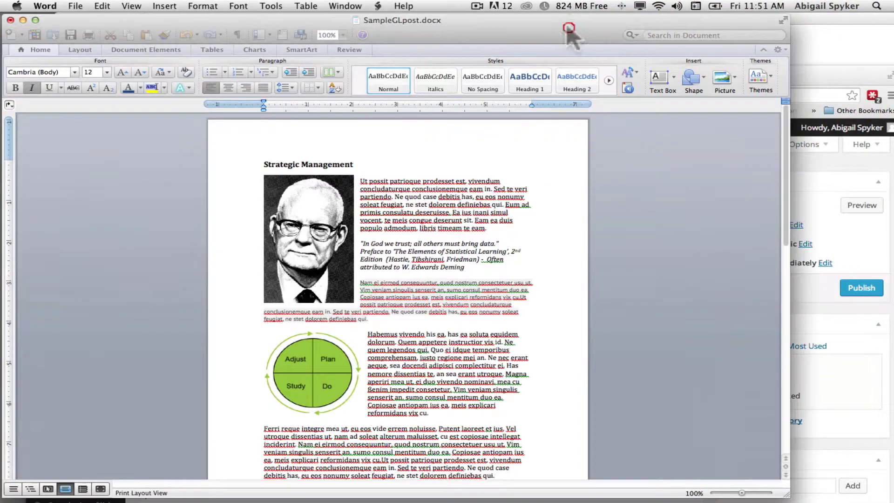
left_click(296, 164)
double_click(295, 161)
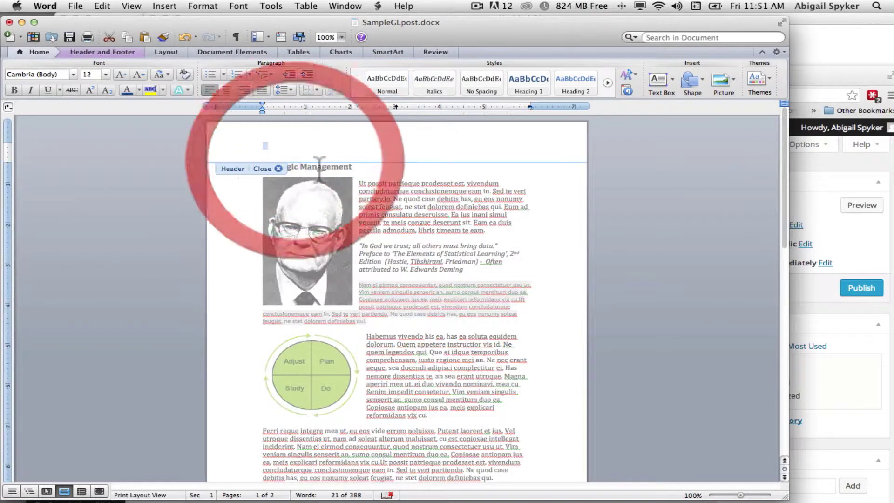
left_click(319, 170)
double_click(320, 169)
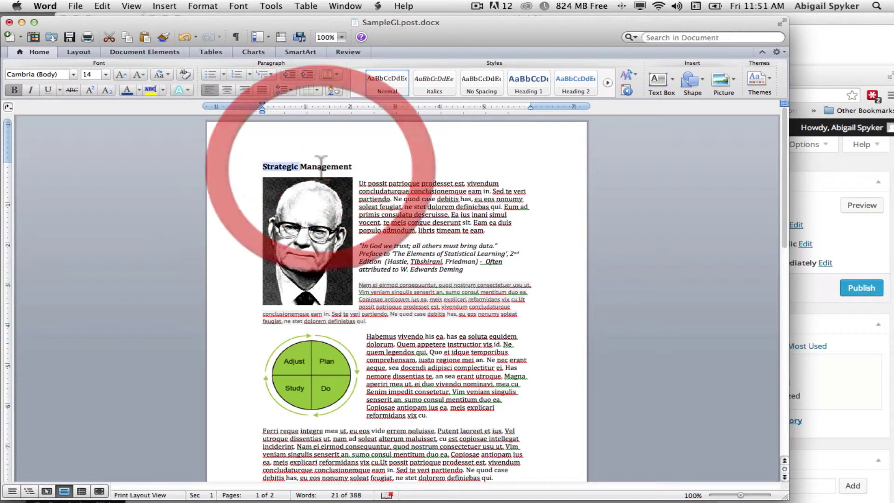
left_click(378, 166)
left_click(233, 169)
key("super+c")
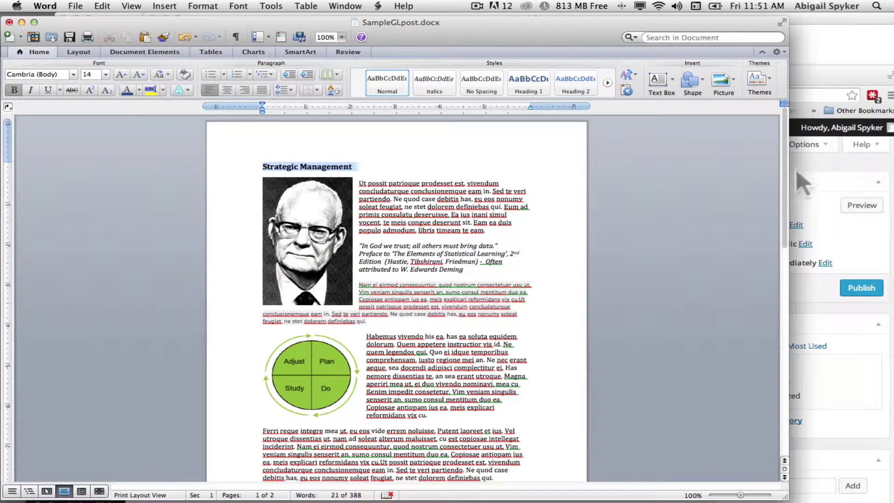
Return to the new WordPress post and title it "Strategic Management - test post 2", starting with the copied heading.
left_click(809, 172)
left_click(419, 181)
key("super+v")
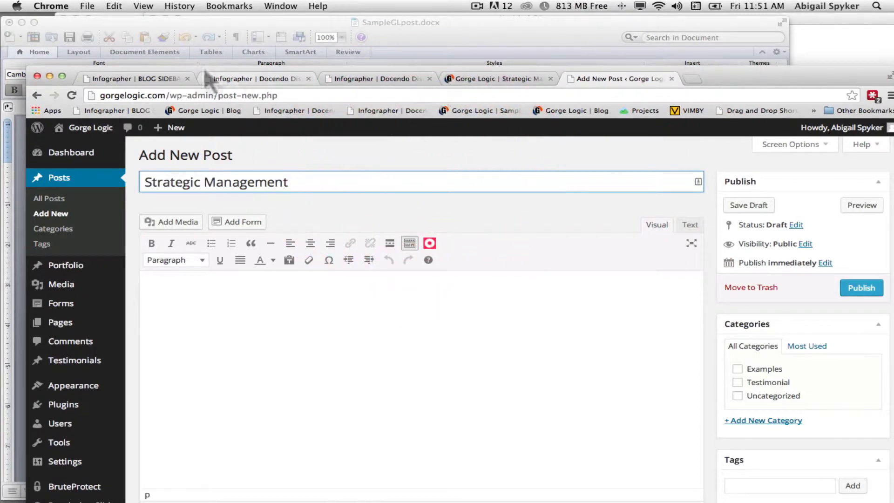
left_click_drag(184, 76, 161, 24)
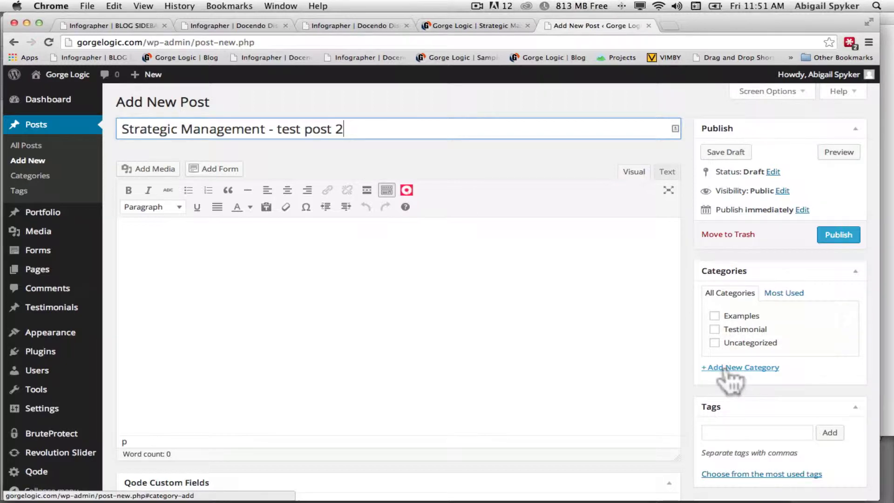
Assign the post to the Examples category and publish it.
left_click(714, 316)
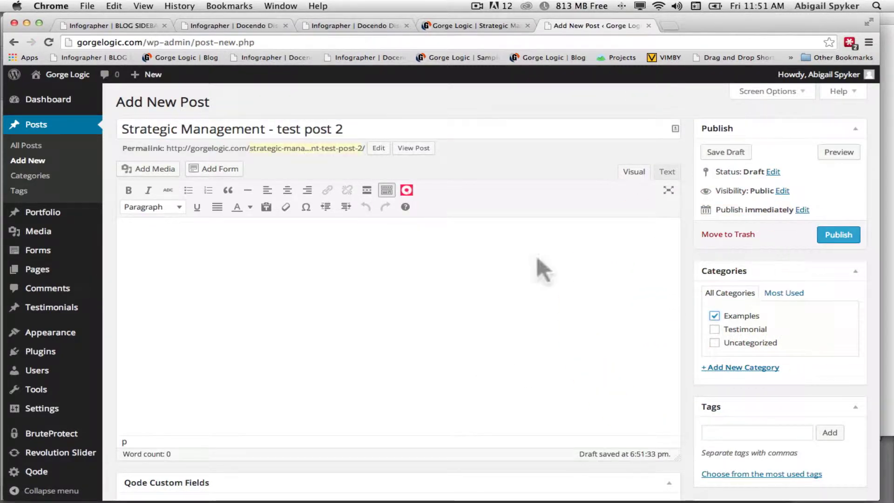
mouse_move(803, 20)
left_mouse_down()
mouse_move(808, 53)
mouse_move(811, 18)
left_mouse_up()
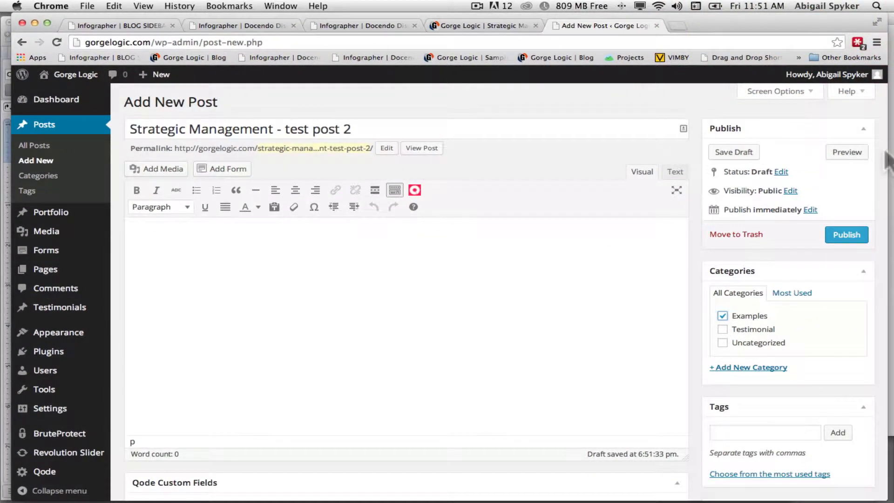
left_click_drag(884, 154, 868, 154)
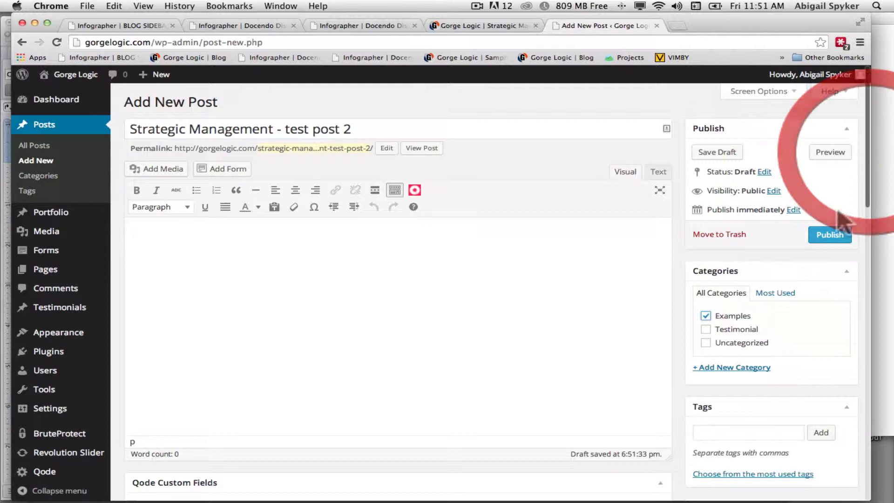
left_click(822, 238)
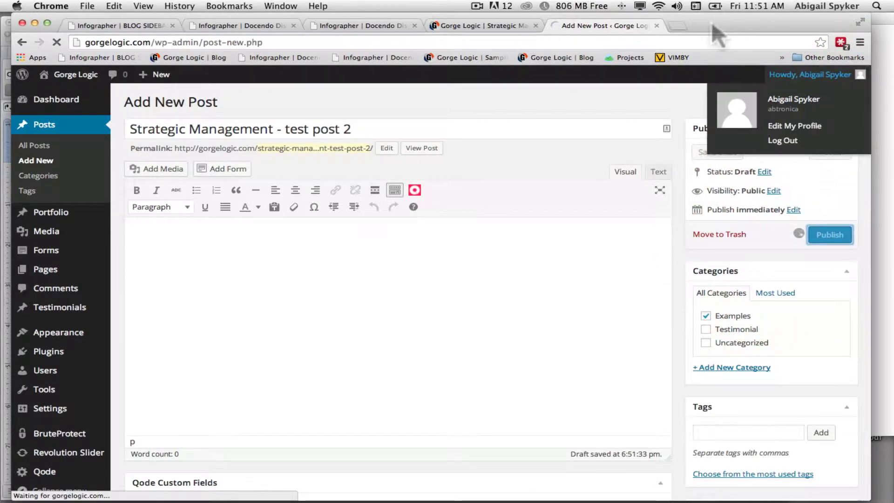
Review the layout and featured image of the Docendo Discimus demo post, comparing it with its entry on the blog sidebar page.
left_click_drag(713, 26, 734, 23)
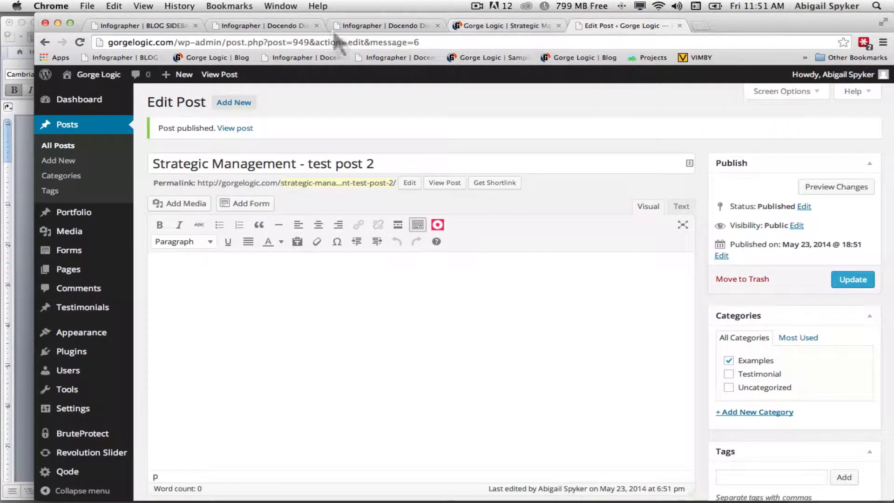
left_click(363, 25)
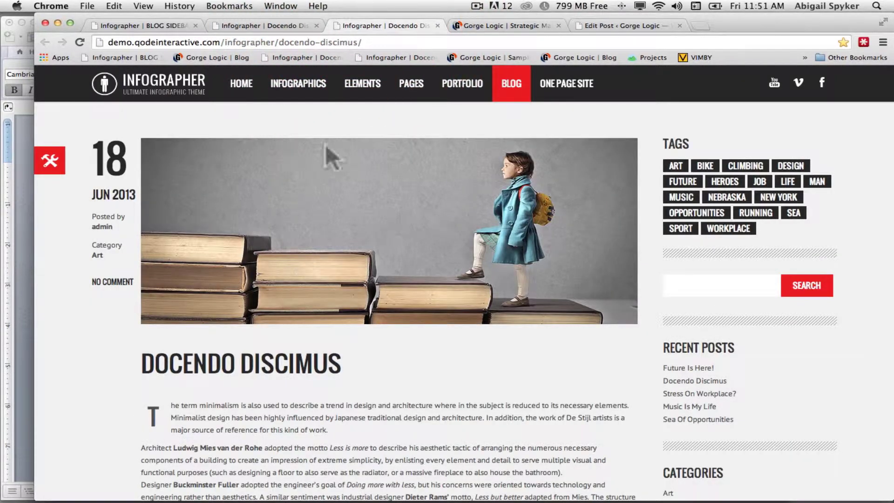
scroll(324, 350, "down", 7)
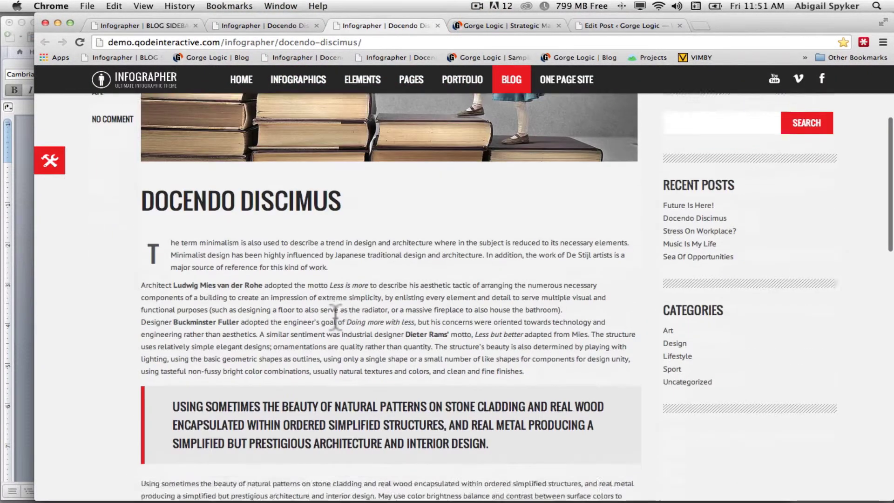
scroll(339, 372, "up", 8)
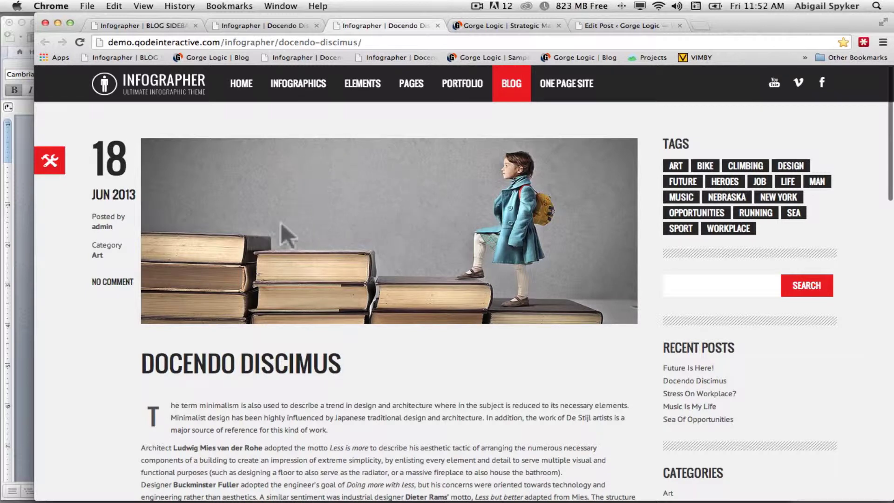
left_click(122, 27)
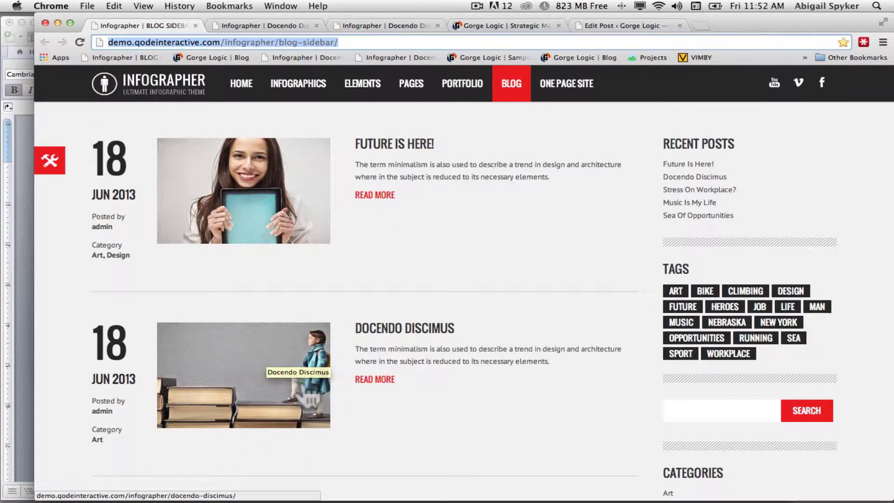
left_click(368, 25)
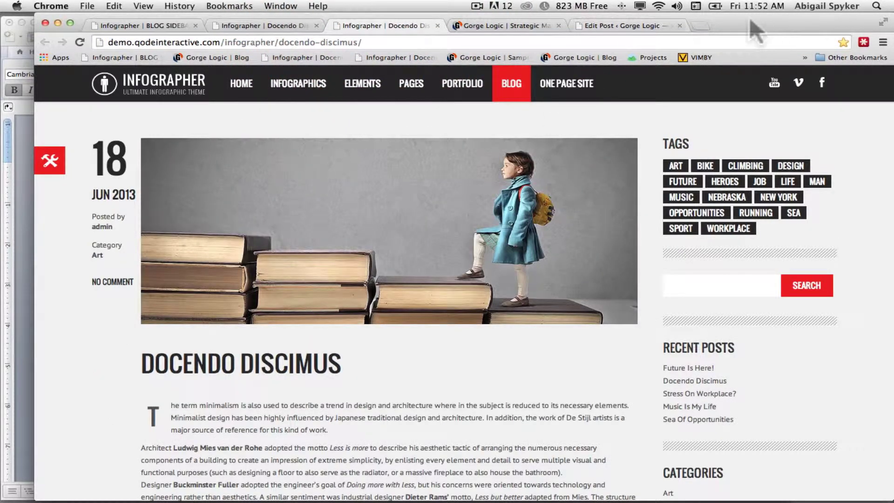
Switch to the GorgeLogicPost folder in Finder and show the file information for blog-featured-12.jpg to check its dimensions.
left_click_drag(750, 22, 739, 88)
key("ctrl+Up")
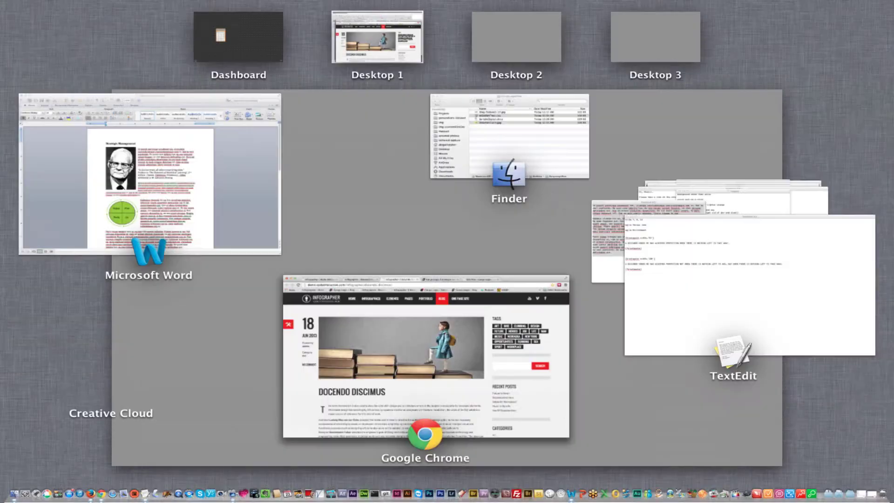
left_click(449, 101)
left_click(509, 186)
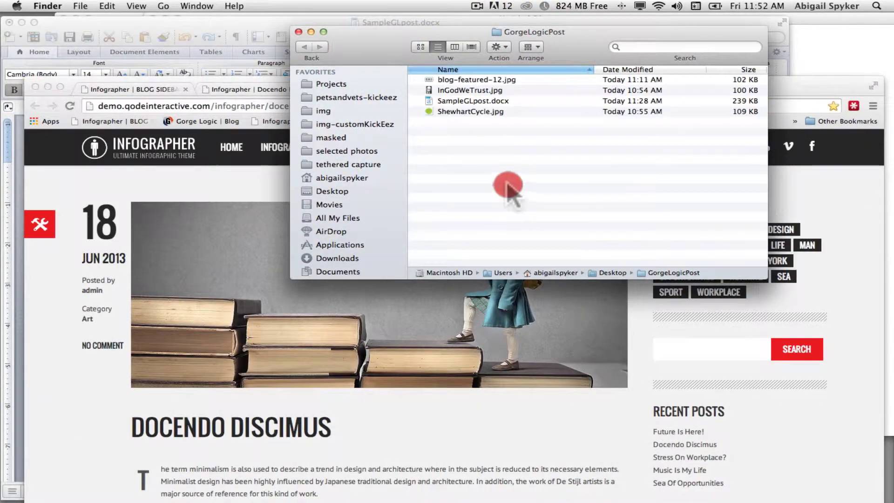
left_click(484, 80)
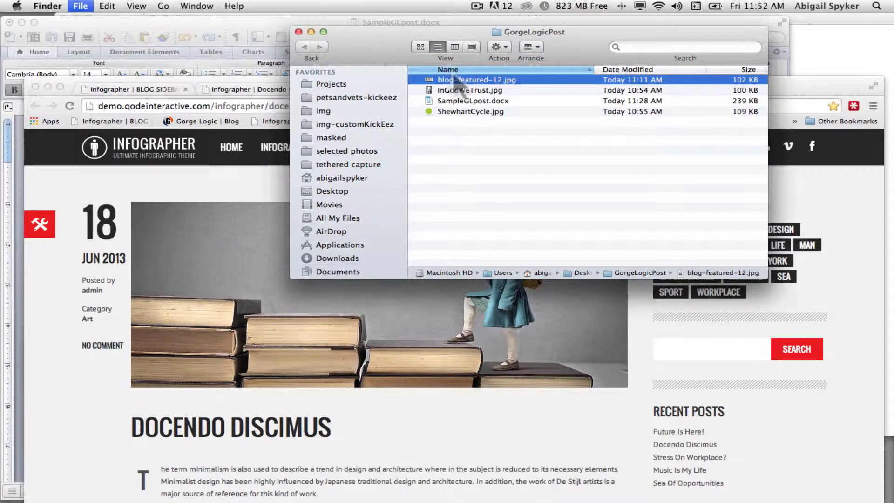
key("super+i")
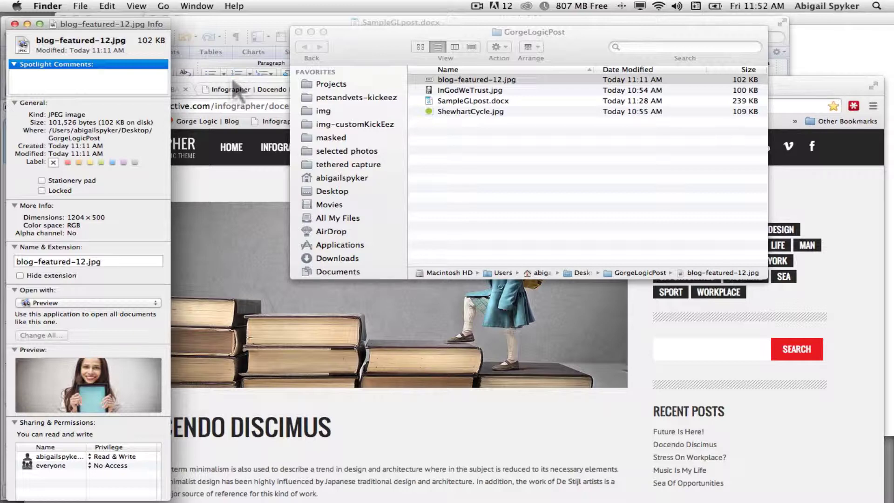
Return to the post editor in Chrome and open the file upload area for the post's featured image.
left_click(232, 86)
double_click(740, 88)
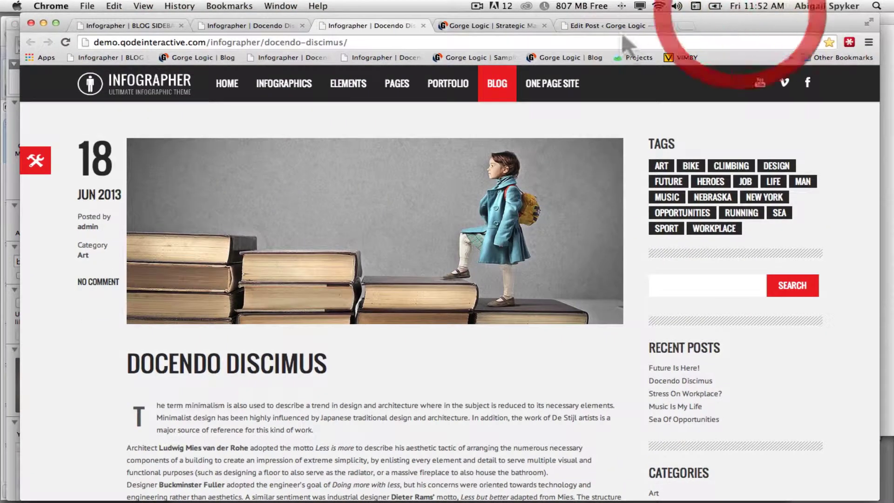
left_click(618, 25)
scroll(754, 177, "down", 5)
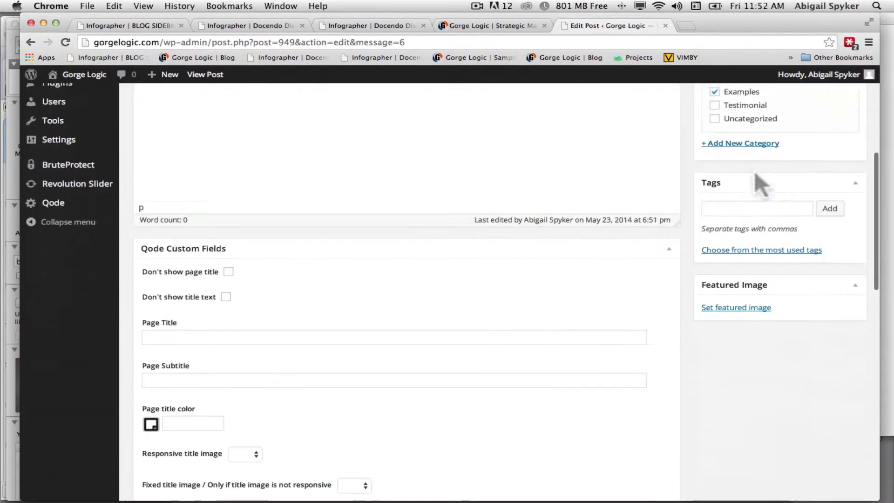
scroll(756, 179, "down", 1)
left_click(737, 303)
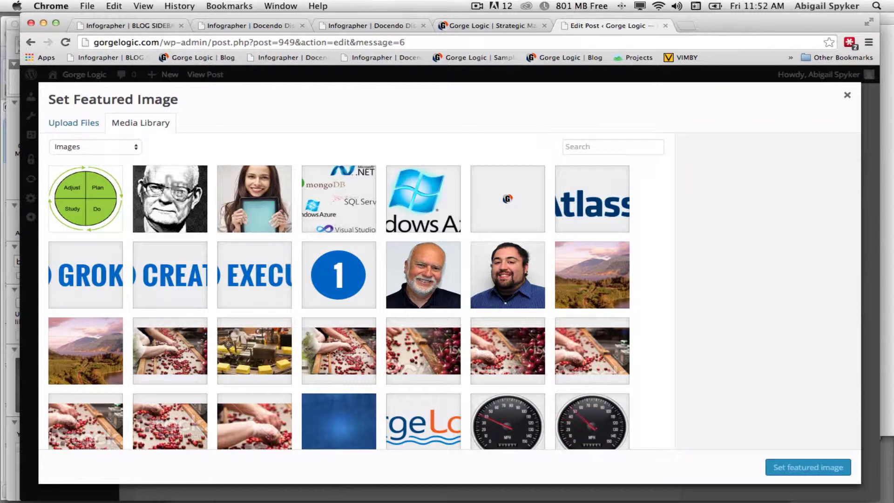
left_click(76, 125)
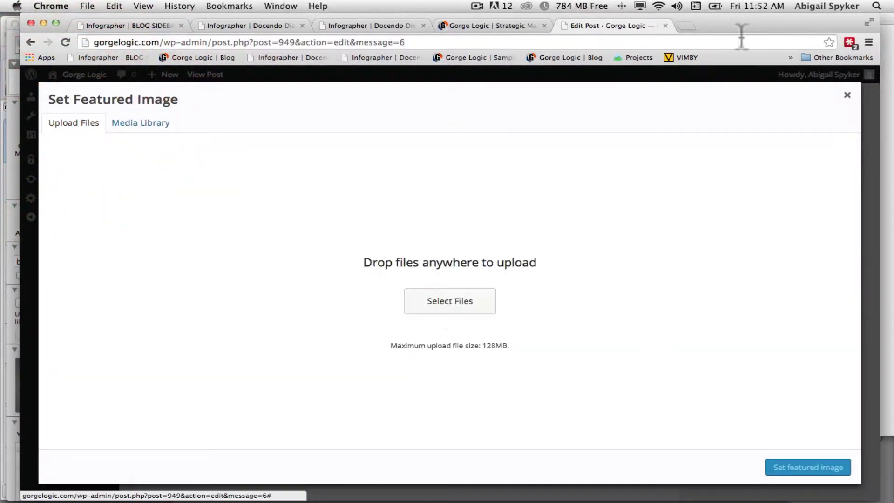
Upload blog-featured-12.jpg from the GorgeLogicPost folder as the featured image and enable "Don't show page title".
left_click_drag(719, 18, 725, 57)
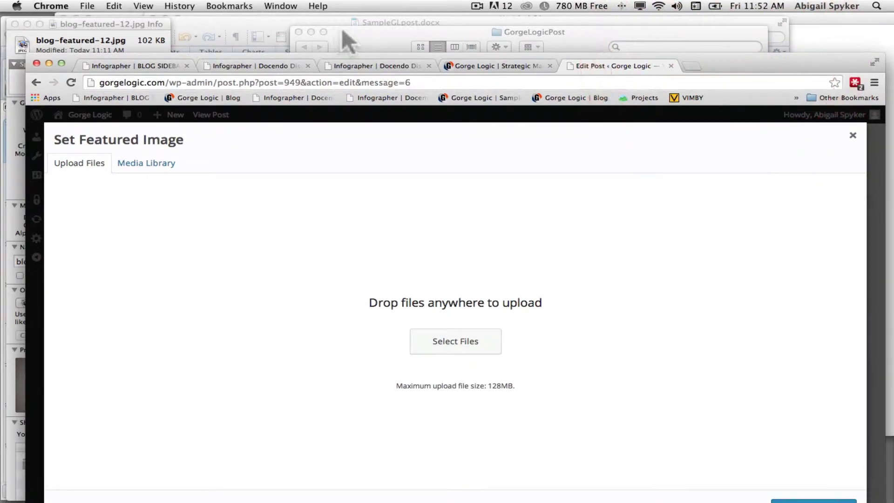
left_click(352, 34)
left_click_drag(471, 86, 419, 293)
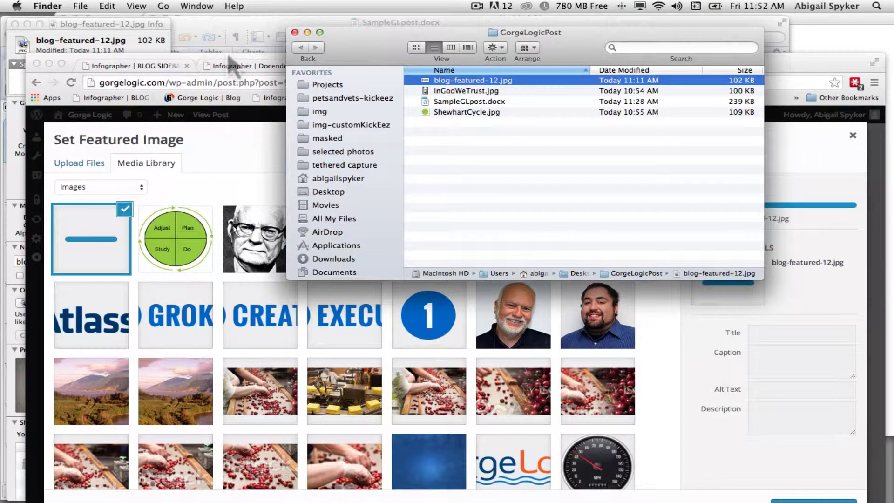
left_click_drag(229, 55, 236, 11)
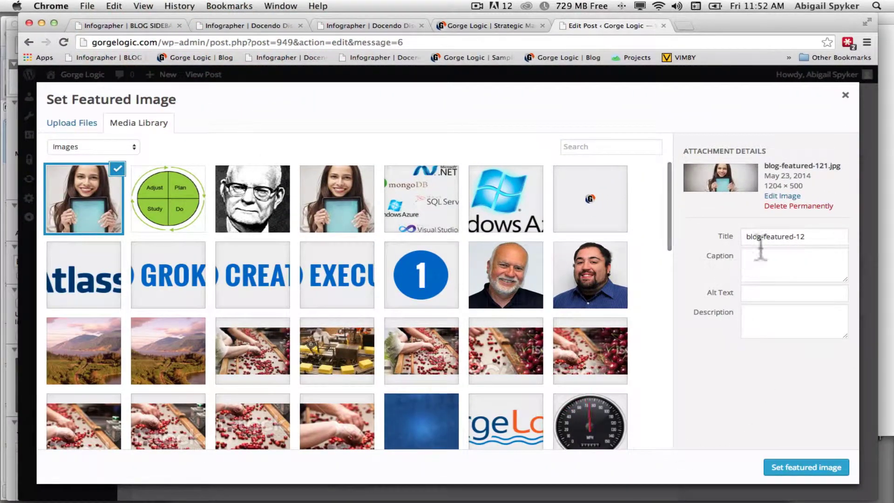
left_click(794, 471)
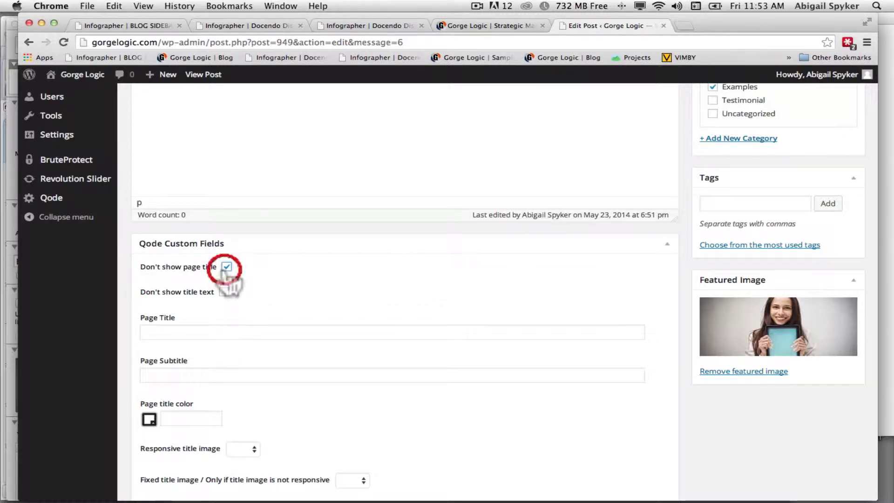
Check the sidebar layout of the Docendo Discimus demo post and set the new post's sidebar to "Sidebar 1/4 right".
scroll(227, 274, "up", 6)
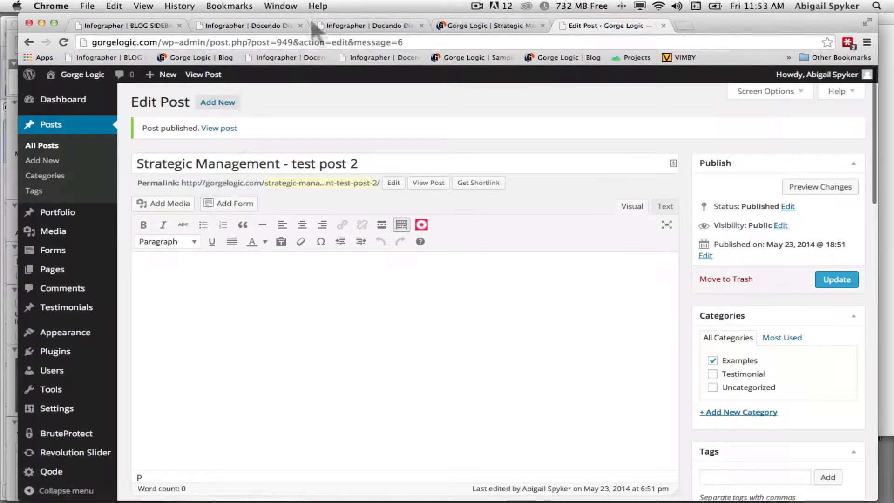
left_click(340, 24)
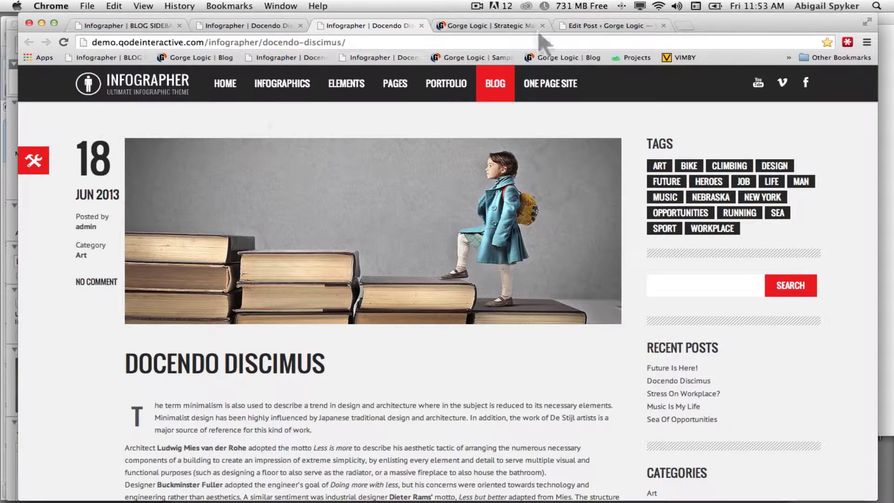
left_click(580, 27)
scroll(379, 181, "down", 5)
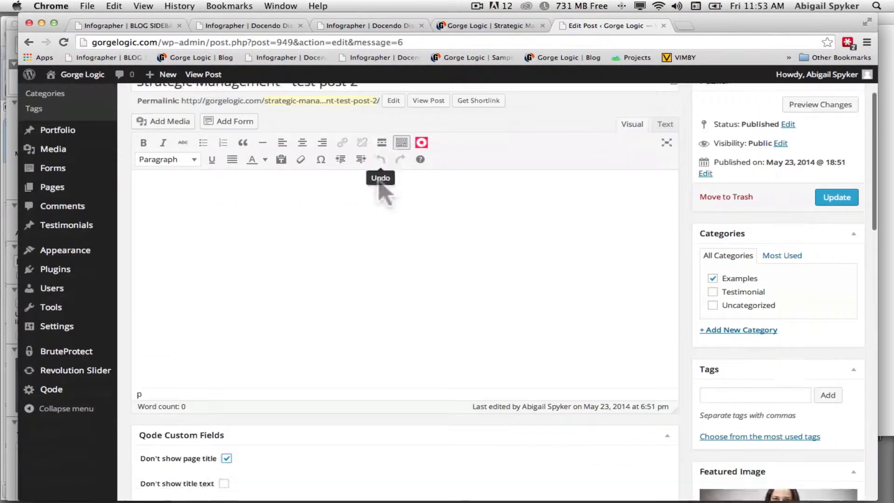
scroll(382, 193, "down", 5)
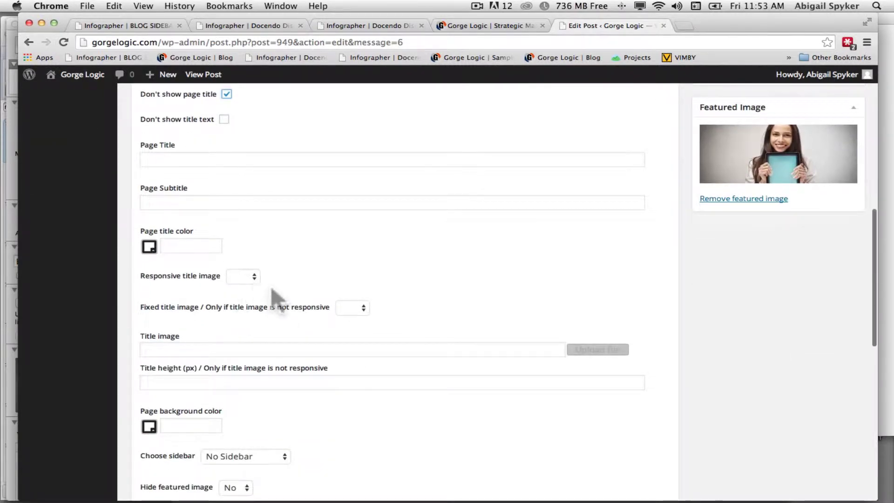
scroll(271, 288, "down", 3)
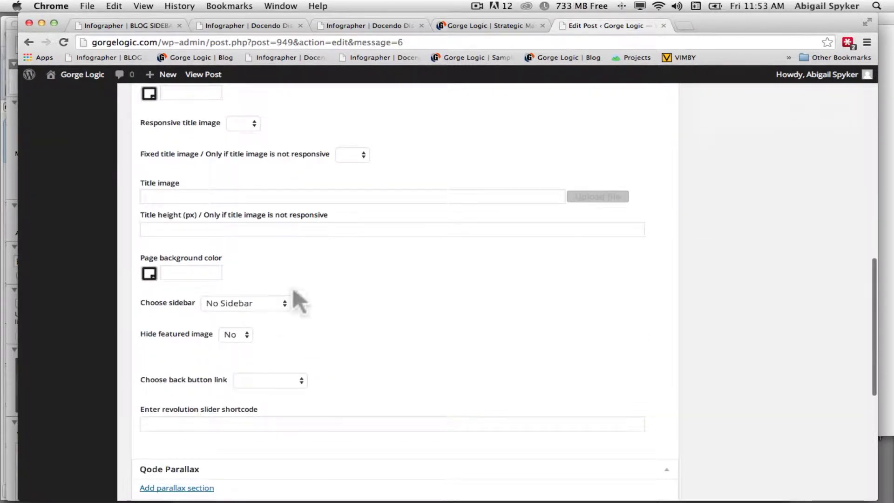
left_click(260, 303)
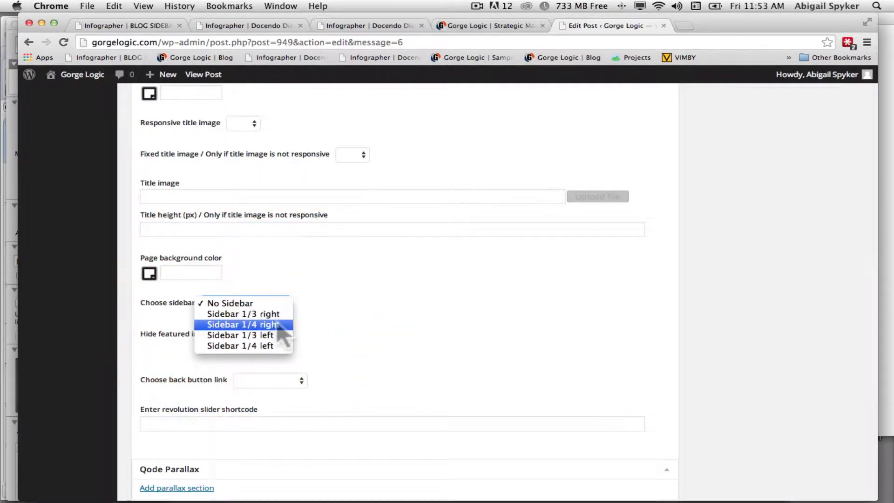
left_click(276, 325)
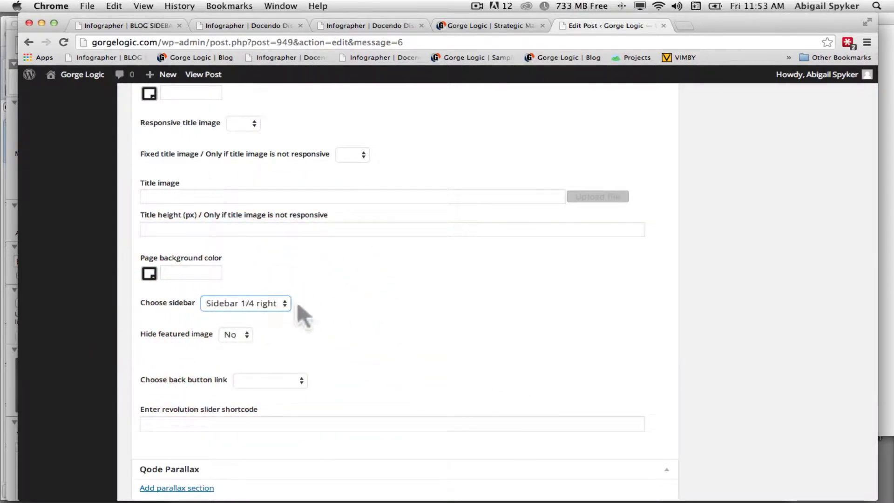
Update the post and view its live page in a new browser tab.
scroll(424, 273, "up", 15)
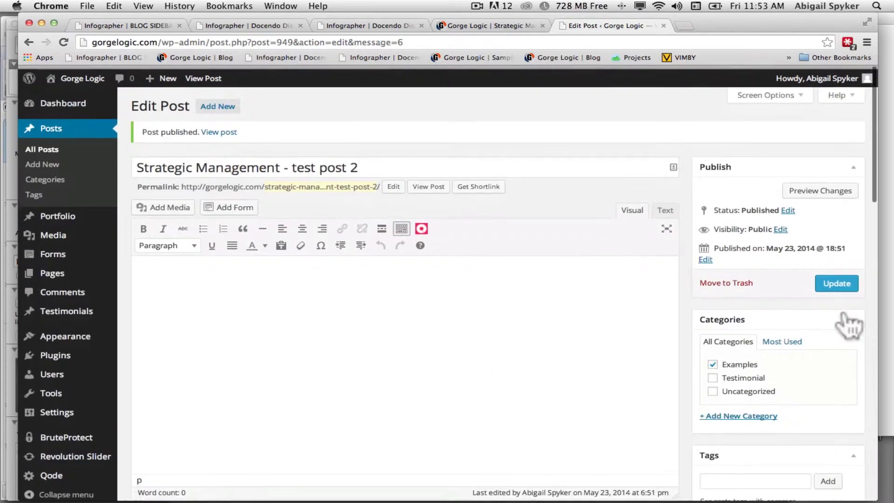
left_click(835, 281)
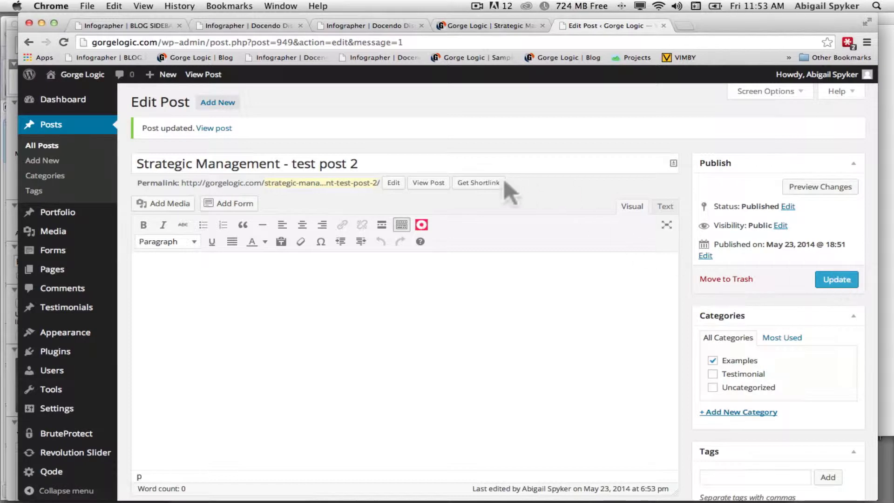
left_click(428, 190)
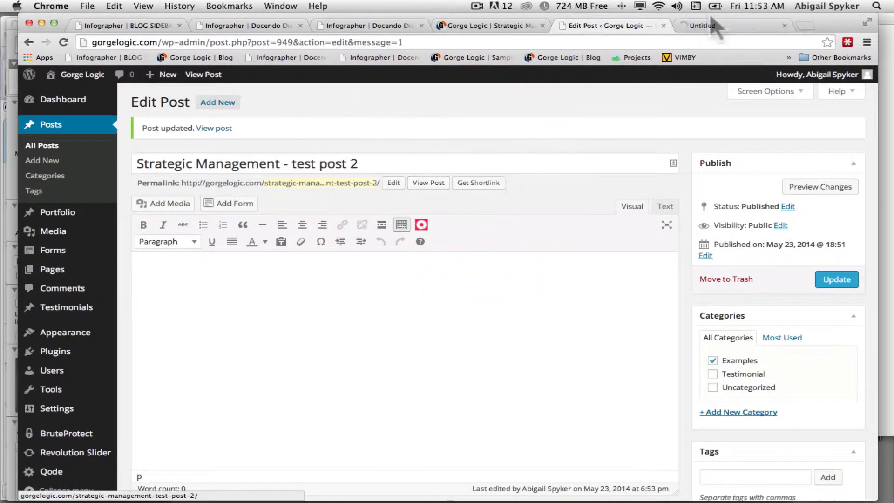
left_click(722, 25)
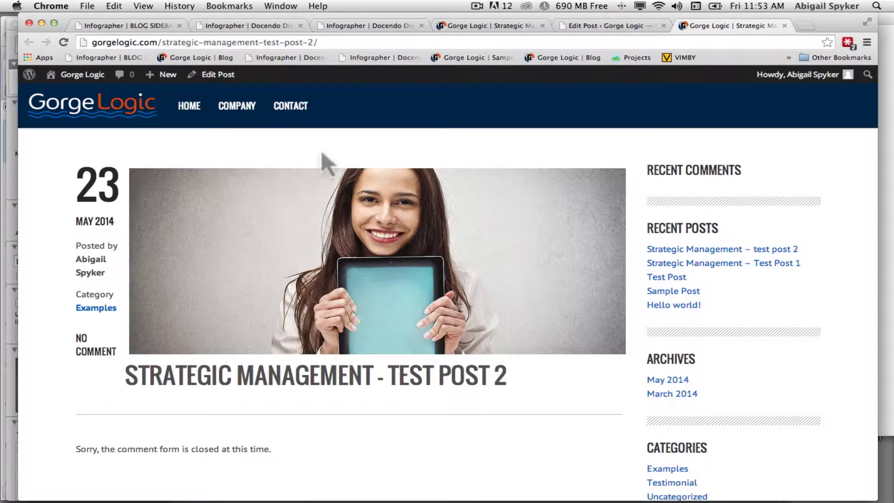
Return to the post editor and toggle its second row of formatting tools off and back on.
left_click(618, 26)
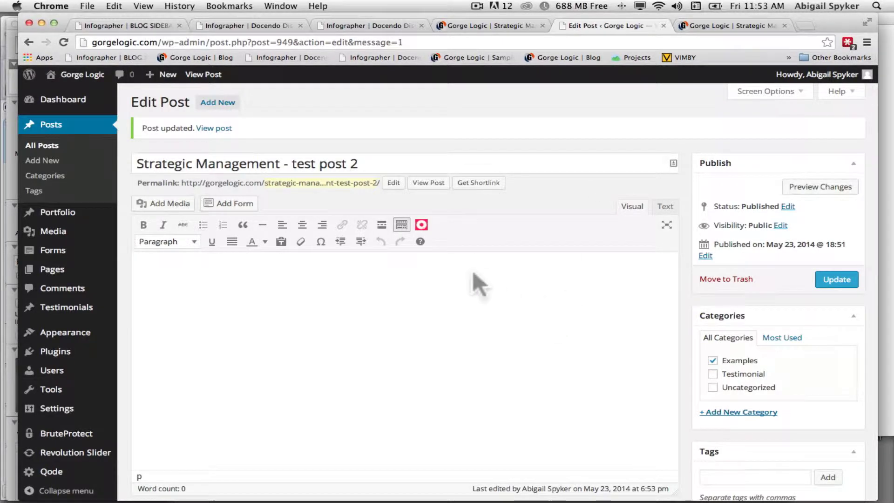
left_click(402, 226)
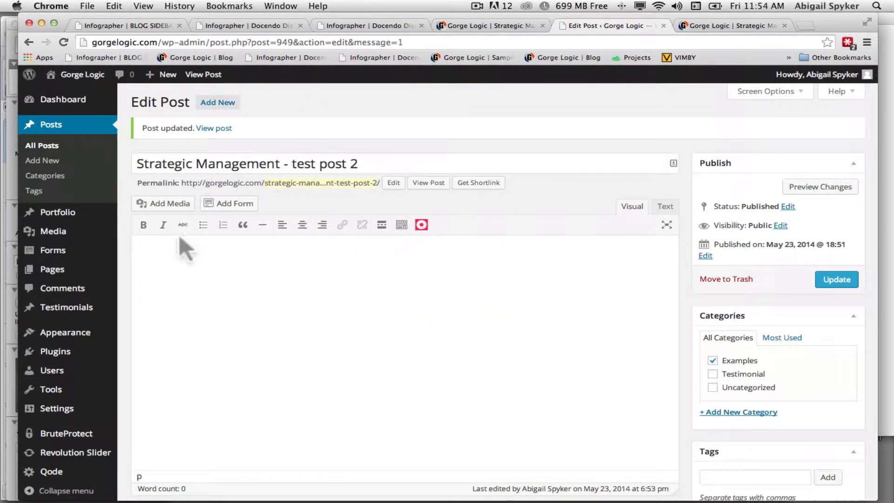
left_click(401, 226)
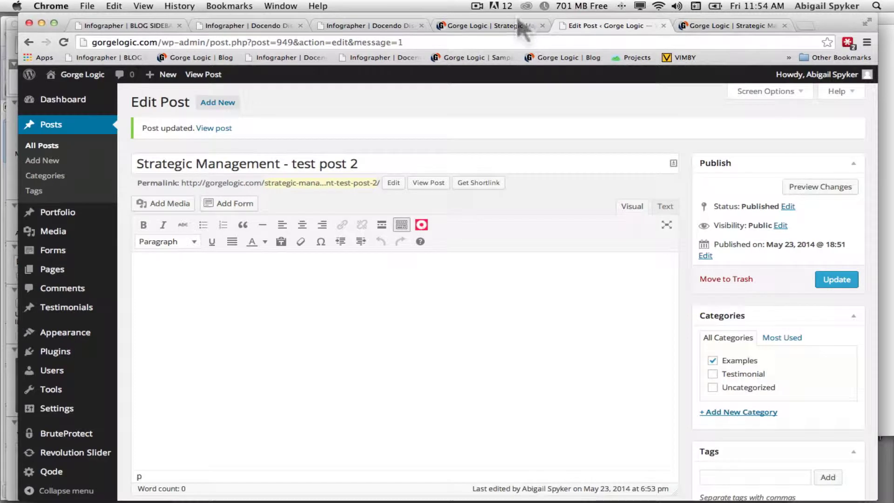
Switch to SampleGLpost.docx in Word and bring its window to the front.
left_click_drag(517, 15, 554, 42)
key("ctrl+Up")
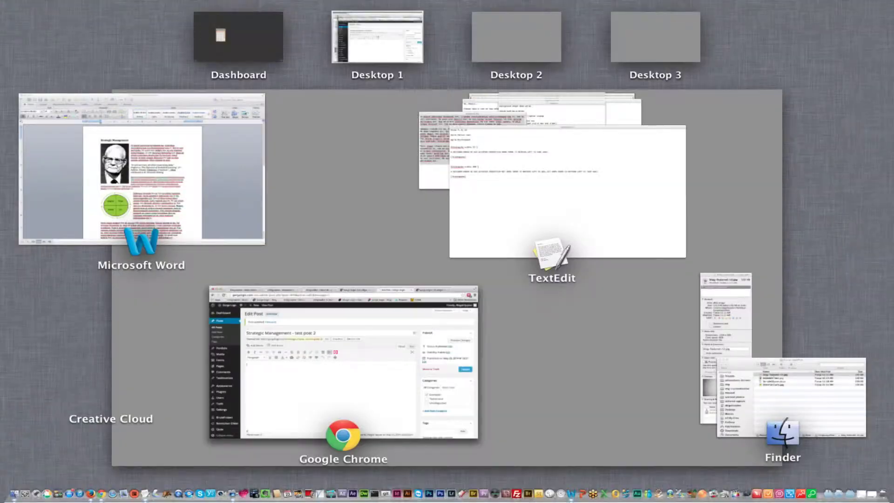
left_click(142, 192)
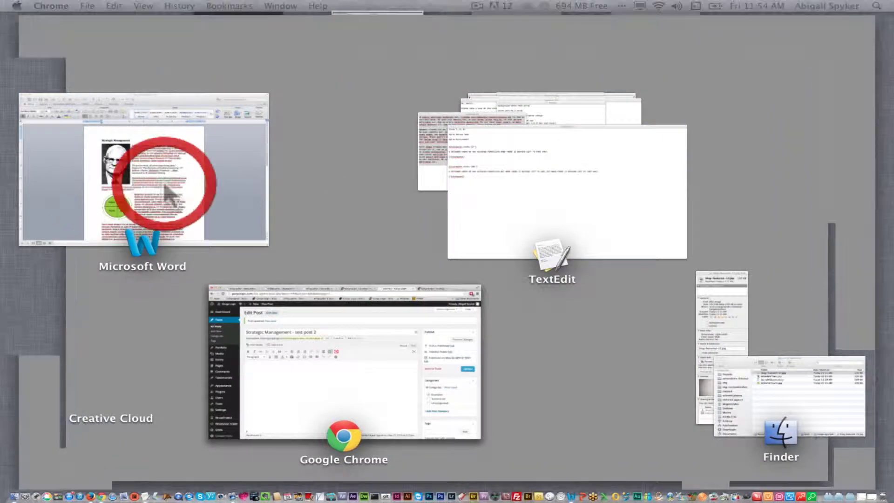
left_click(422, 200)
left_click_drag(445, 21, 444, 17)
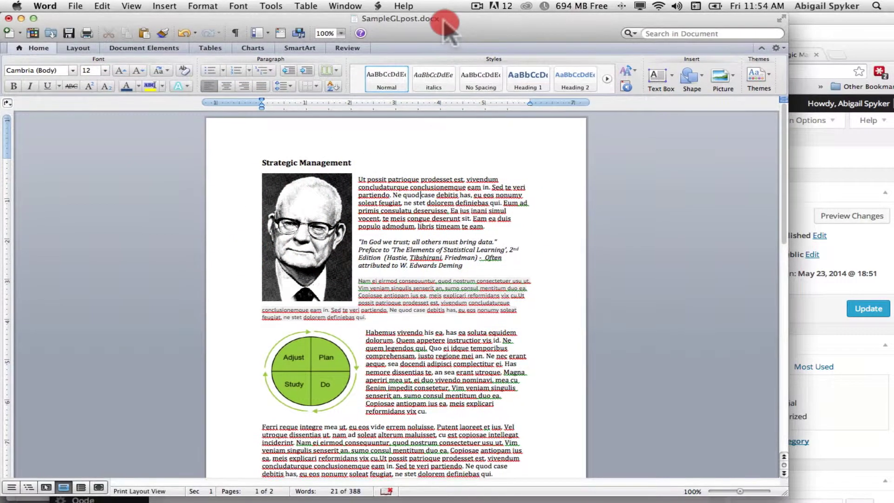
Copy the first body paragraph, 'Ut possit patrioque', from the Word document into the empty post body in Chrome.
left_click_drag(359, 177, 490, 227)
key("super+c")
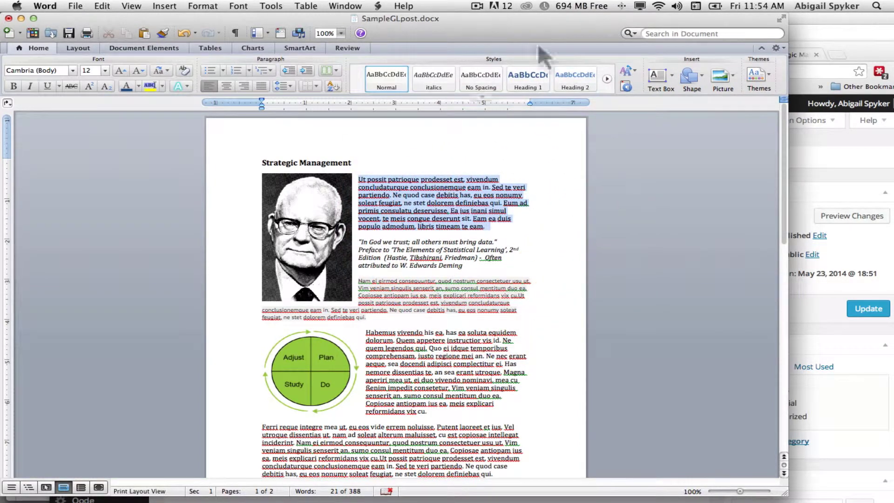
left_click(839, 47)
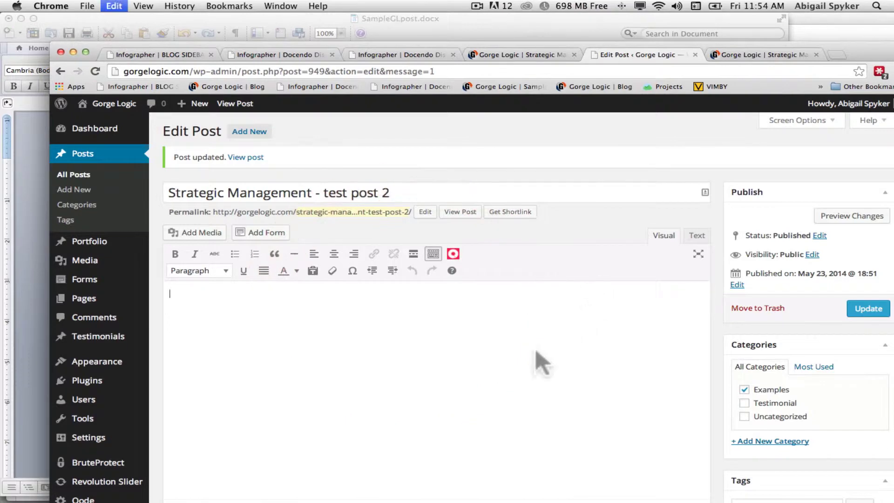
key("super+v")
Copy the 'Nam ei eirmod' paragraph from Word into the post as its second paragraph and check it in the Text view.
left_click(30, 223)
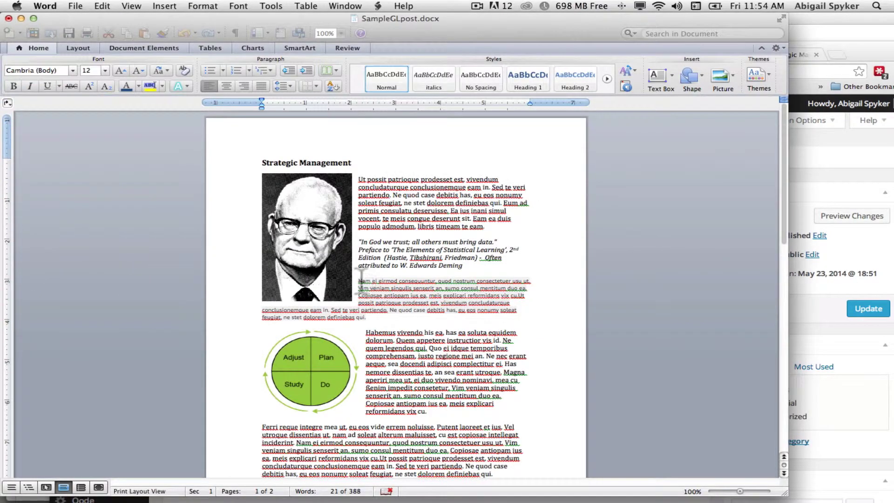
left_click_drag(359, 278, 397, 315)
key("super+c")
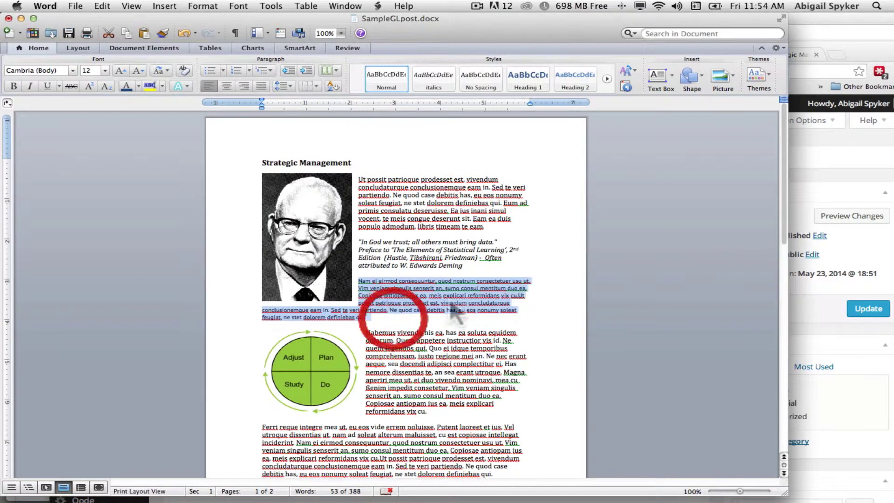
left_click(811, 156)
left_click(496, 411)
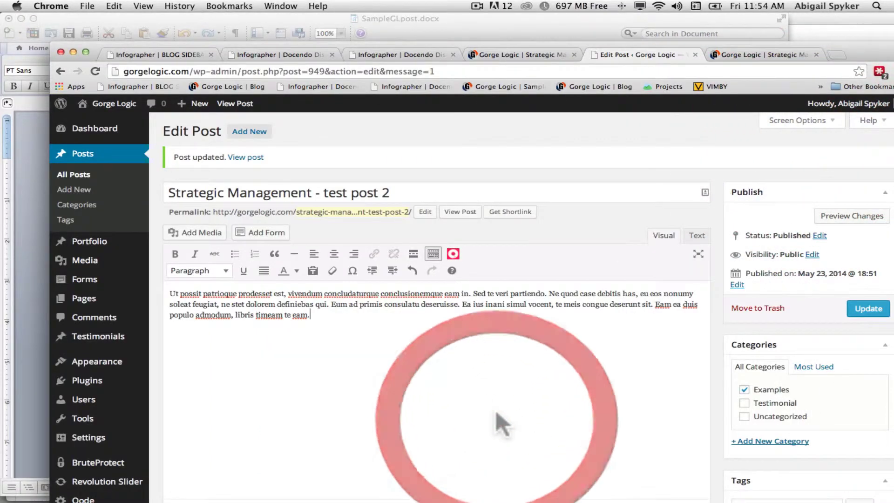
key("Return")
key("super+v")
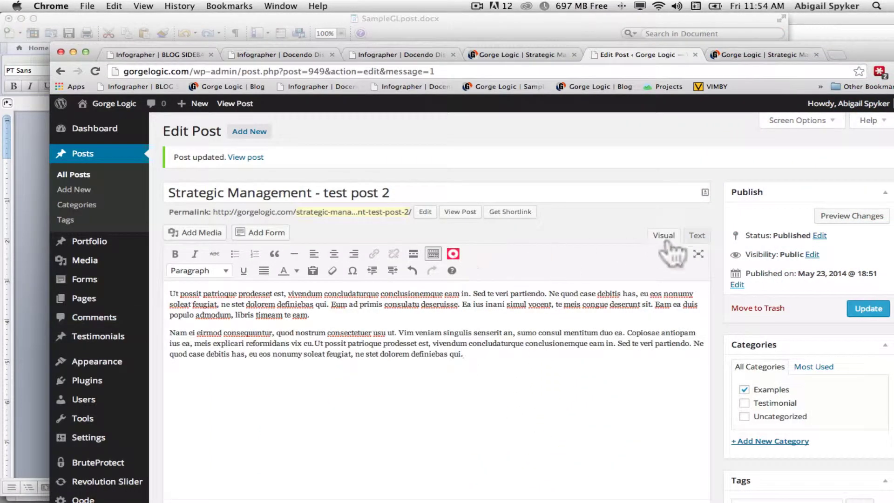
left_click(696, 235)
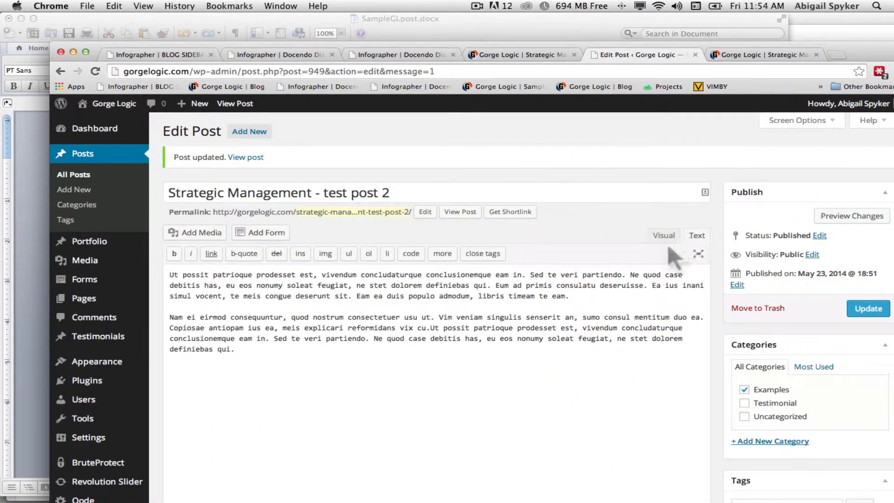
left_click(664, 236)
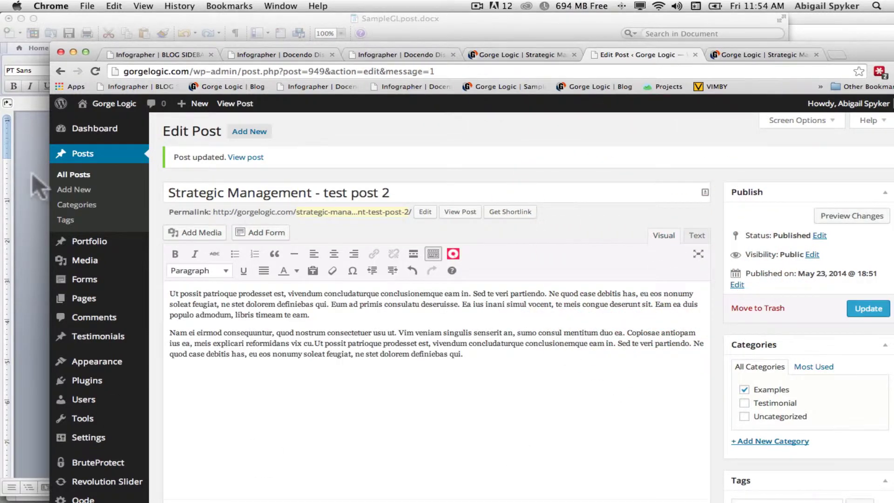
Copy the 'Habemus vivendo' paragraph beside the circular diagram from Word into the post as its third paragraph.
left_click(33, 159)
left_click_drag(367, 328, 476, 404)
key("super+c")
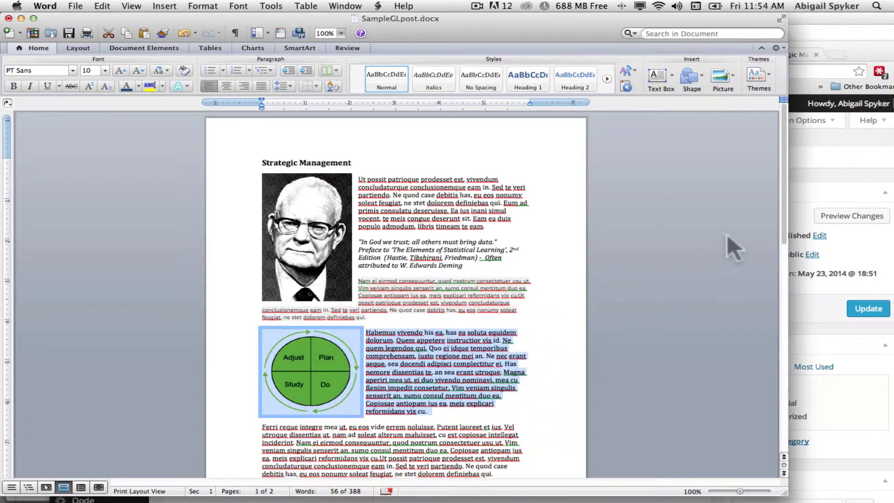
left_click(808, 170)
left_click(486, 395)
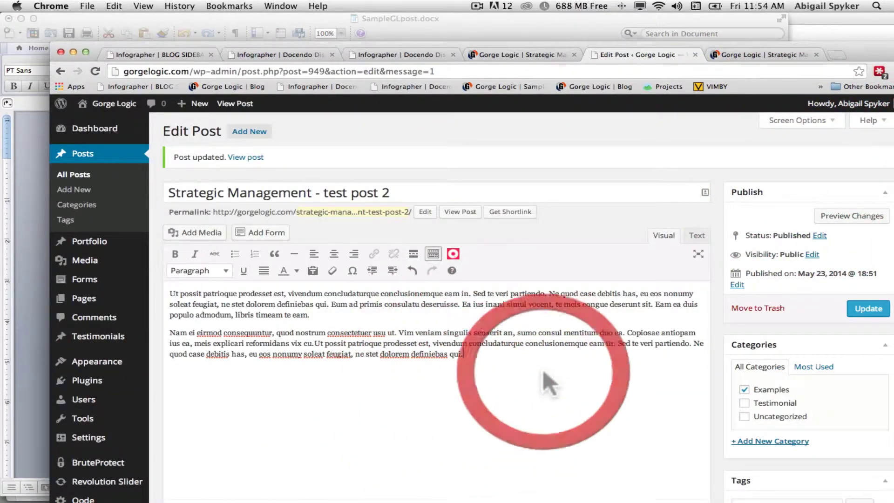
key("super+v")
Copy the 'Ferri reque' paragraph below the diagram from Word into the post as its fourth paragraph.
left_click(46, 268)
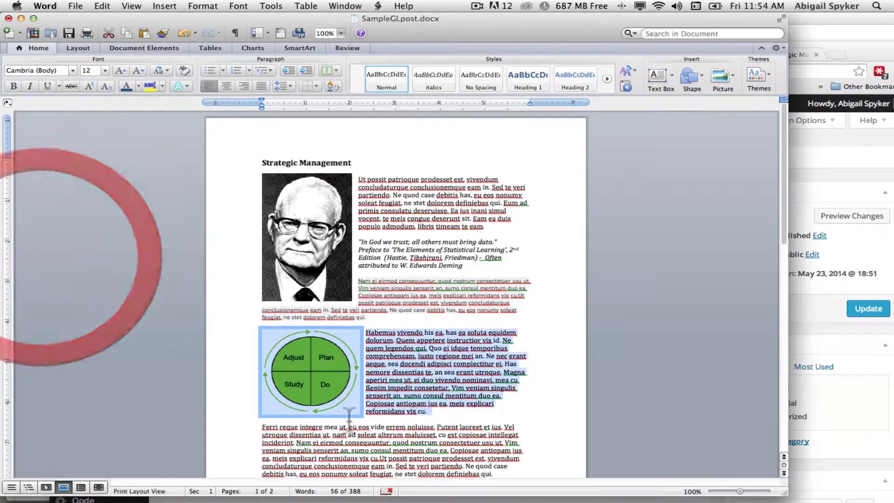
scroll(349, 419, "down", 5)
left_click_drag(262, 246, 507, 292)
key("super+c")
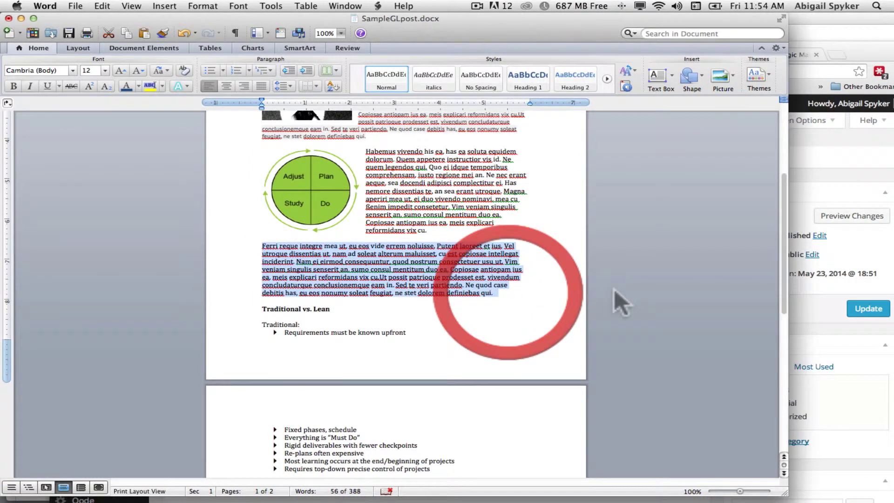
left_click(848, 368)
left_click(564, 425)
key("super+v")
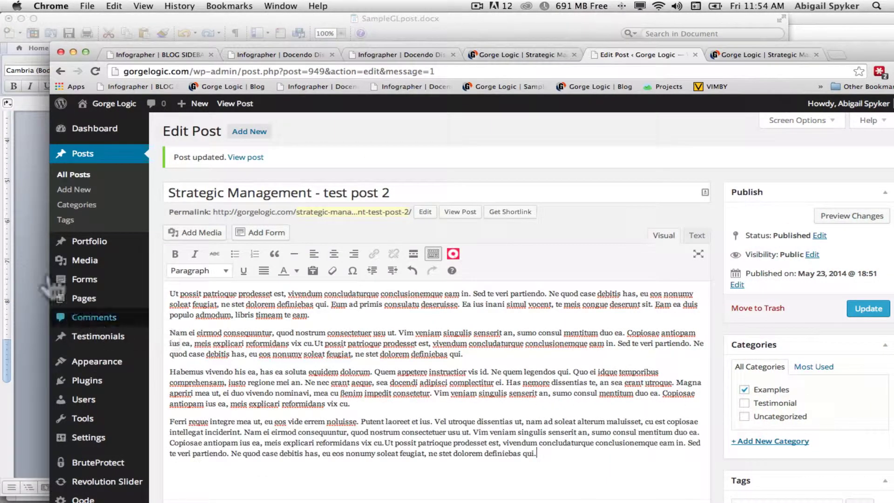
Copy the 'Traditional vs. Lean' section with both its lists from Word onto a new line at the end of the post.
left_click(18, 266)
scroll(177, 284, "down", 5)
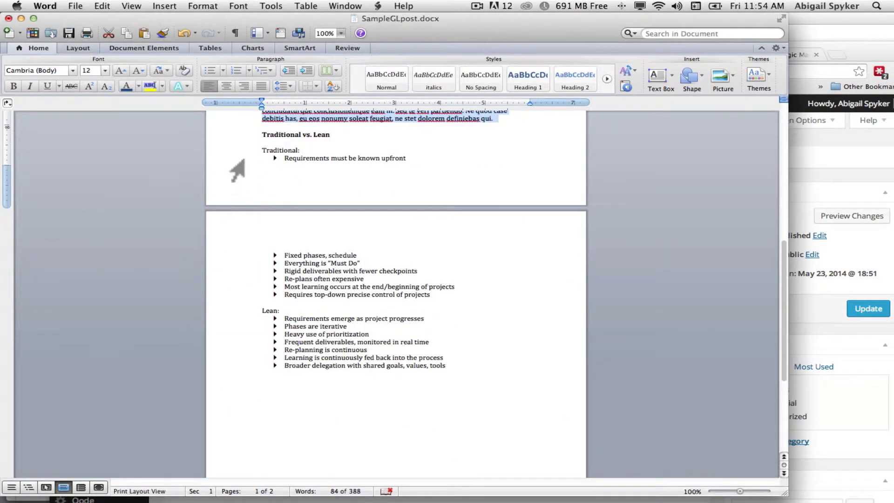
left_click_drag(263, 135, 484, 378)
key("super+c")
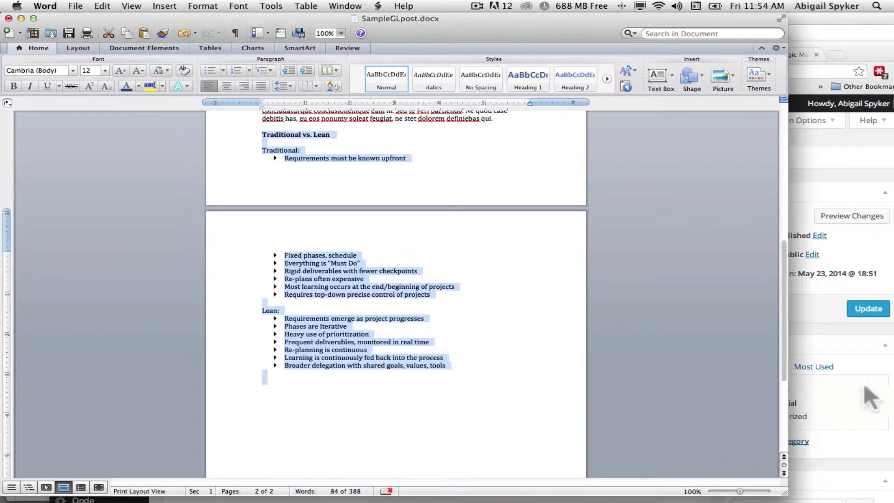
left_click(826, 333)
scroll(561, 349, "down", 2)
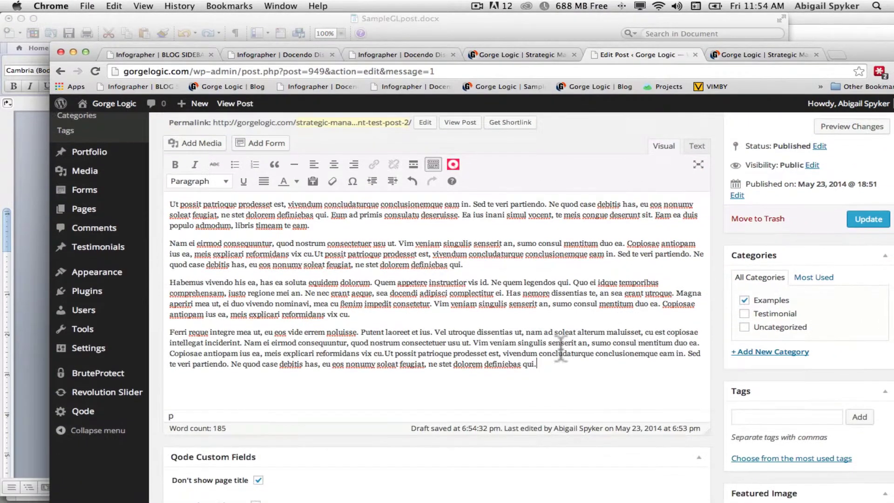
left_click_drag(471, 41, 456, 12)
left_click(574, 352)
key("Return")
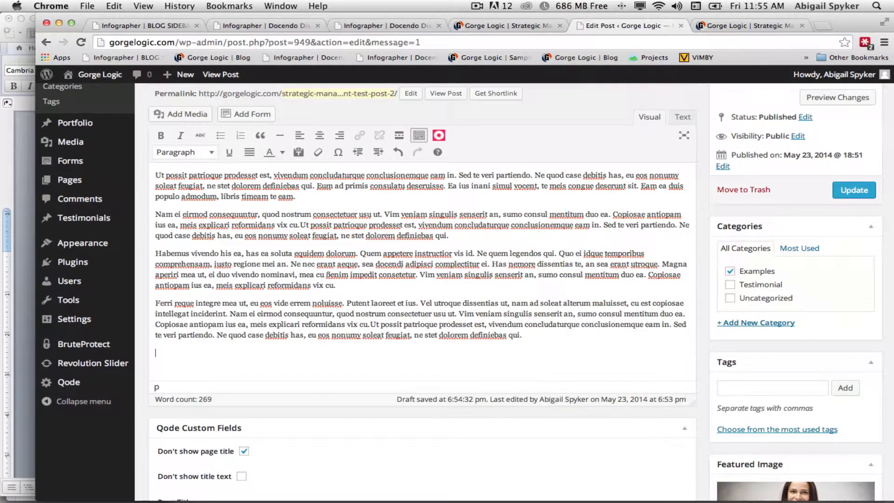
Remove the stray closing braces from the 'Traditional' items, keeping 'Re-plans often expensive' and 'Most learning occurs' on separate lines.
scroll(198, 298, "up", 5)
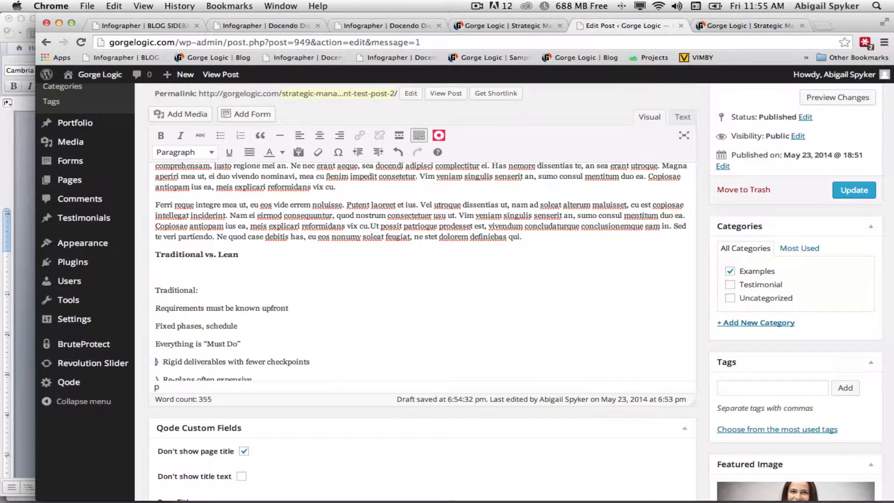
scroll(155, 361, "down", 5)
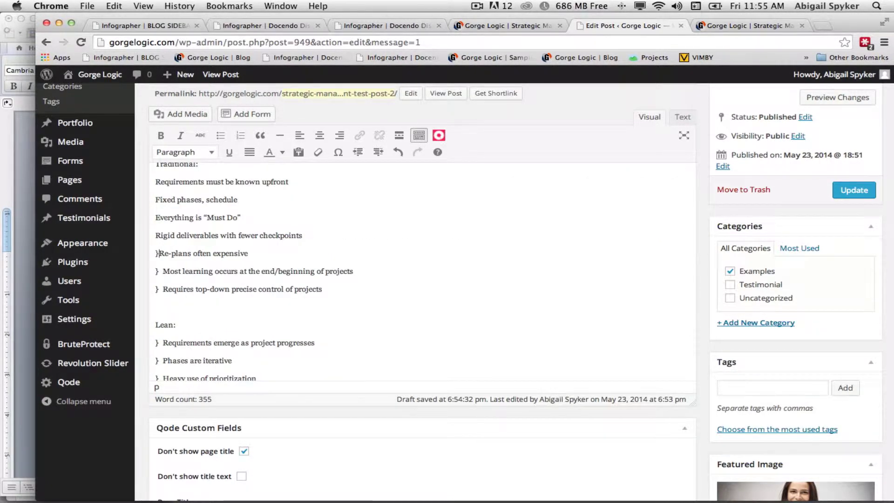
key("BackSpace")
key("BackSpace")
key("BackSpace")
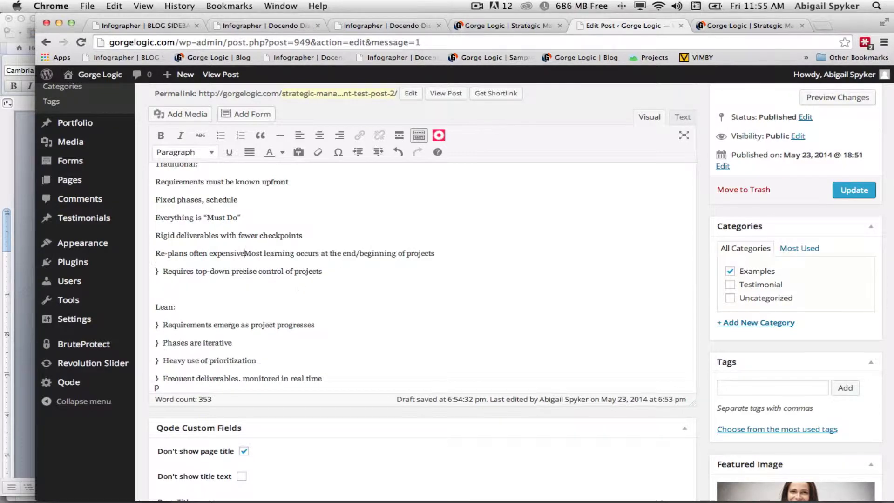
key("Return")
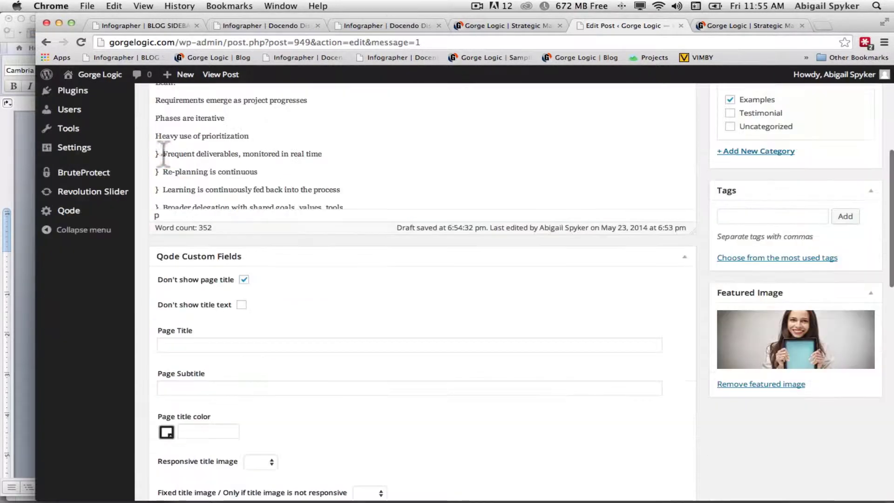
Remove the stray closing braces before 'Frequent deliverables, monitored in real time' and 'Re-planning is continuous' in the 'Lean' items.
left_click(158, 154)
key("BackSpace")
key("BackSpace")
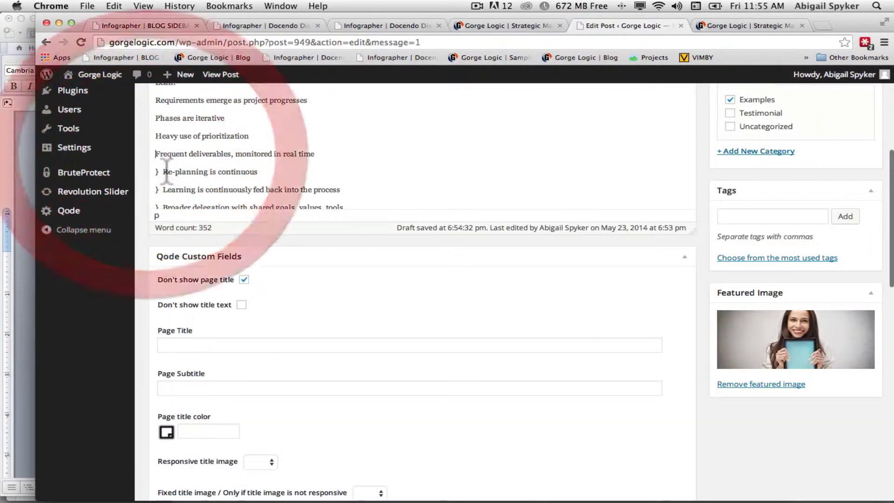
left_click(162, 172)
key("BackSpace")
key("BackSpace")
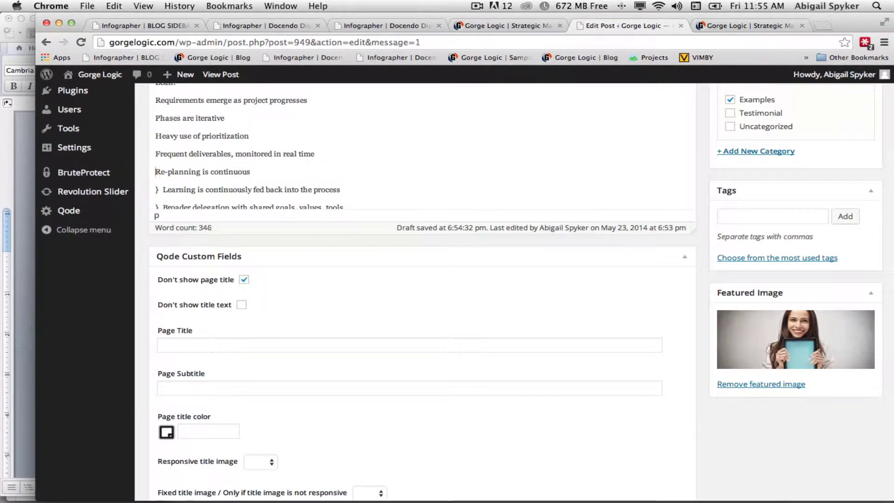
Remove the stray closing braces before the last two 'Lean' items, 'Learning is continuously fed back' and 'Broader delegation'.
scroll(162, 181, "down", 3)
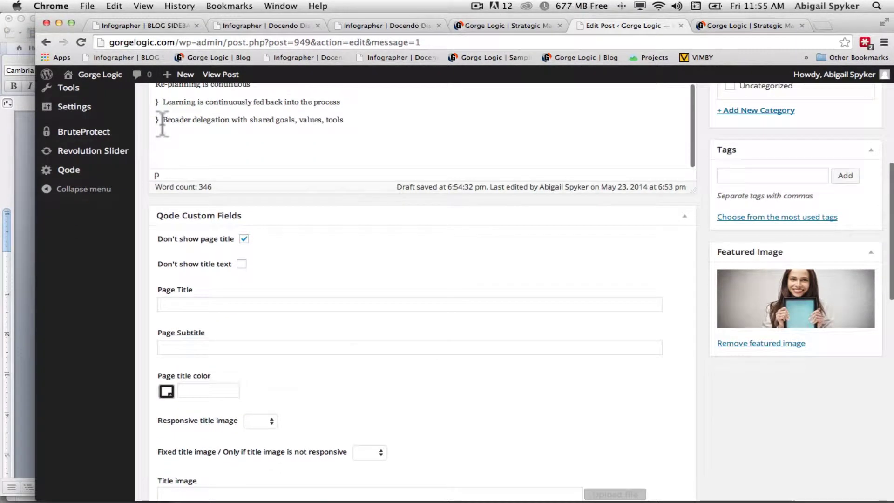
scroll(276, 317, "up", 10)
scroll(217, 291, "down", 5)
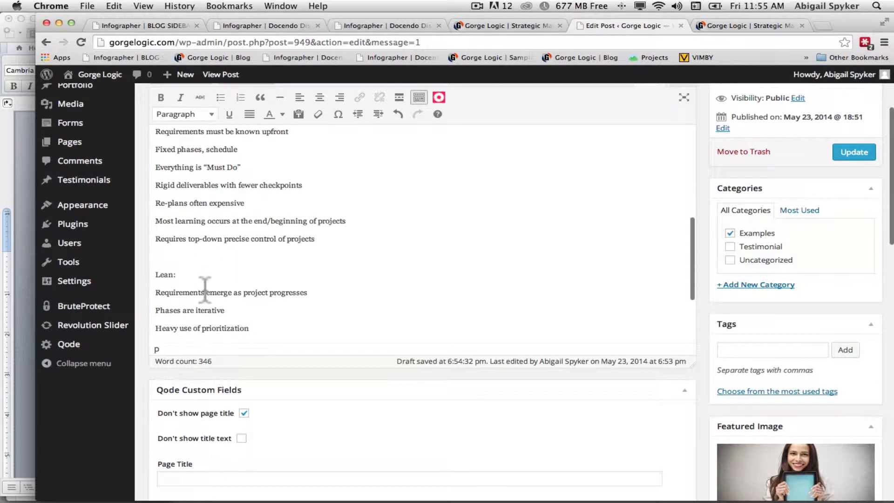
left_click(163, 305)
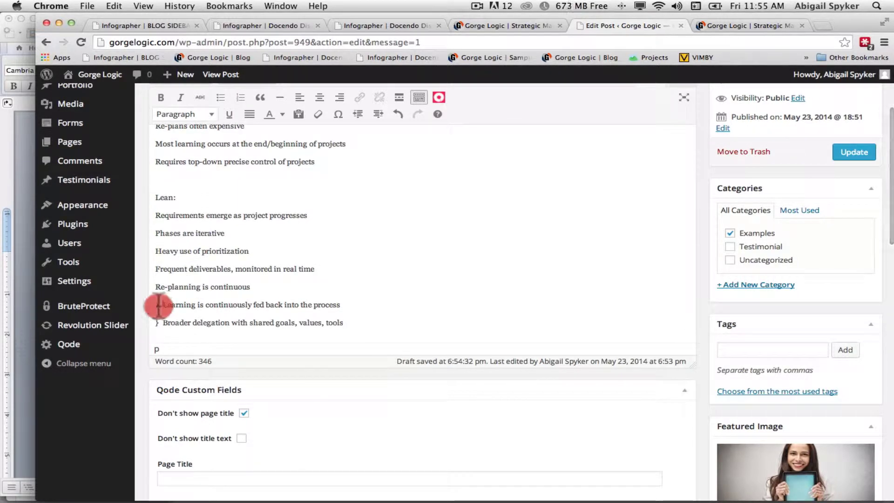
key("BackSpace")
key("BackSpace")
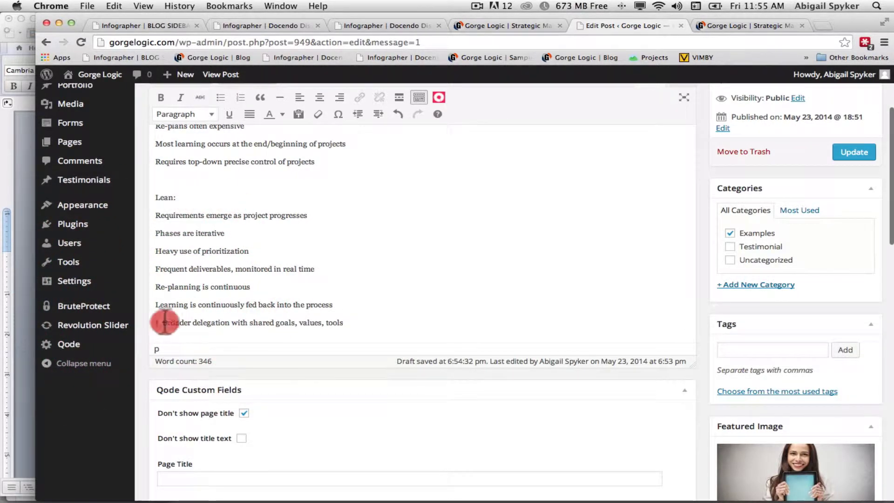
left_click(154, 322)
key("Delete")
key("Delete")
Make the 'Traditional:' and 'Lean:' subheadings bold.
scroll(321, 363, "down", 1)
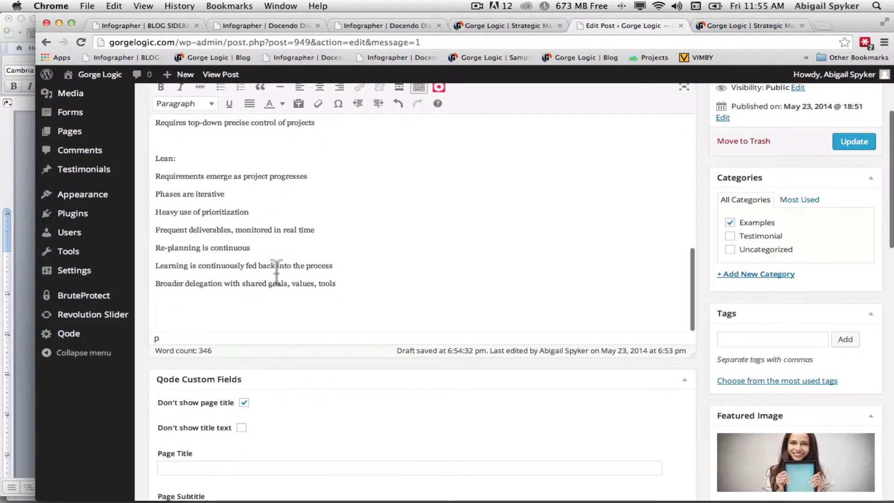
scroll(322, 363, "up", 5)
scroll(289, 306, "up", 4)
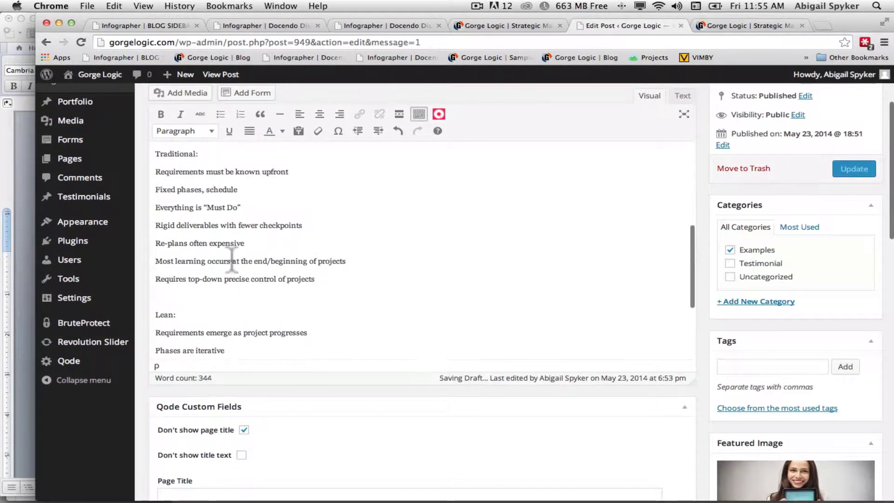
left_click_drag(205, 188, 149, 190)
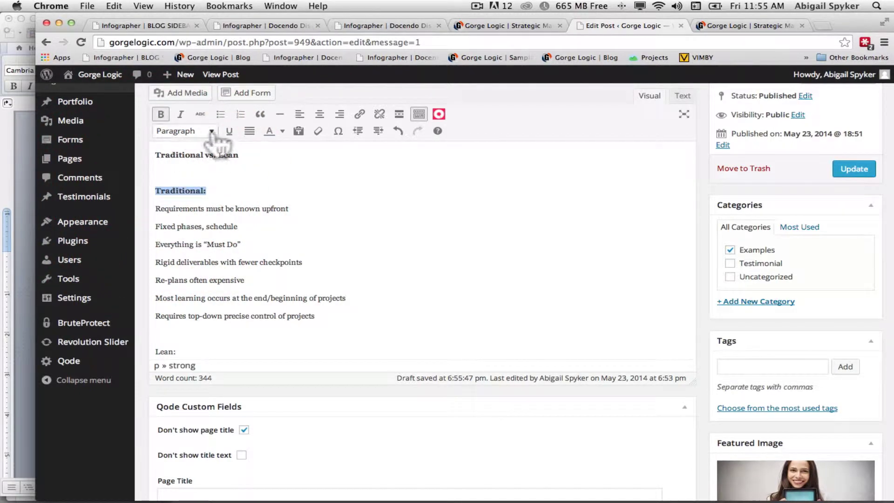
scroll(226, 262, "down", 4)
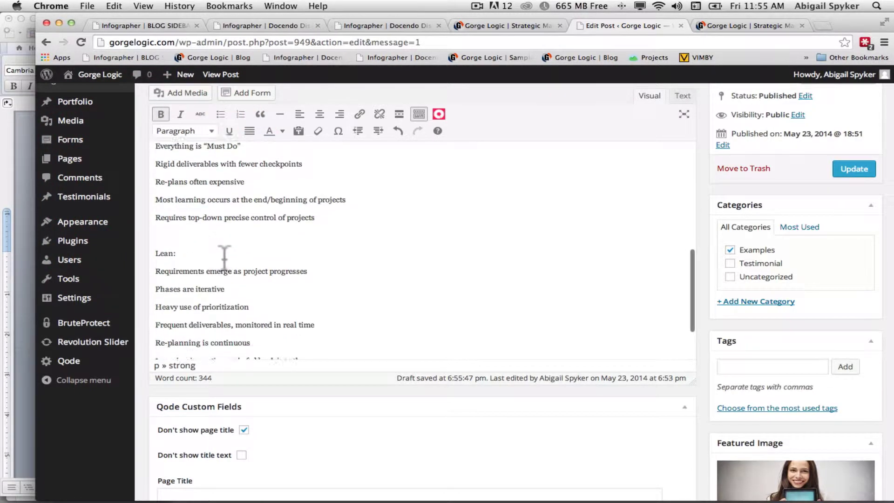
left_click_drag(200, 250, 139, 246)
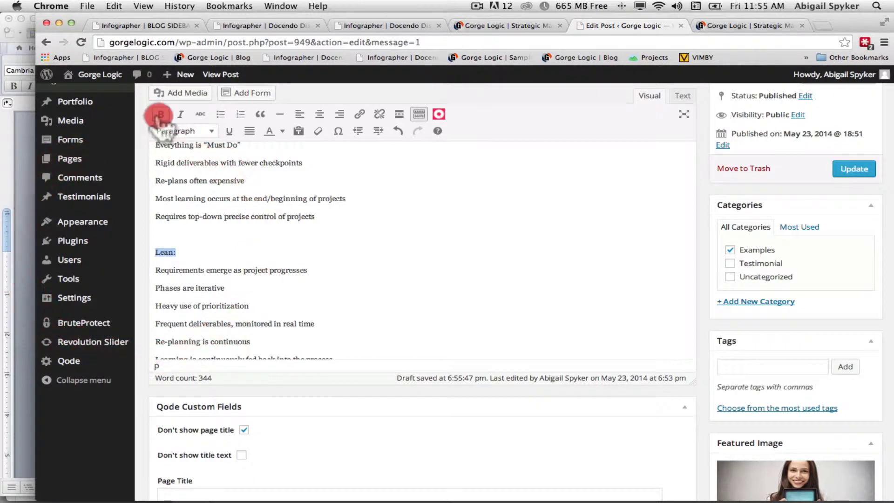
left_click(160, 114)
Format the seven lines under 'Traditional:', from 'Requirements must be known upfront' to 'Requires top-down precise control', as a bulleted list.
scroll(321, 297, "up", 4)
left_click(331, 322)
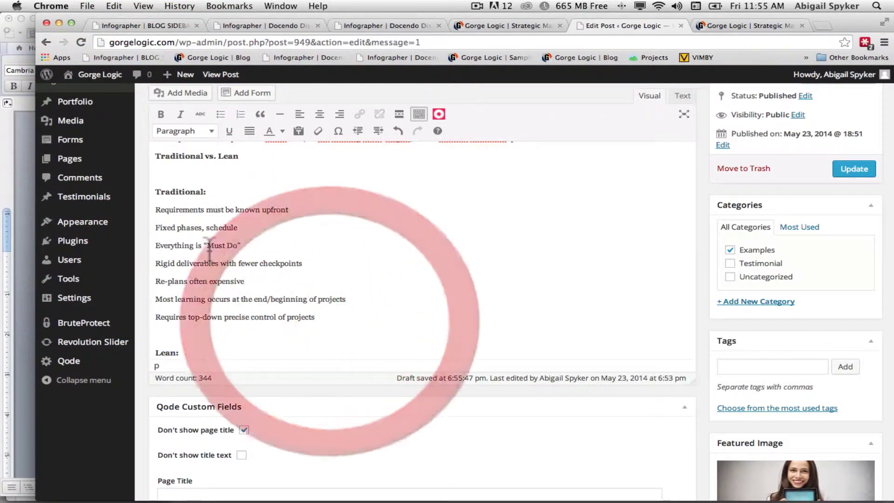
left_click(153, 211, "shift")
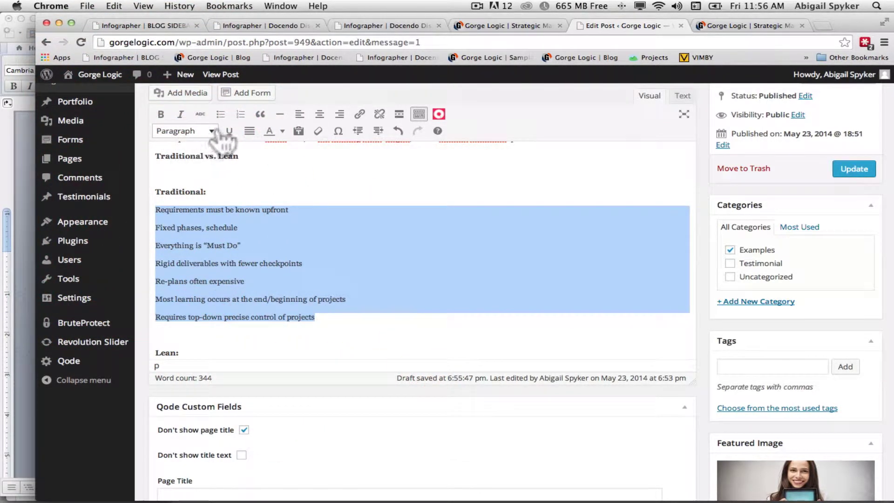
left_click(222, 114)
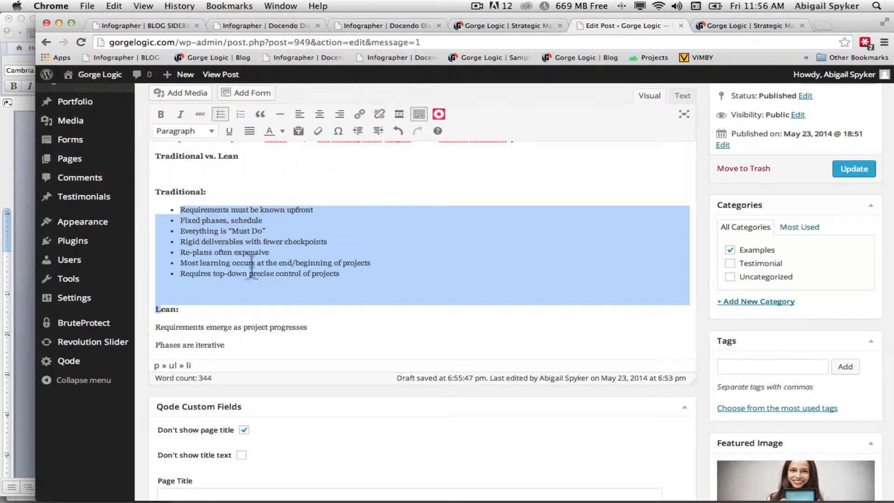
Format the seven lines under 'Lean:', from 'Requirements emerge as project progresses' to 'Broader delegation with shared goals, values, tools', as a bulleted list.
scroll(234, 279, "down", 4)
scroll(235, 280, "down", 1)
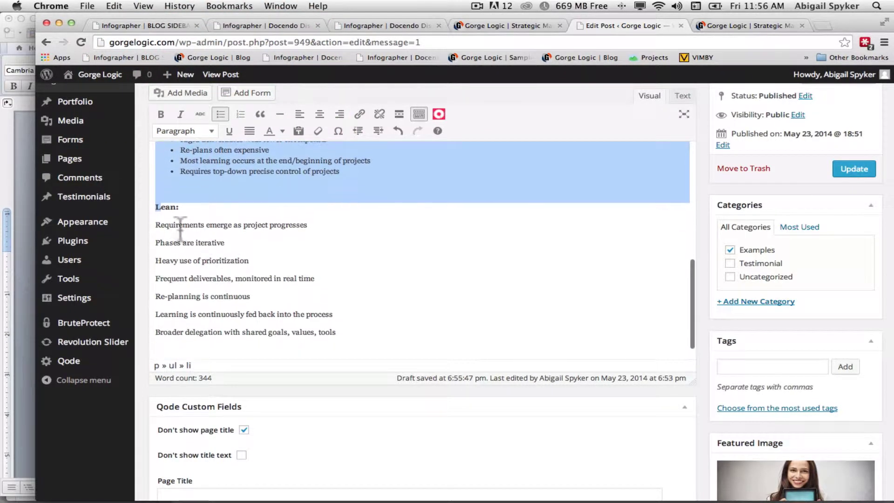
left_click(156, 224)
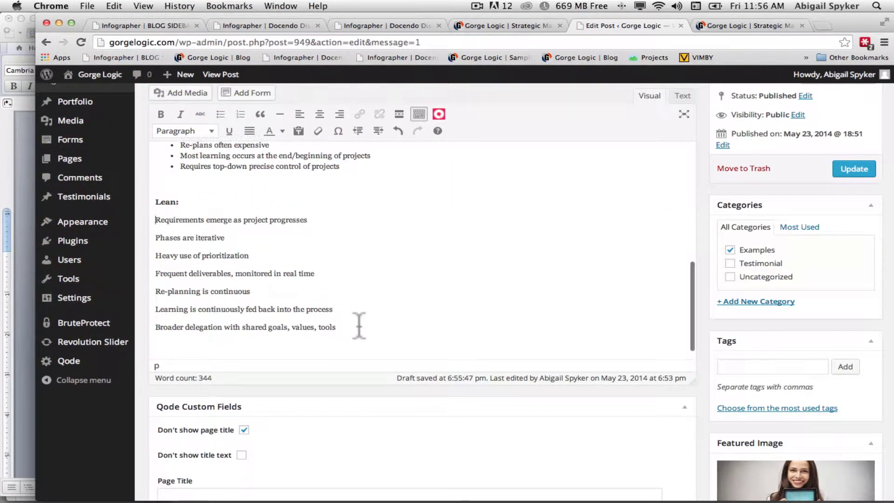
left_click(359, 325, "shift")
left_click(221, 114)
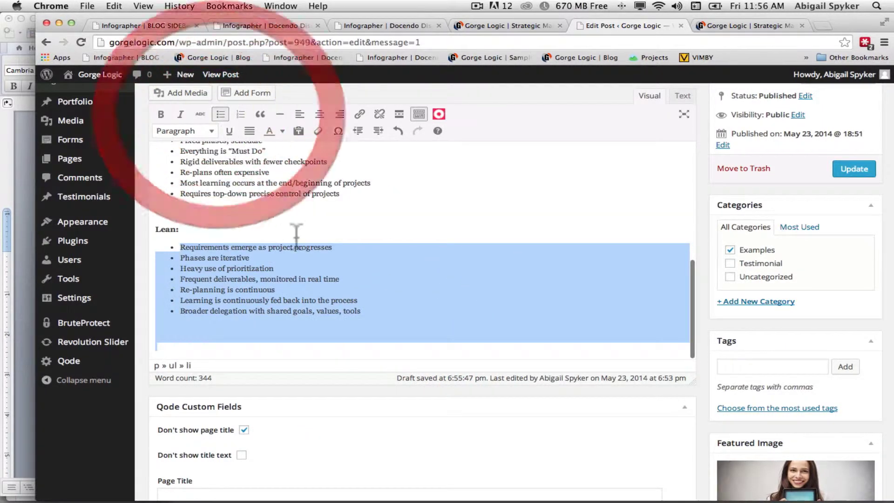
Delete the blank line between the 'Traditional vs. Lean' title and the 'Traditional:' subheading.
scroll(296, 236, "up", 3)
scroll(296, 236, "up", 1)
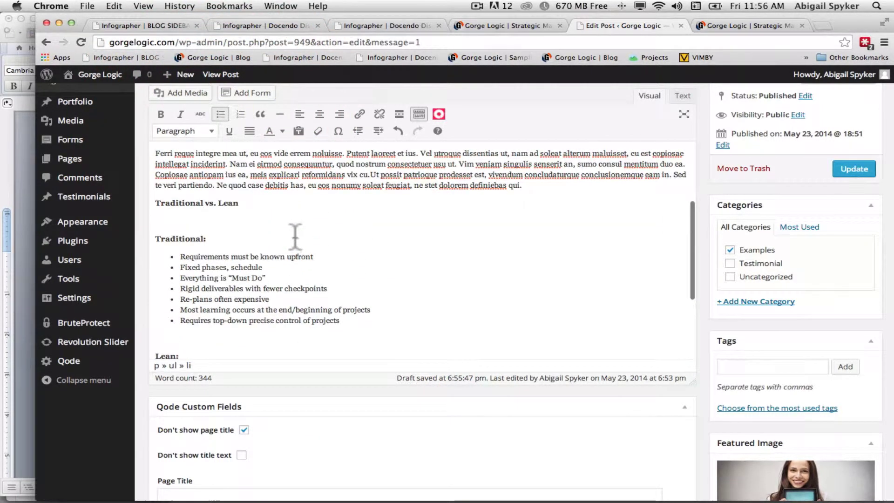
left_click(231, 216)
key("BackSpace")
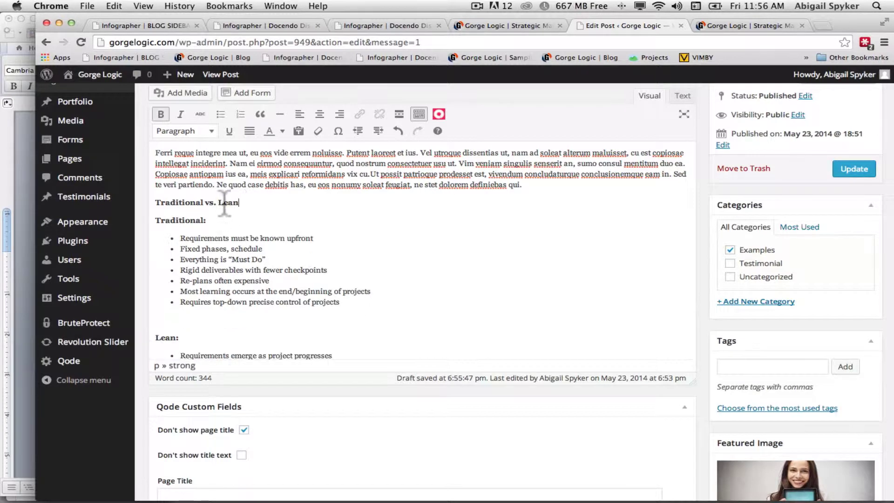
Remove the bold from the 'Traditional vs. Lean' line and apply the Heading 4 style to it.
left_click_drag(257, 203, 157, 203)
left_click(161, 114)
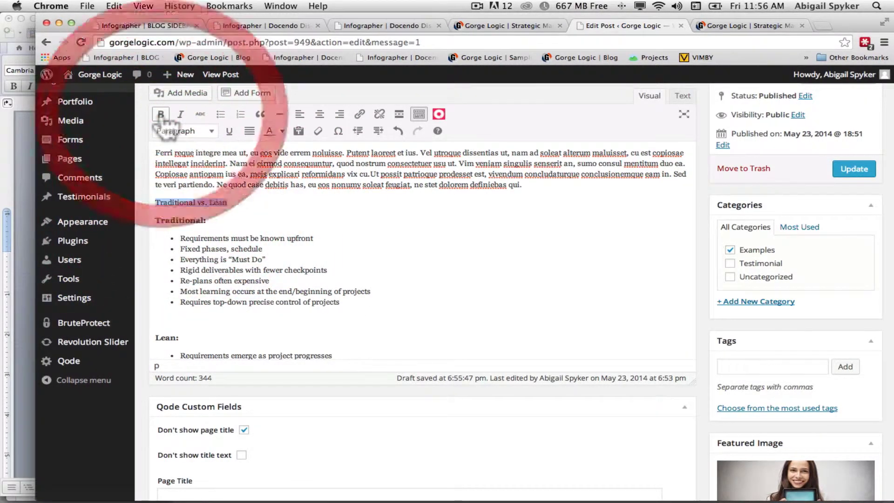
left_click(211, 132)
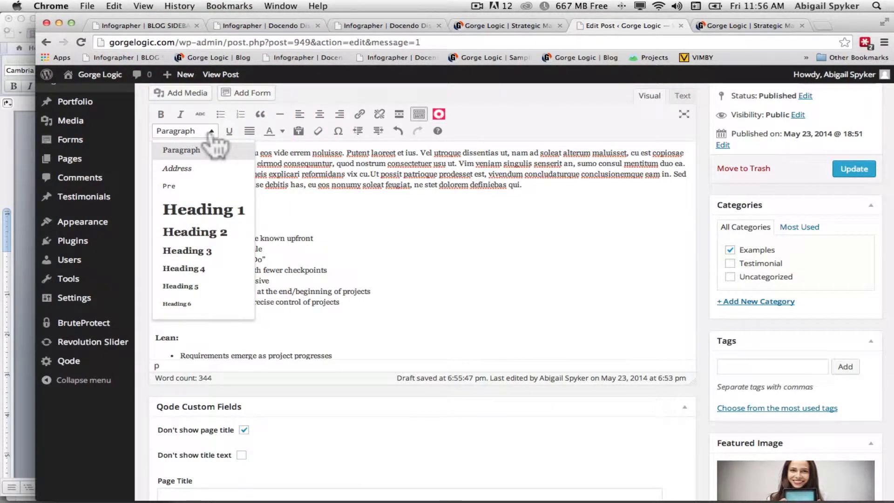
left_click(196, 270)
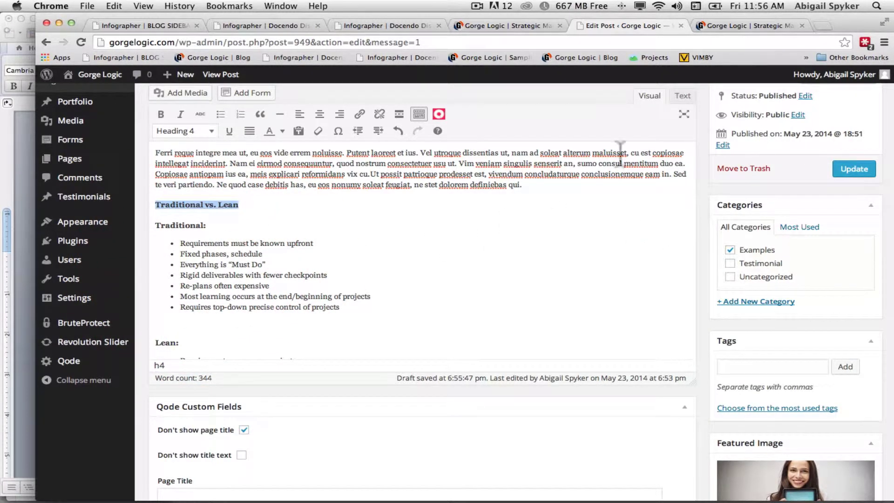
Switch to the TextEdit notes and copy the whole [blockquote width='100'] shortcode, including the designer quote and the closing tag.
scroll(570, 200, "up", 5)
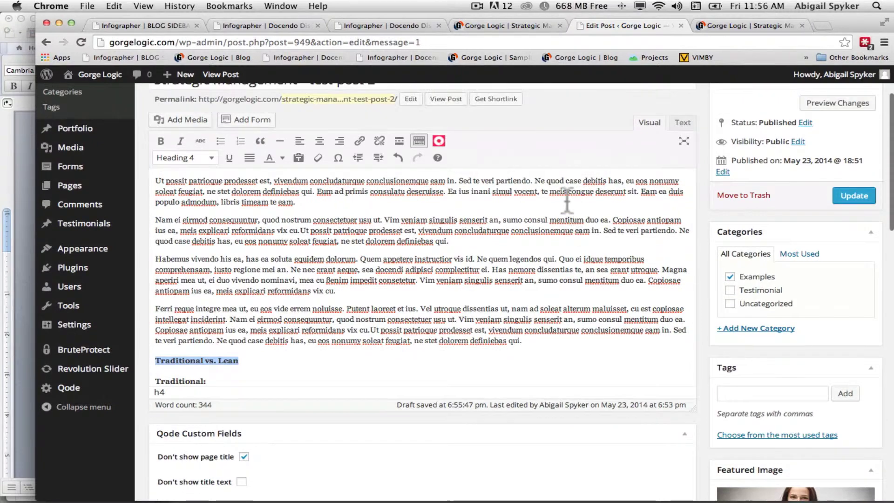
left_click_drag(534, 18, 531, 37)
left_click(808, 28)
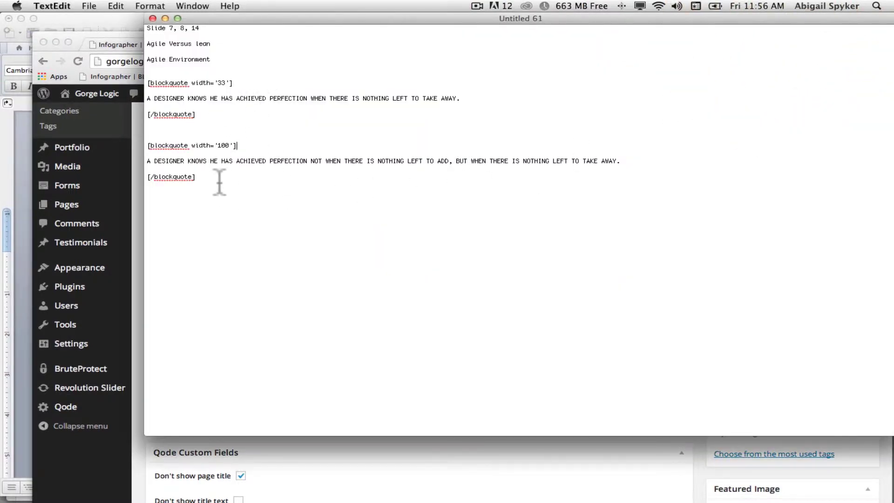
left_click_drag(242, 146, 140, 145)
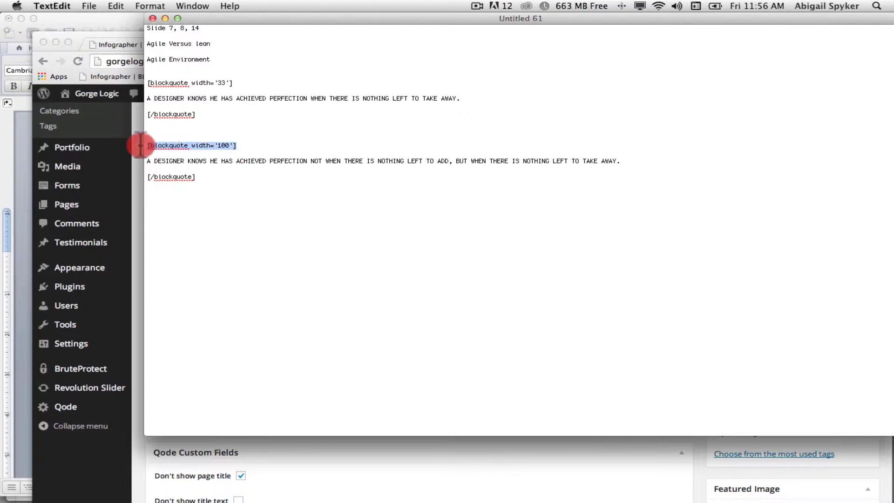
left_click_drag(200, 177, 124, 180)
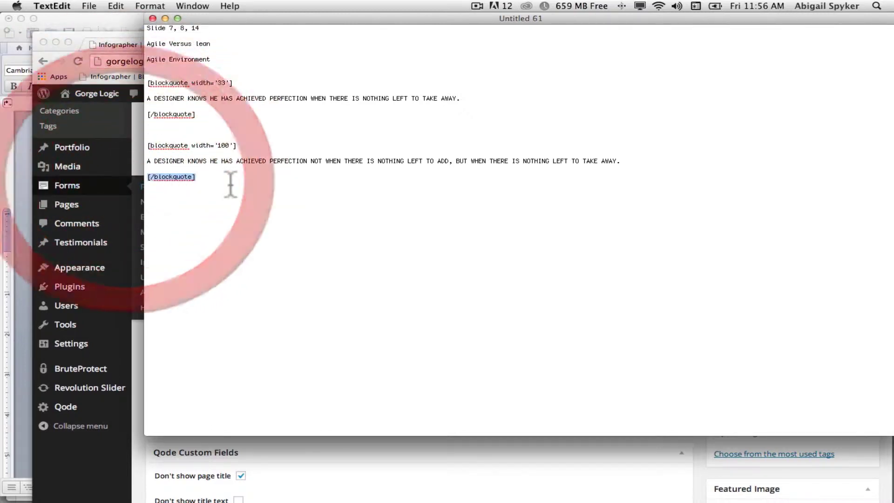
left_click(242, 181)
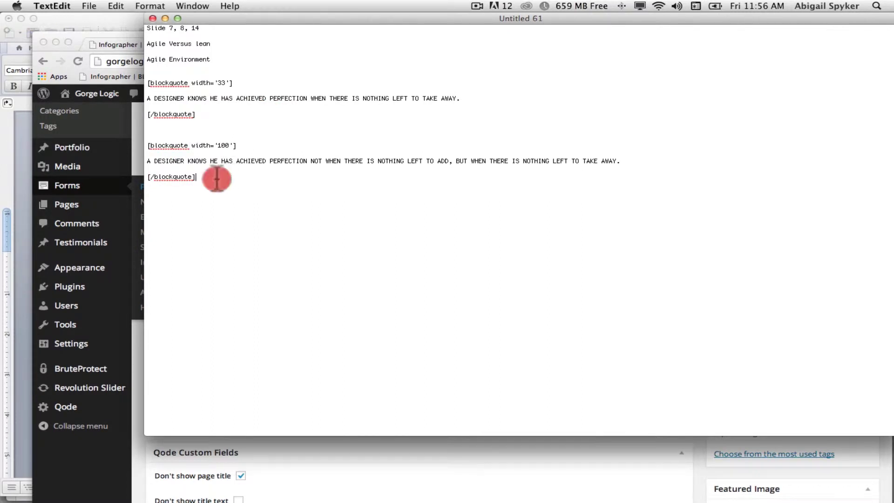
left_click_drag(216, 180, 133, 146)
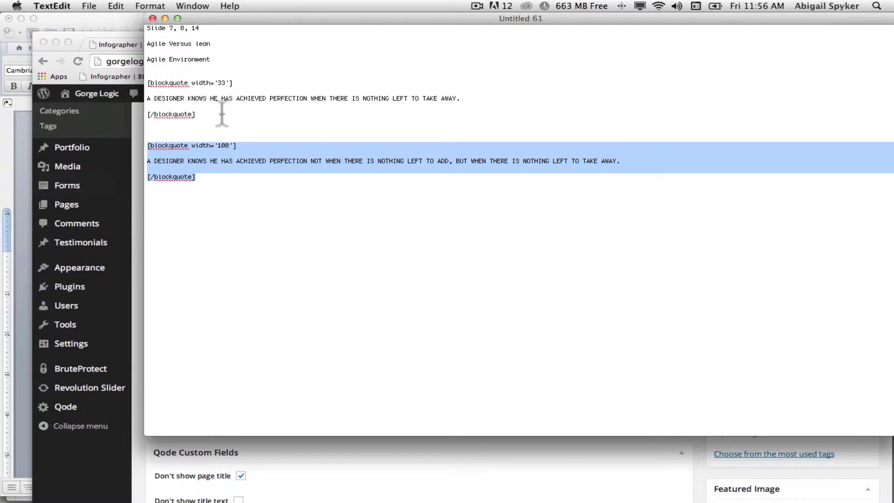
left_click_drag(225, 180, 149, 144)
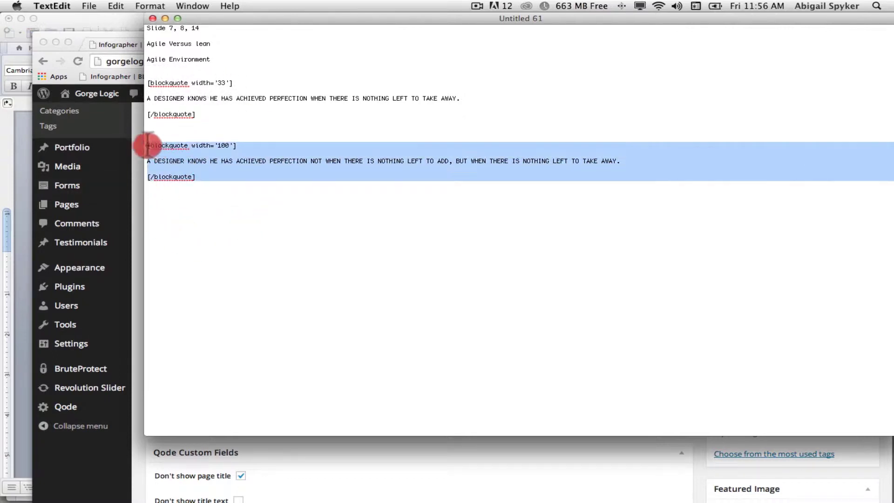
key("super+c")
Paste the blockquote shortcode between the 'Habemus vivendo' and 'Ferri reque' paragraphs of the post and update the post.
left_click(280, 486)
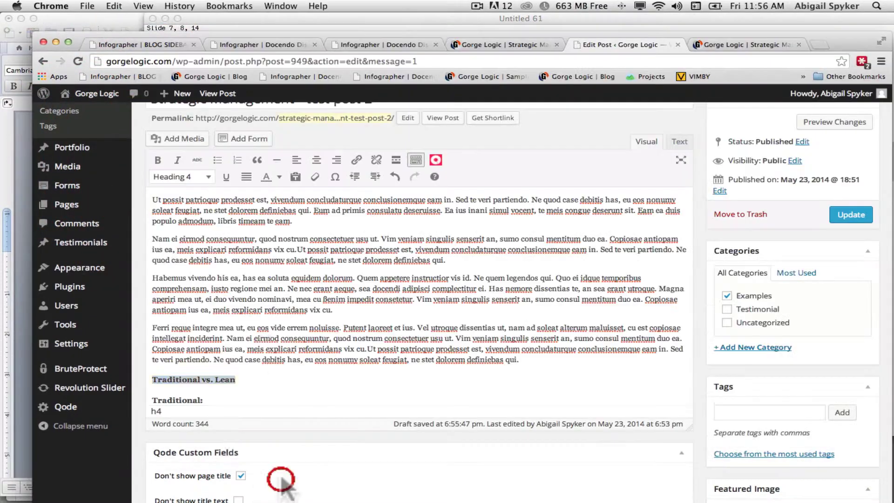
left_click(379, 303)
key("super+v")
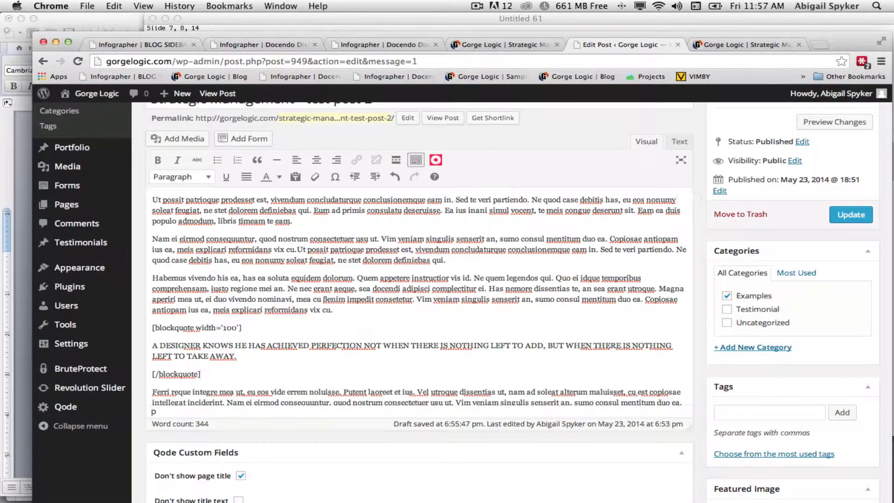
left_click(849, 217)
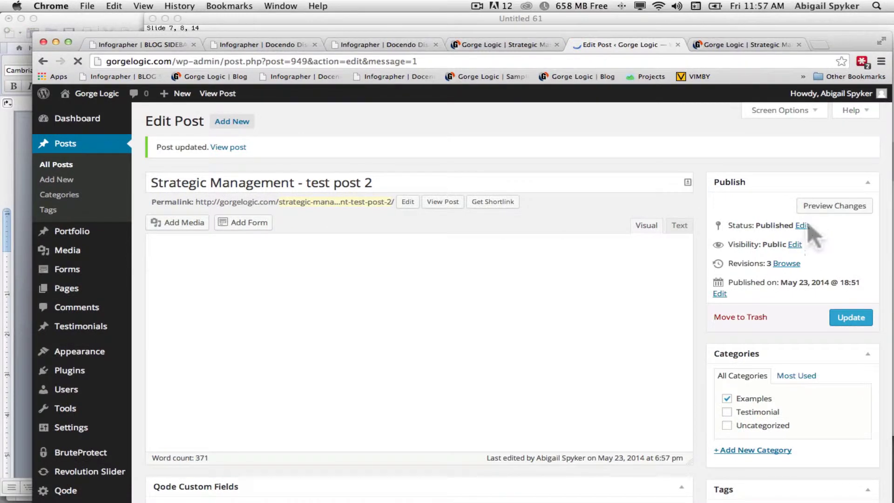
Reload the live 'Strategic Management - test post 2' page and review the full-width blockquote, the Heading 4 title and both bulleted lists.
left_click(730, 44)
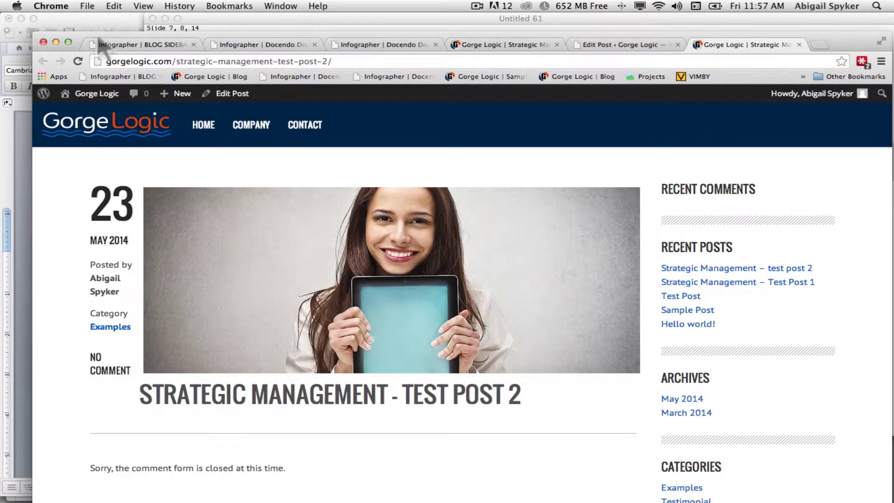
left_click(68, 43)
left_click(78, 42)
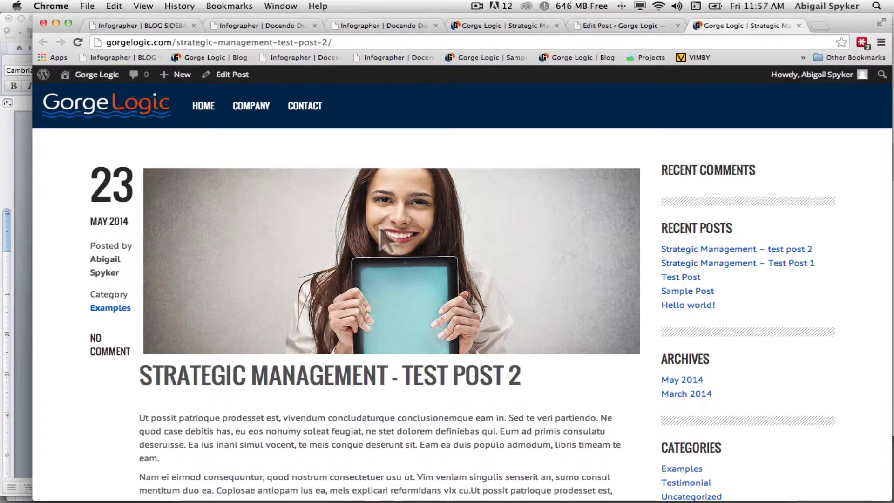
scroll(386, 239, "down", 2)
scroll(319, 329, "down", 5)
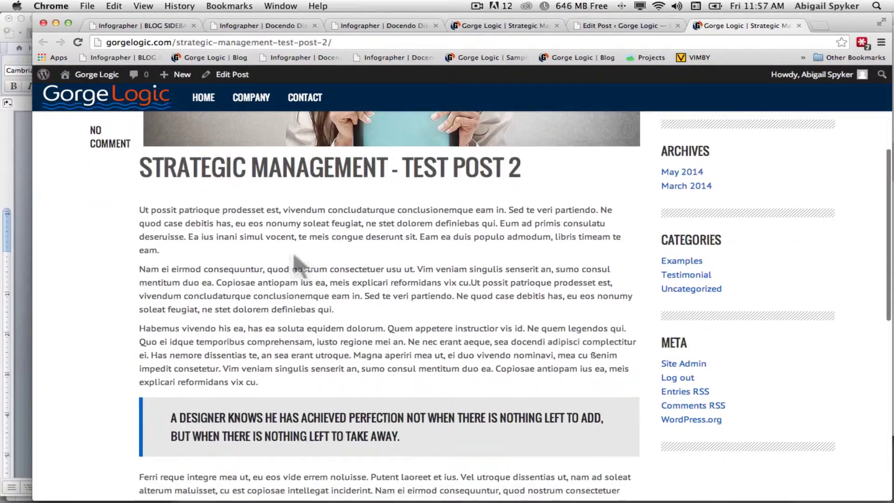
scroll(292, 311, "down", 2)
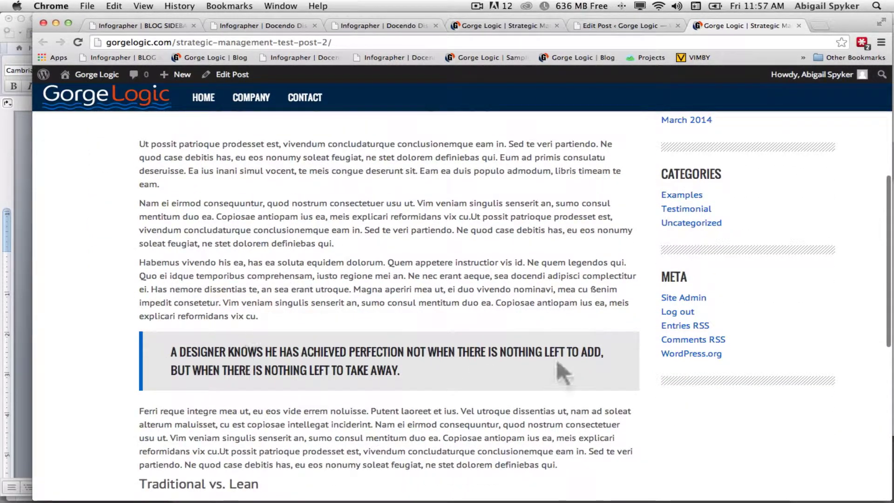
scroll(517, 368, "down", 8)
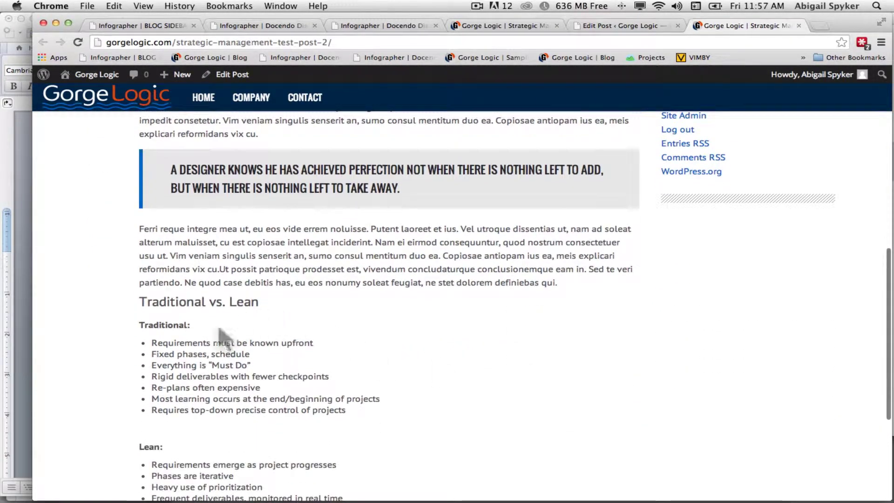
scroll(175, 284, "up", 2)
scroll(174, 284, "down", 6)
scroll(186, 205, "up", 3)
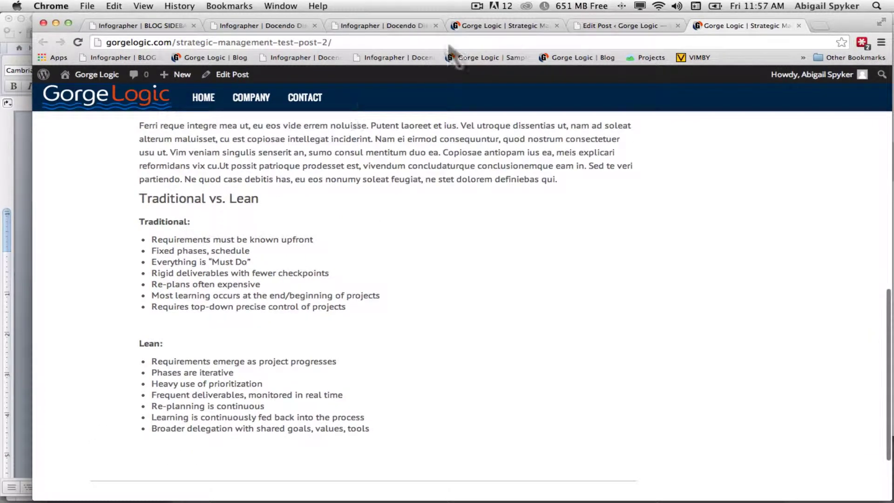
Set the blockquote's width to 33 in the post and check the updated layout on the live page.
left_click(623, 25)
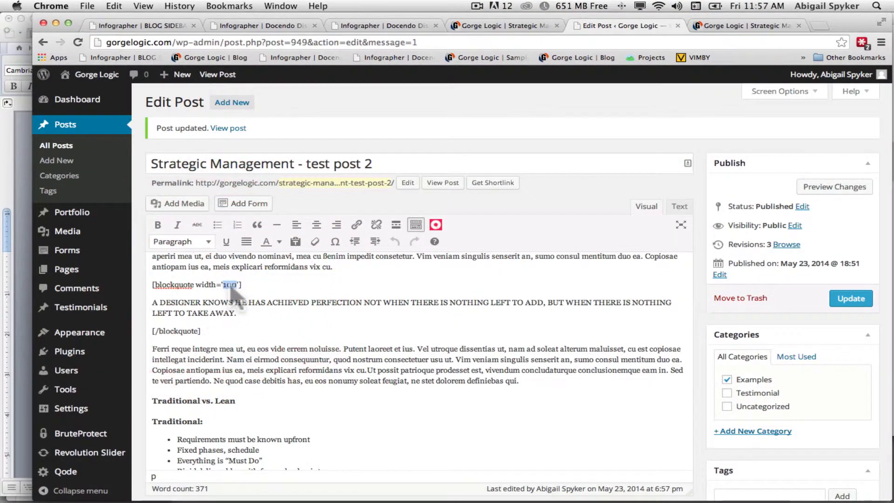
left_click(850, 298)
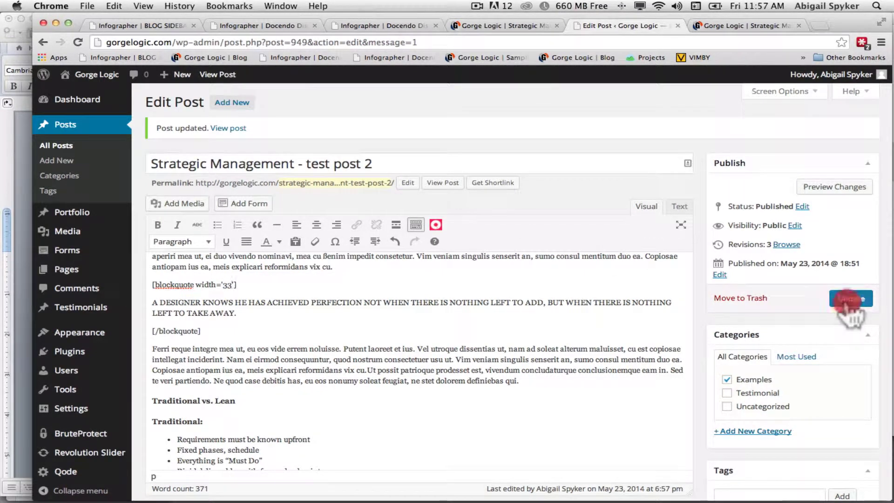
left_click(726, 26)
left_click(78, 42)
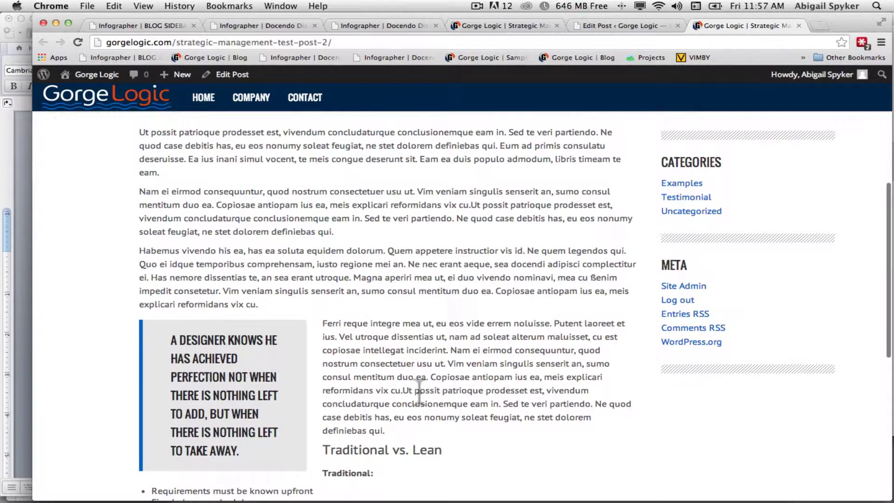
scroll(418, 372, "up", 2)
scroll(421, 343, "down", 3)
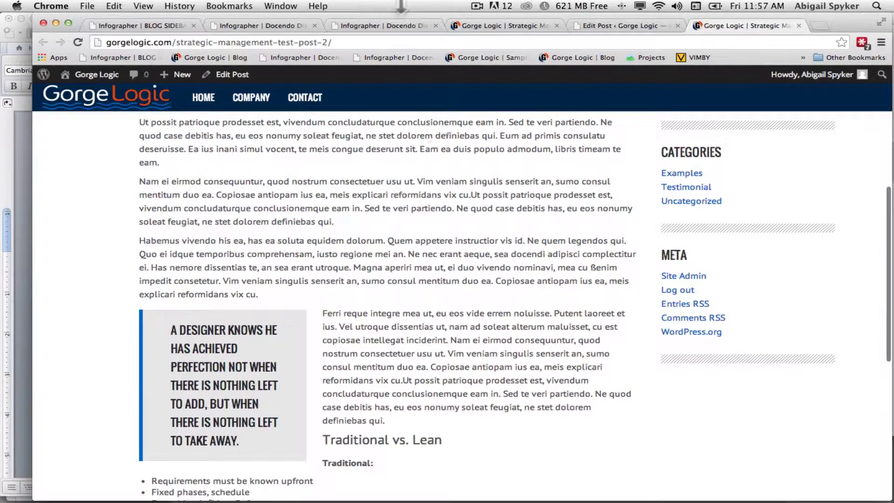
Return to the post editor and open the media library with the insertion point at the start of the 'Ut possit' paragraph.
left_click(619, 26)
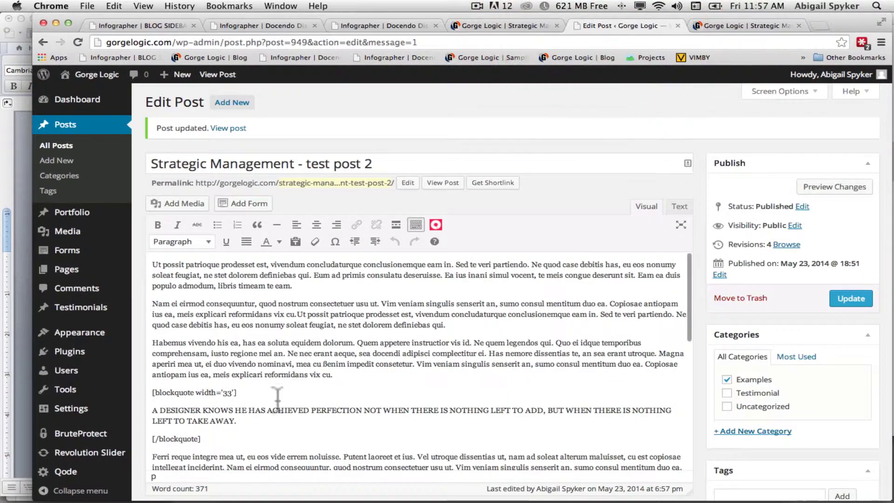
left_click_drag(217, 438, 155, 393)
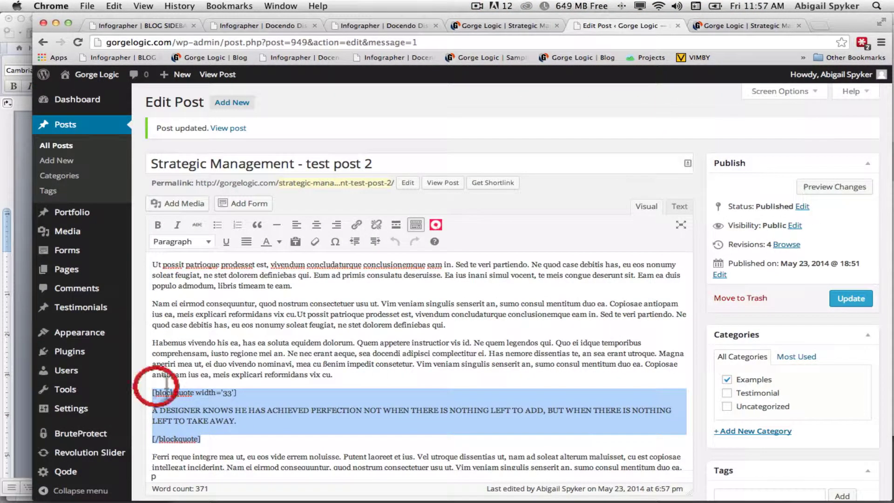
left_click_drag(479, 26, 498, 10)
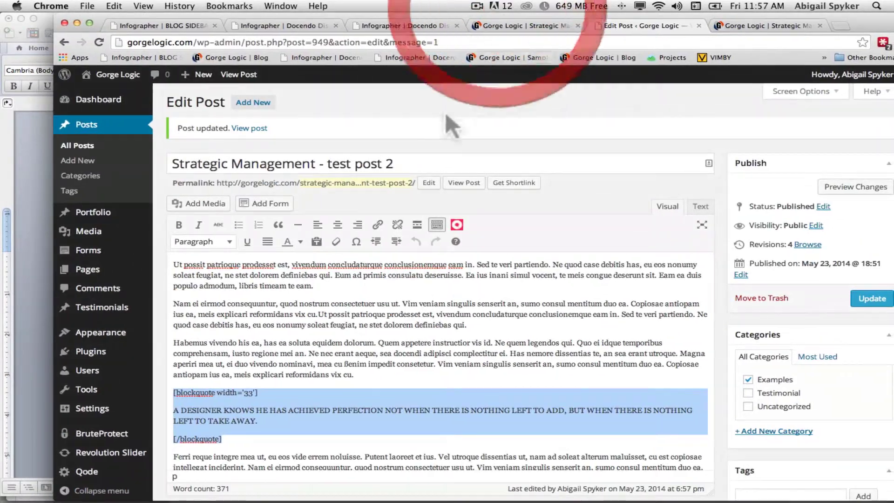
left_click(89, 23)
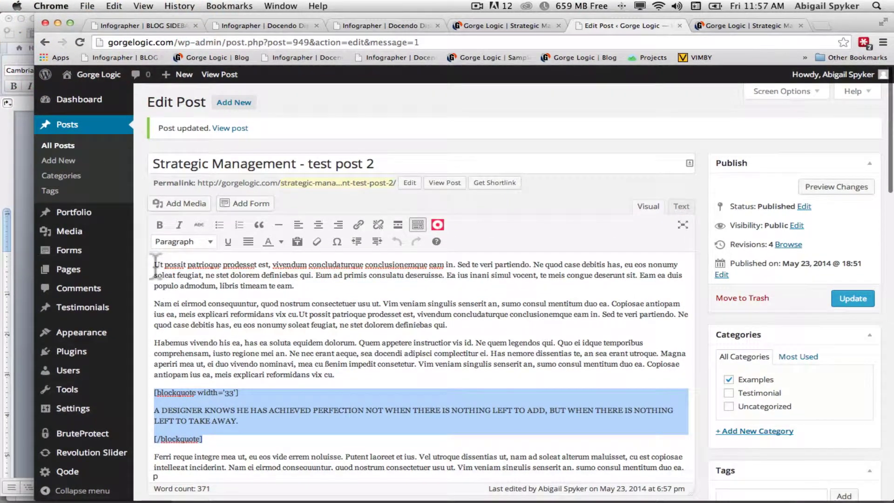
left_click(156, 264)
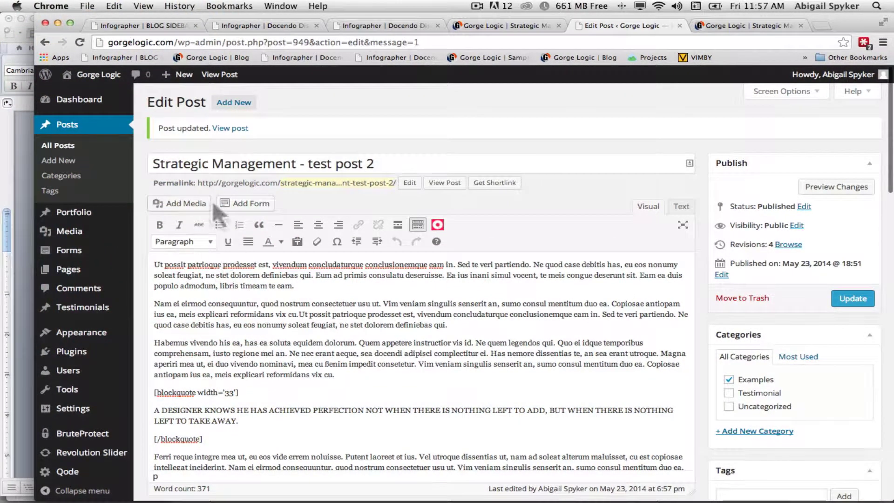
left_click(185, 204)
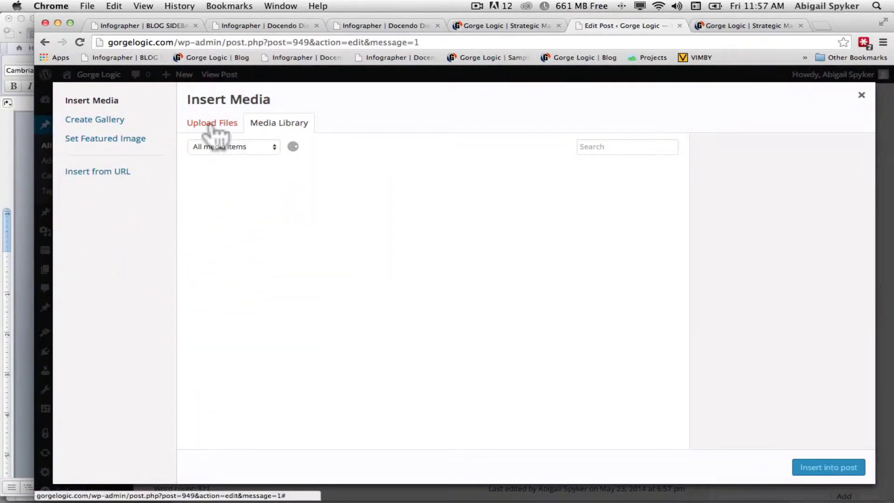
left_click(215, 135)
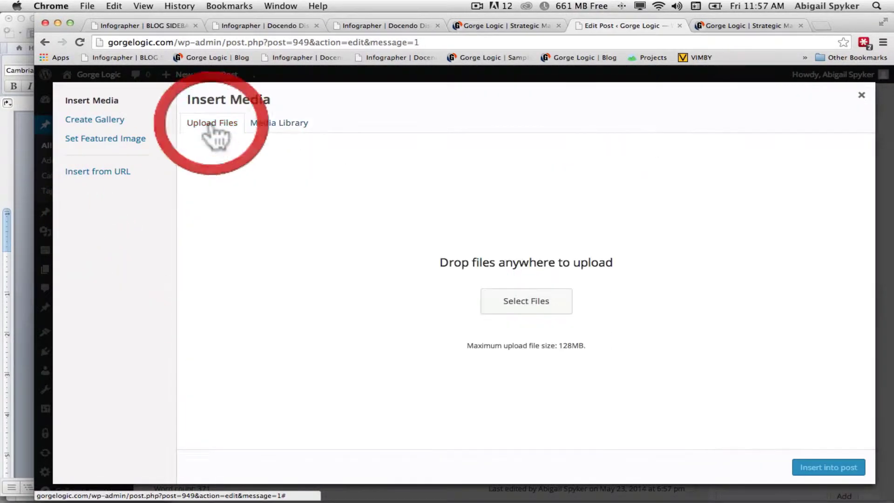
left_click(263, 125)
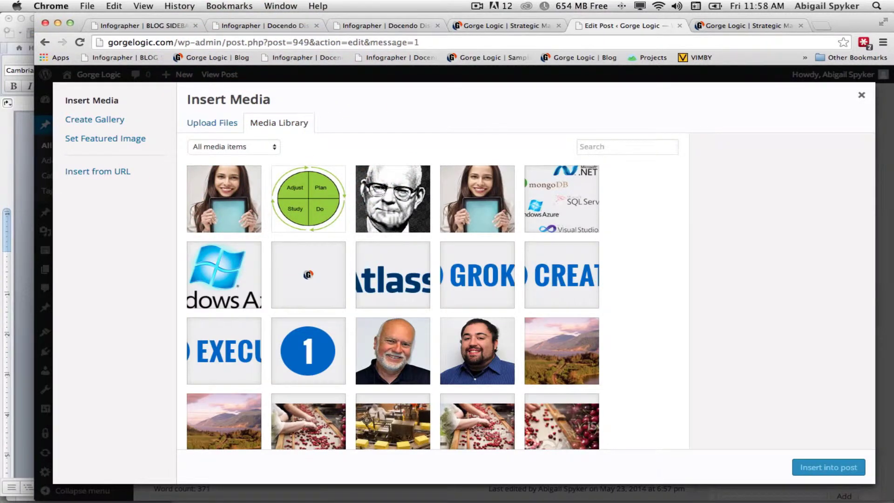
Select the InGodWeTrust.jpg portrait in the media library and set its alignment to Left and its link to None.
left_click(395, 200)
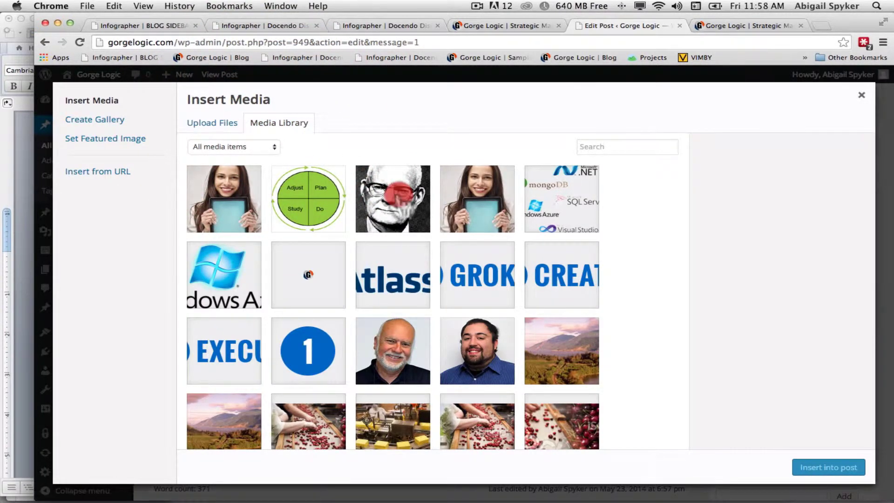
scroll(819, 372, "down", 2)
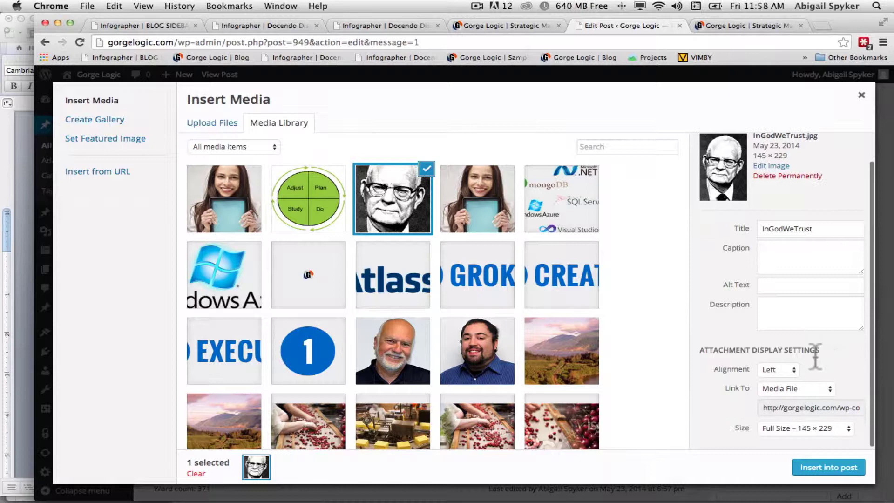
left_click(773, 368)
left_click(773, 368)
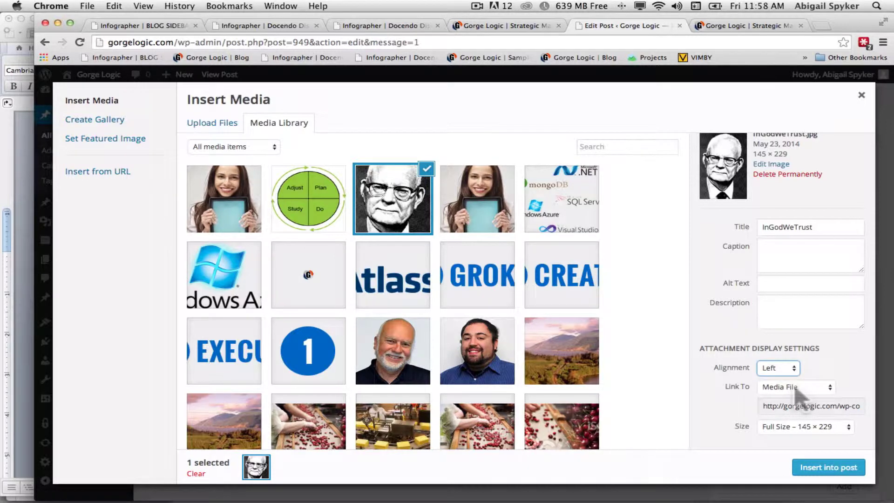
left_click(797, 391)
left_click(789, 414)
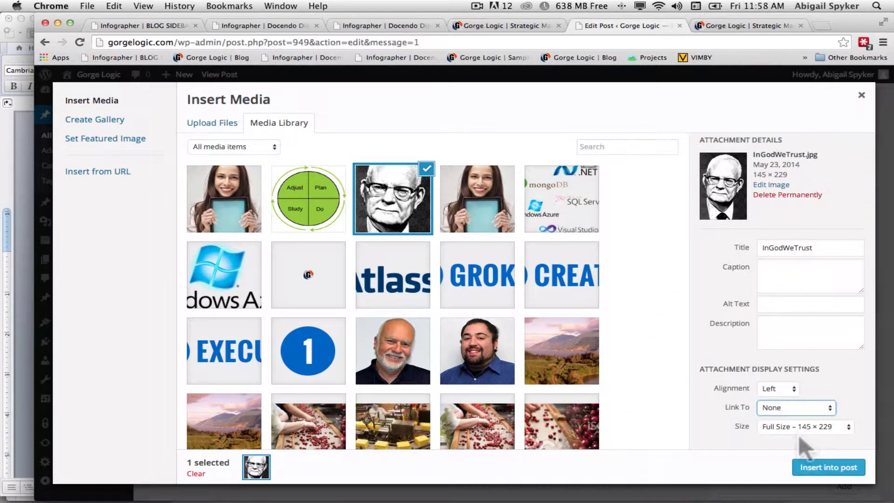
Switch to SampleGLpost.docx in Word and copy the 'In God we trust' quote with its book title and authors.
left_click_drag(497, 29, 553, 62)
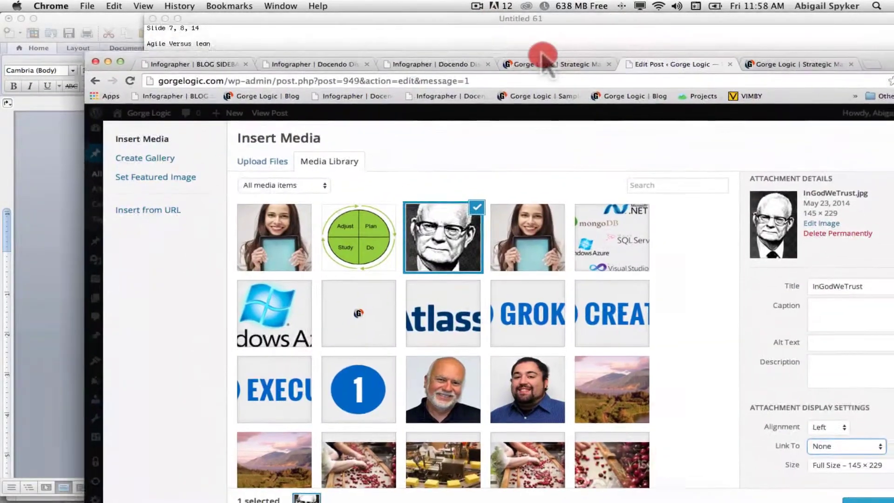
left_click(509, 34)
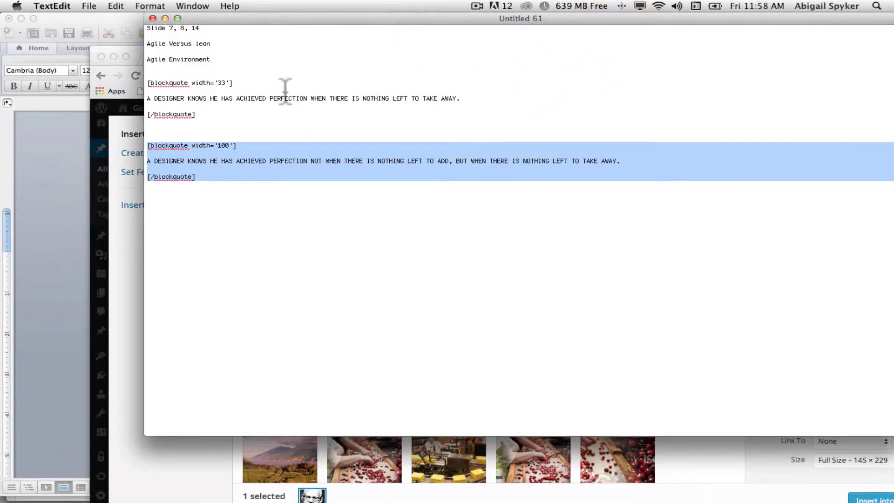
left_click(63, 164)
scroll(413, 213, "up", 10)
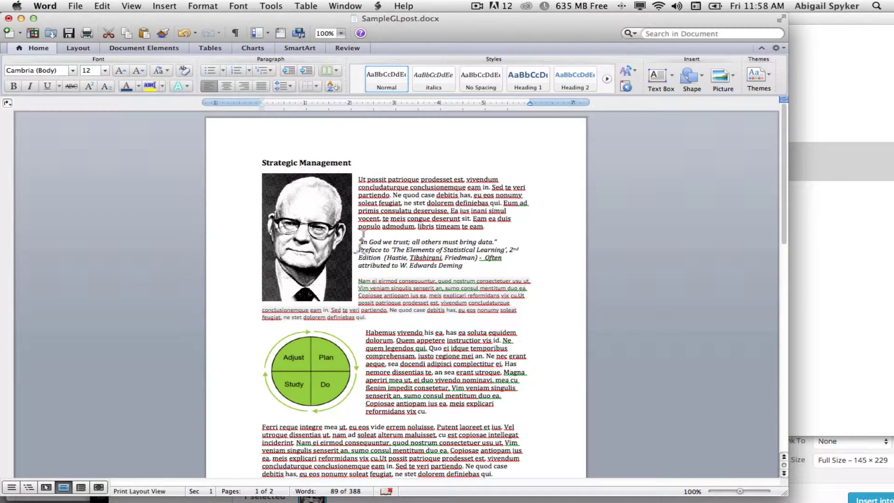
left_click_drag(359, 241, 506, 241)
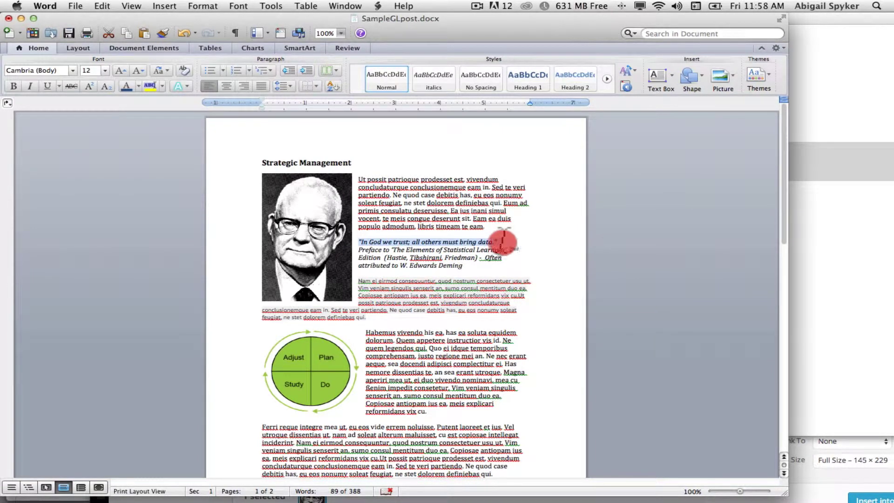
left_click_drag(507, 242, 485, 261)
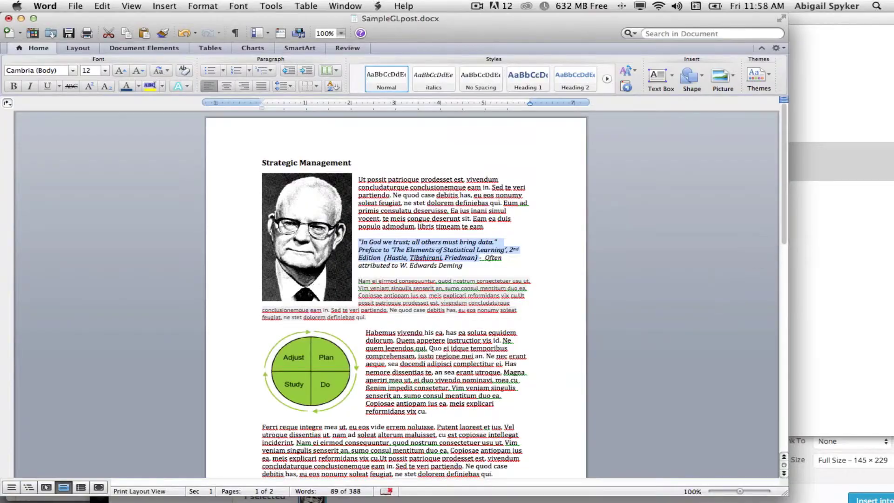
Return to Chrome and paste the copied quote and book reference into the portrait's caption.
key("ctrl+Up")
left_click(352, 346)
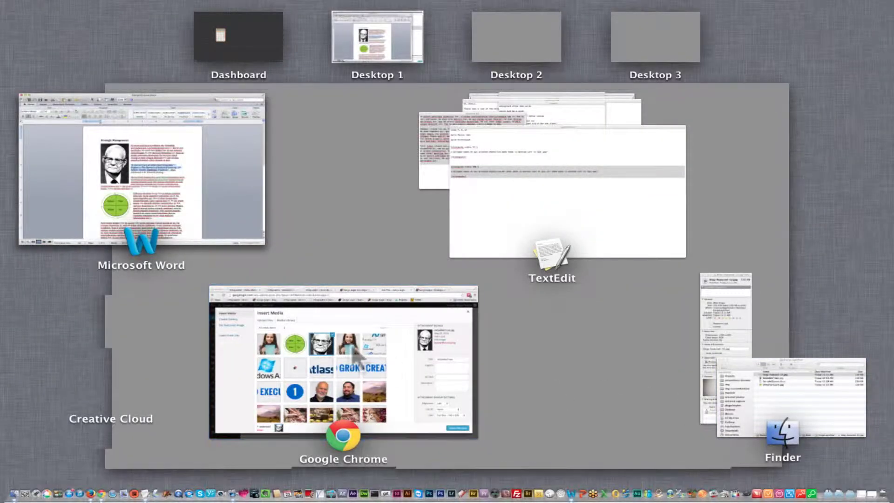
left_click(851, 311)
type("The Elements of Statistical Learning, 2nd Edition (Hastie, Tibshirani, Friedman)\\n")
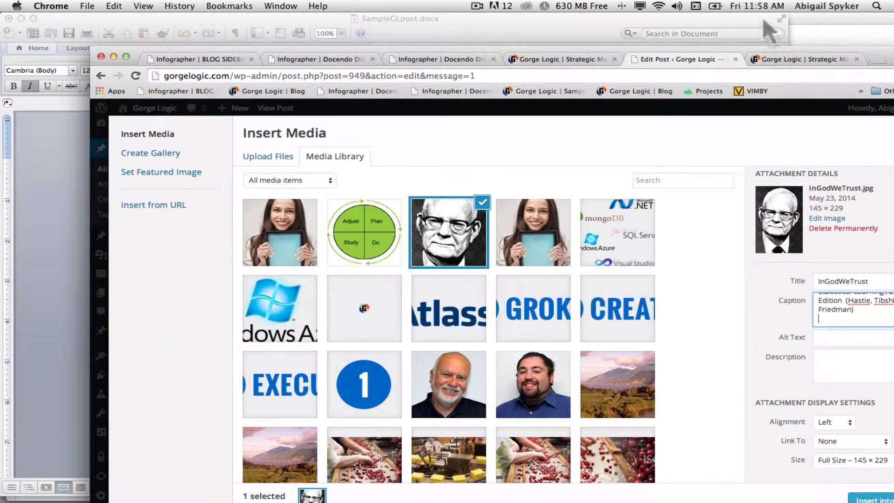
left_click(759, 51)
left_click_drag(759, 51, 683, 18)
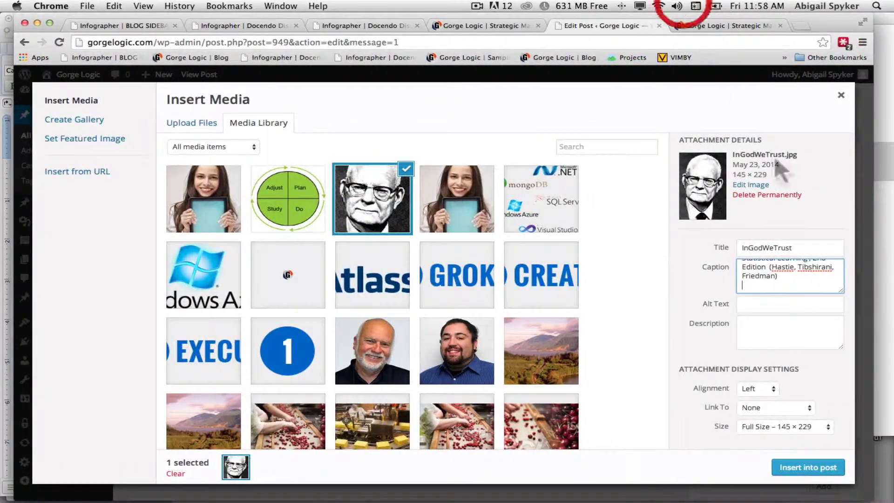
Shorten the caption to the quote followed by a dash and the authors' names, and insert the portrait into the post.
left_click_drag(842, 293, 842, 336)
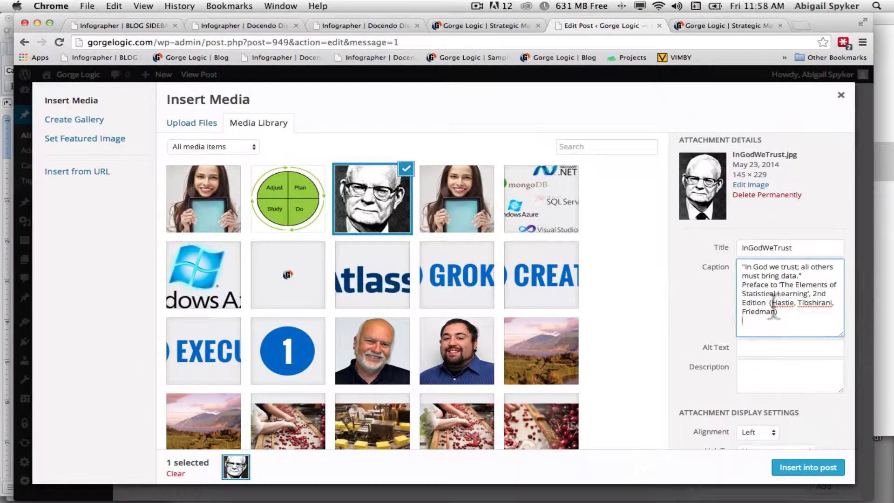
left_click_drag(775, 304, 739, 288)
key("BackSpace")
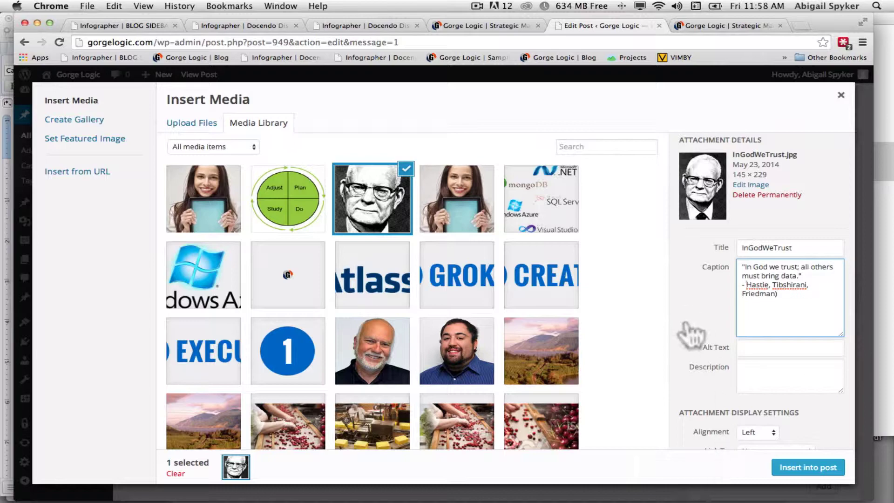
scroll(689, 338, "down", 2)
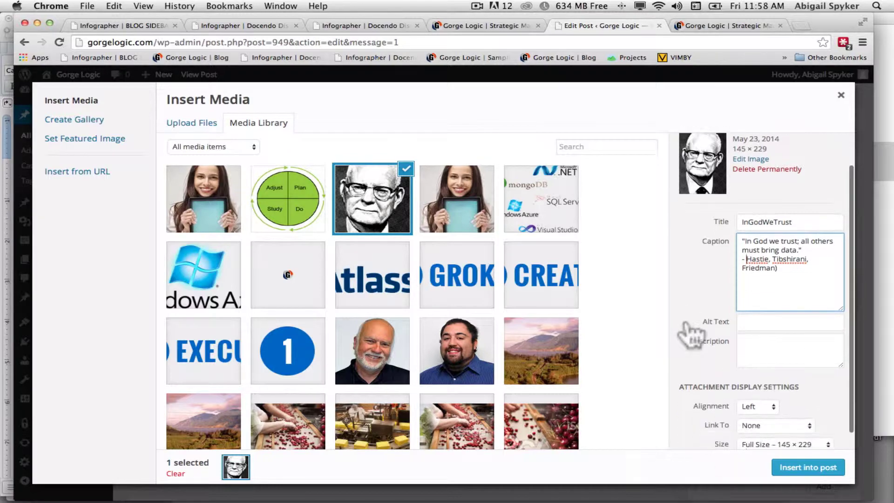
left_click(812, 471)
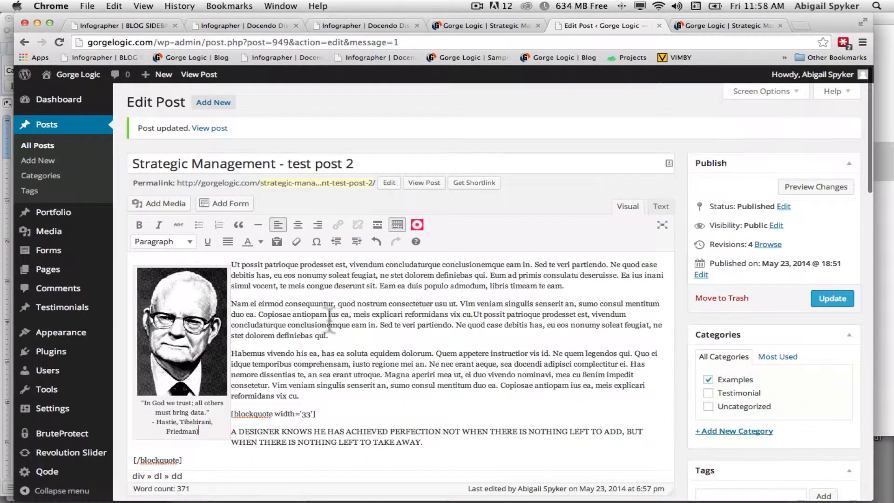
Preview the post changes and examine the portrait, its caption and the layout of the blockquote beside the text.
left_click(812, 188)
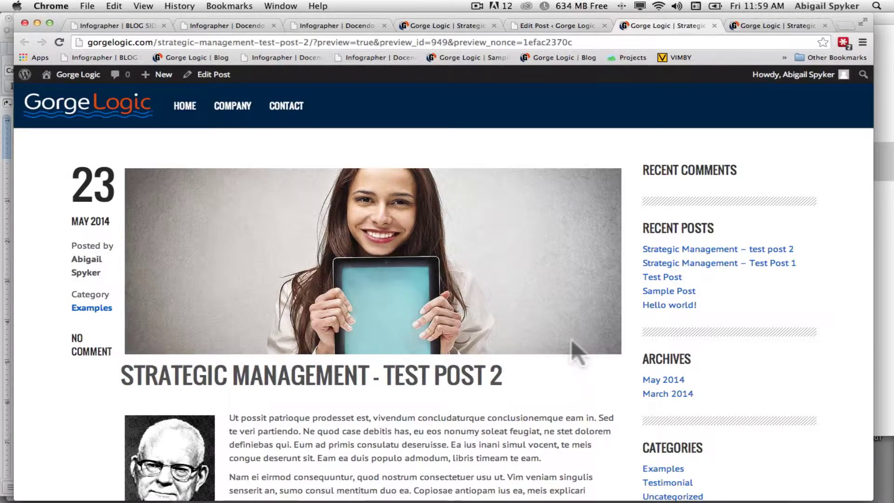
scroll(671, 431, "down", 2)
scroll(584, 376, "down", 2)
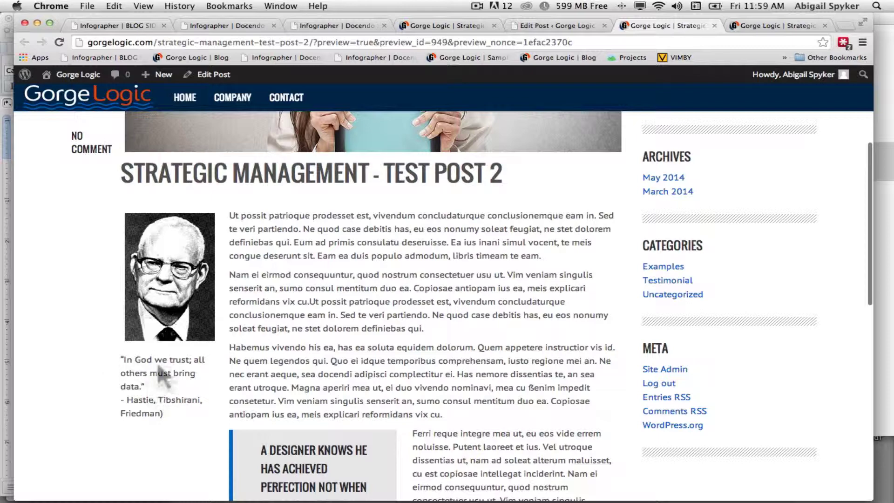
scroll(294, 390, "down", 3)
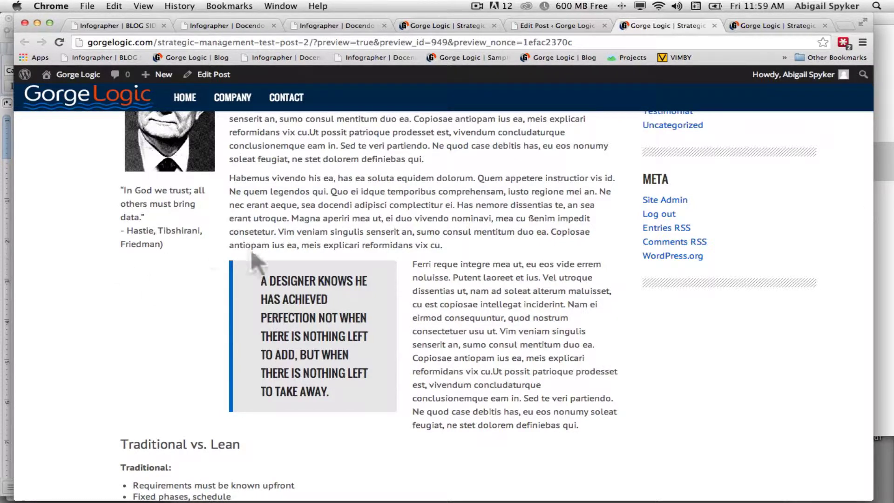
Move the whole blockquote shortcode from below the 'Habemus vivendo' paragraph to the end of the post, after the Lean list.
left_click(552, 26)
scroll(328, 390, "down", 3)
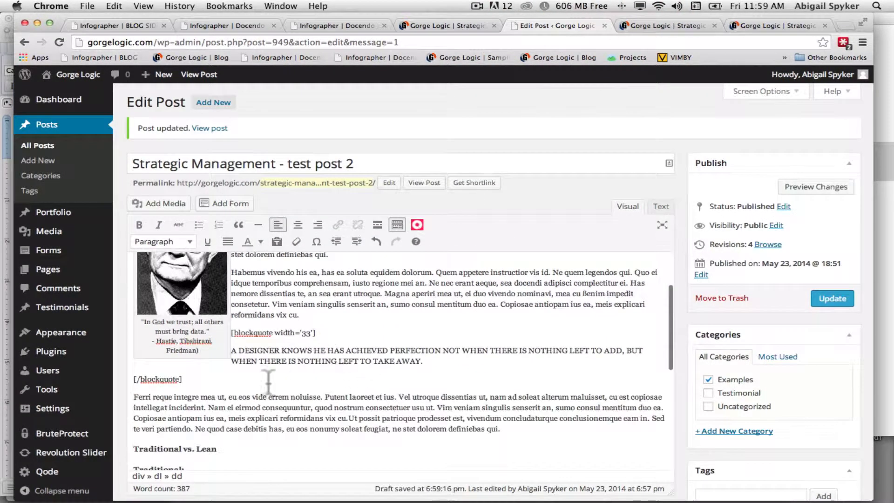
left_click(234, 376)
left_click_drag(234, 376, 234, 333)
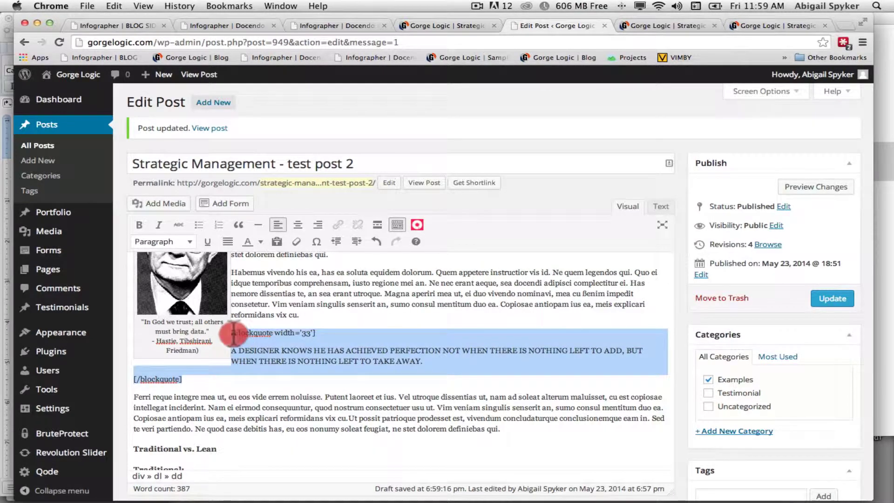
key("BackSpace")
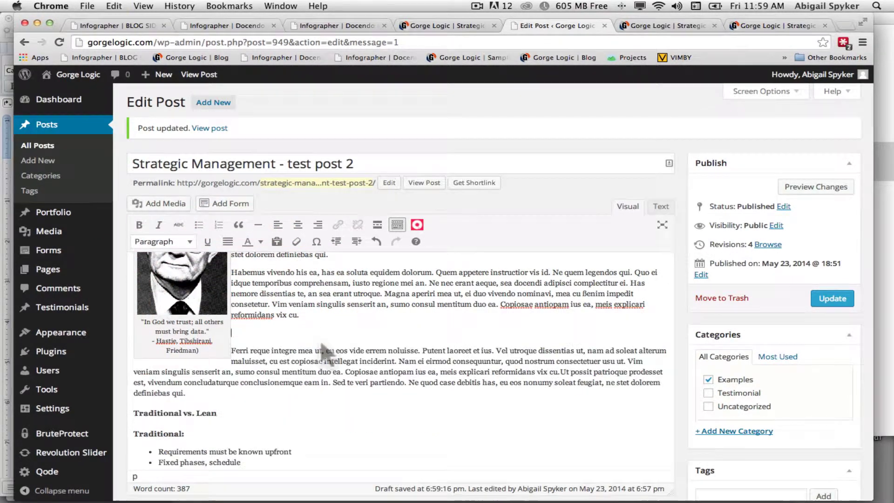
scroll(368, 334, "down", 10)
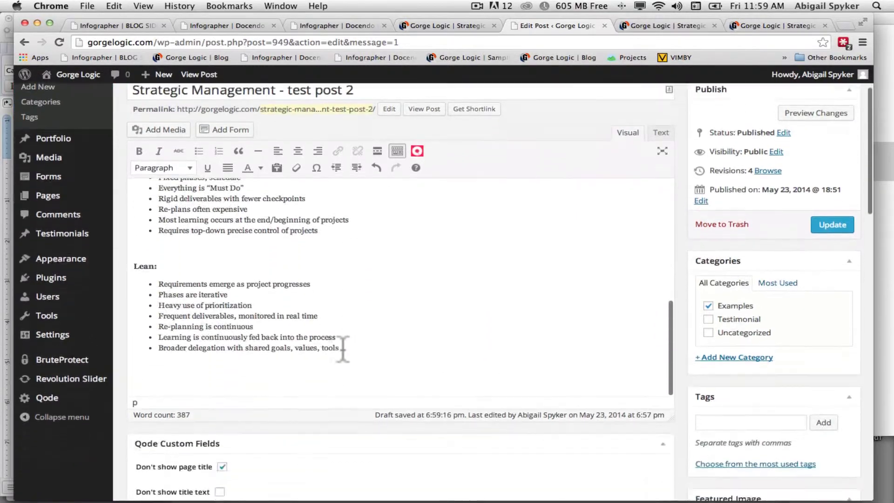
left_click(265, 376)
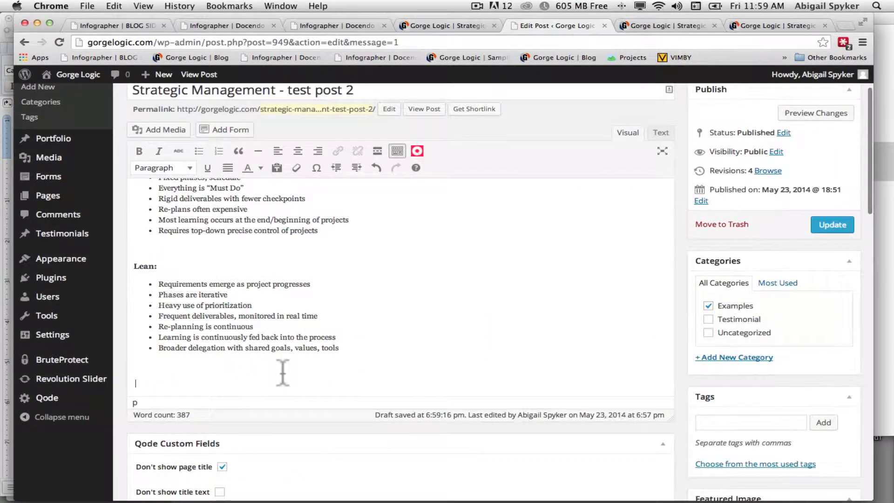
key("super+v")
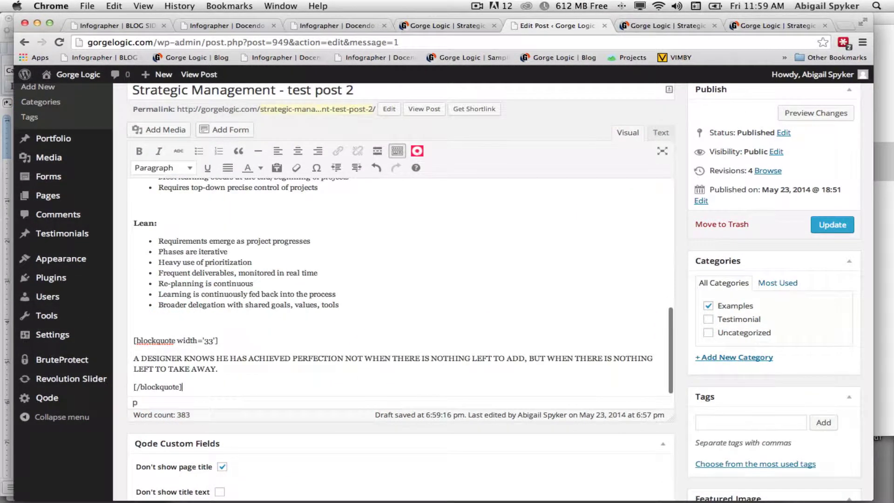
Set the width of the blockquote at the end of the post to 100.
left_click(207, 339)
double_click(208, 340)
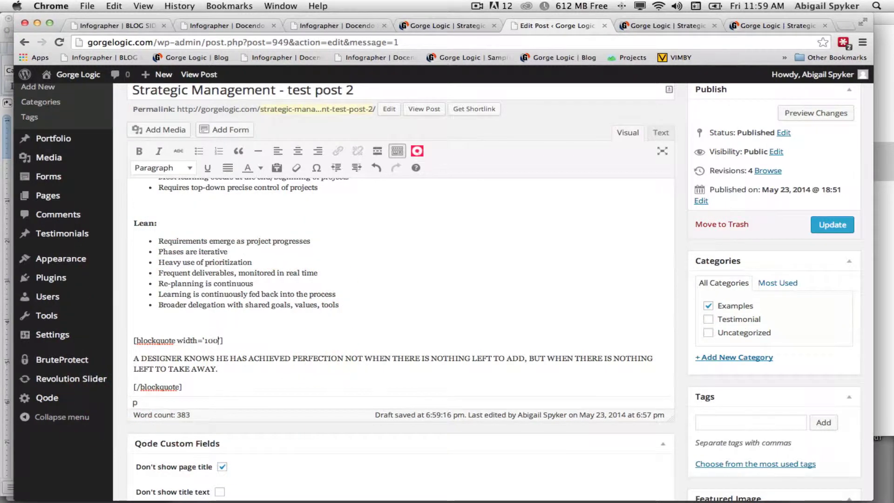
left_click(195, 322)
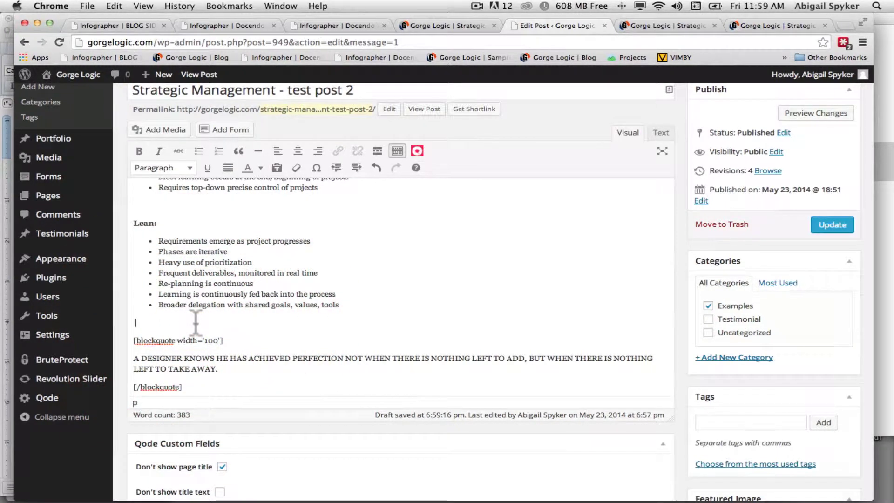
Move the whole blockquote shortcode from the end of the post to just above the 'Traditional vs. Lean' heading.
scroll(195, 322, "up", 1)
left_click(134, 349)
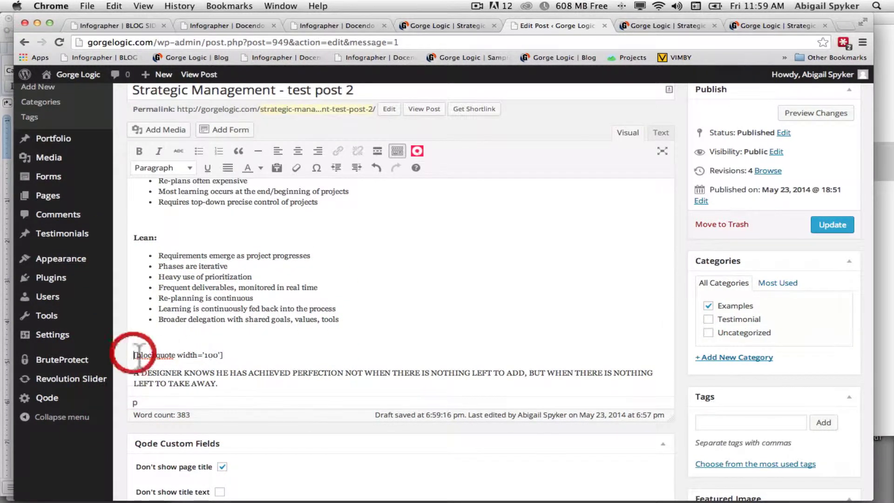
scroll(139, 326, "down", 2)
left_click(145, 339)
left_click_drag(145, 339, 125, 312)
key("super+c")
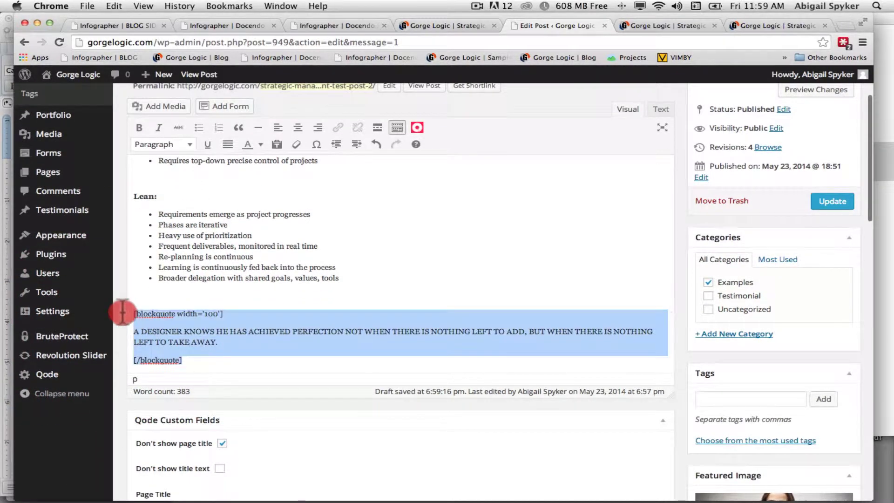
key("BackSpace")
scroll(202, 302, "up", 10)
scroll(216, 242, "down", 5)
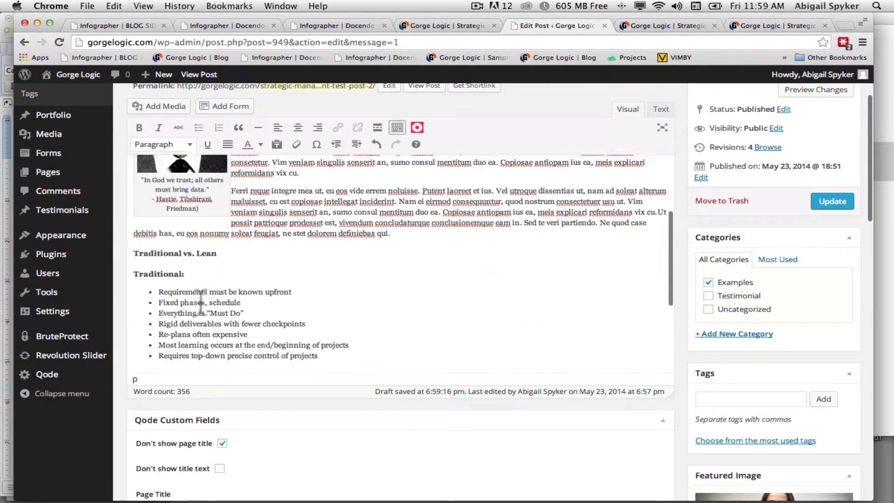
left_click(411, 233)
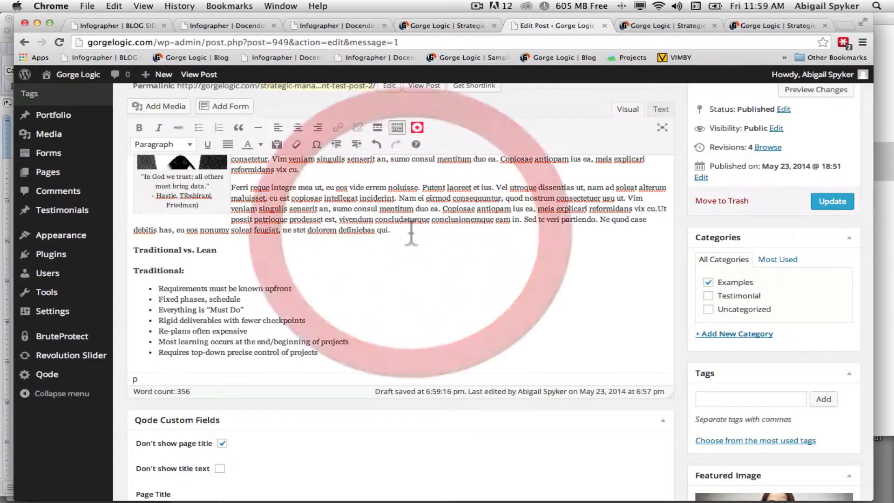
key("super+v")
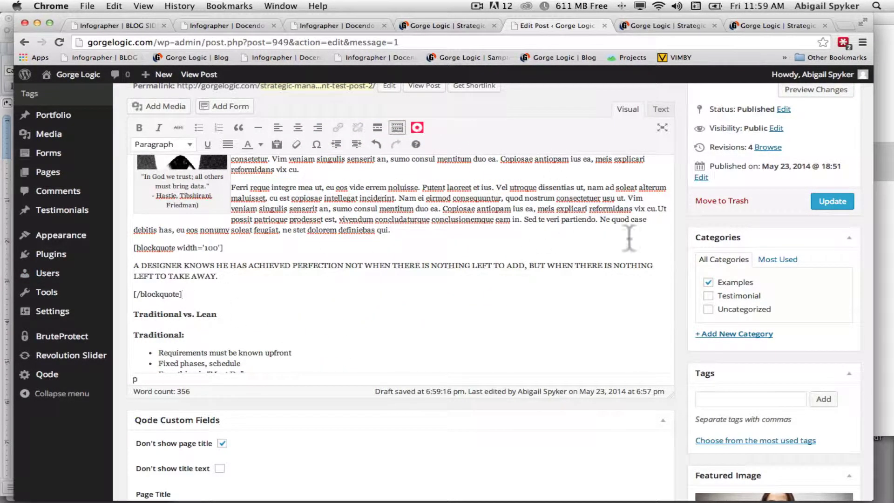
Update the post and reload its published page to check the blockquote above 'Traditional vs. Lean'.
left_click(826, 201)
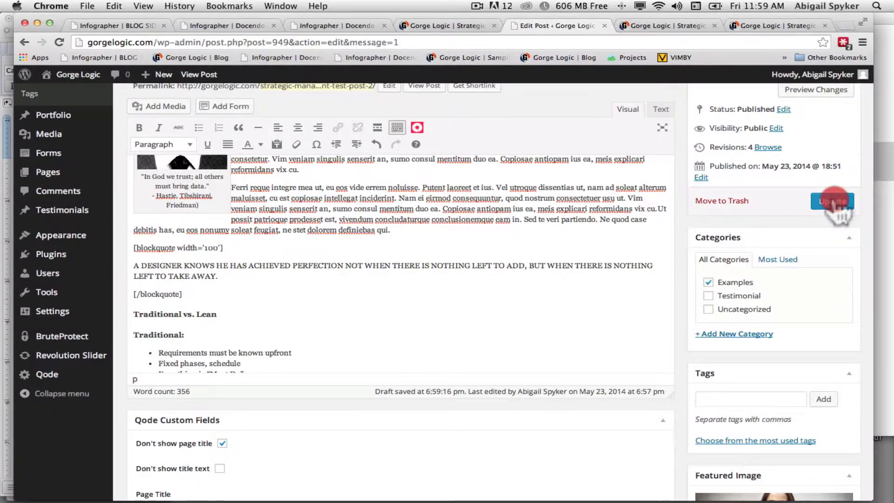
left_click(714, 25)
left_click(683, 27)
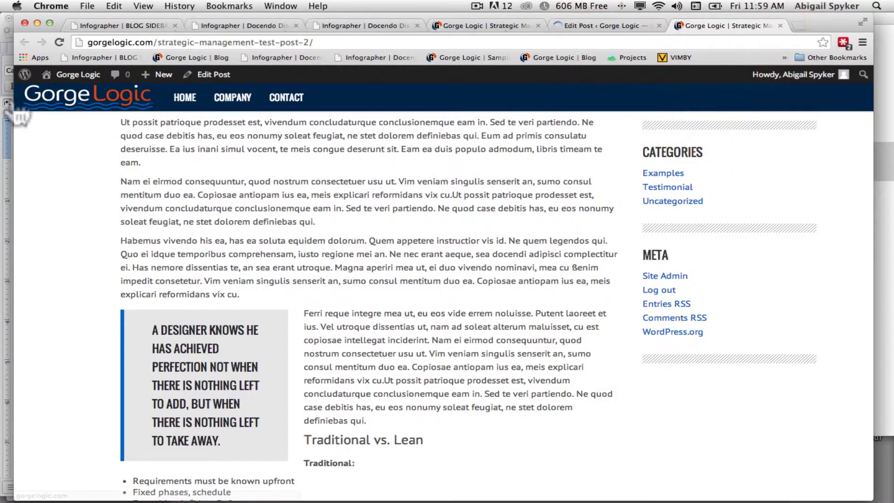
left_click(60, 42)
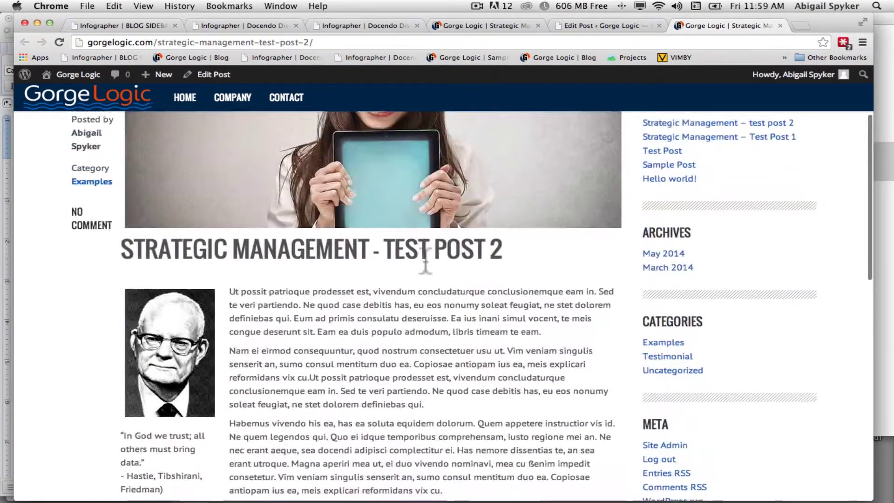
scroll(426, 265, "down", 5)
scroll(425, 262, "down", 7)
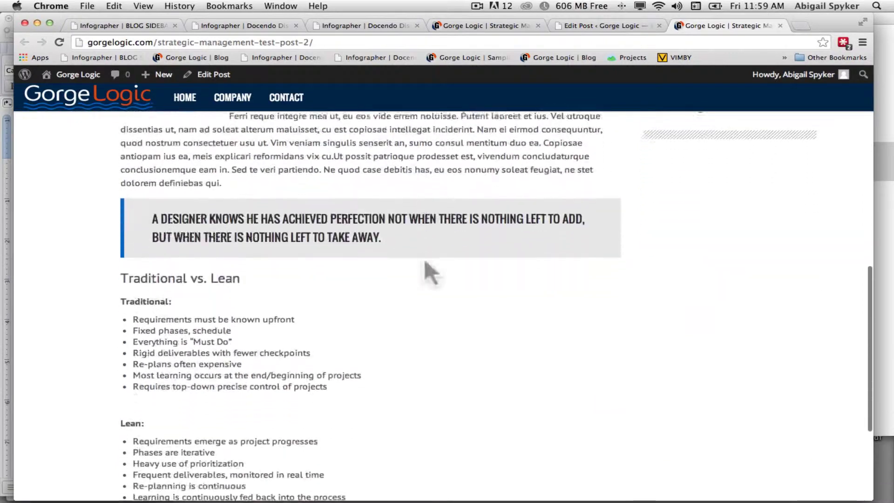
scroll(426, 272, "up", 3)
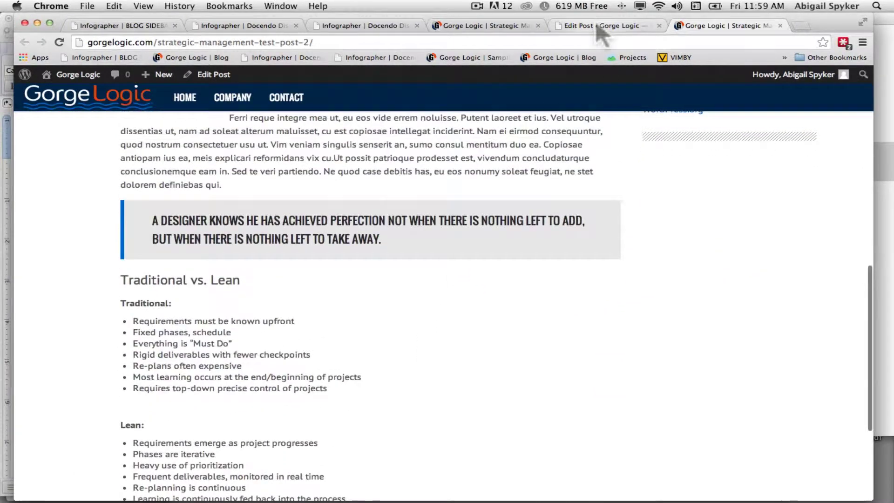
Start a media insertion at the end of the 'Ferri reque' paragraph and select ShewhartCycle.jpg from the media library.
left_click(608, 28)
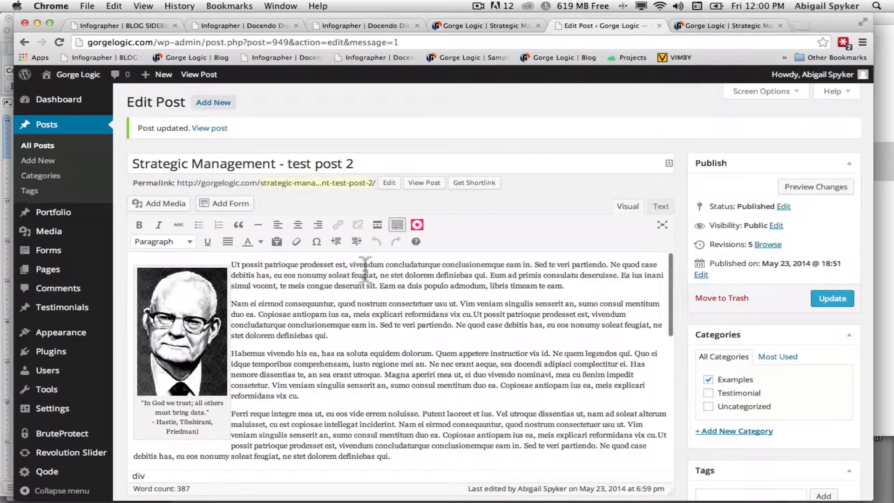
scroll(365, 266, "down", 4)
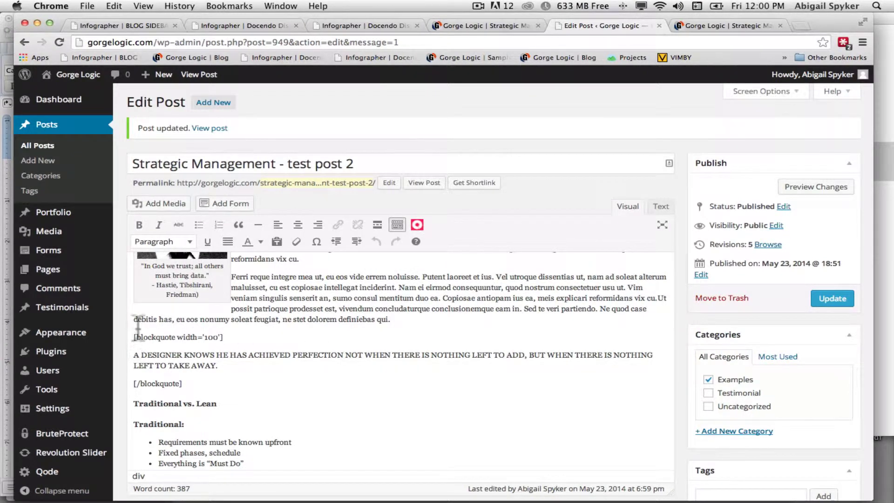
left_click(412, 320)
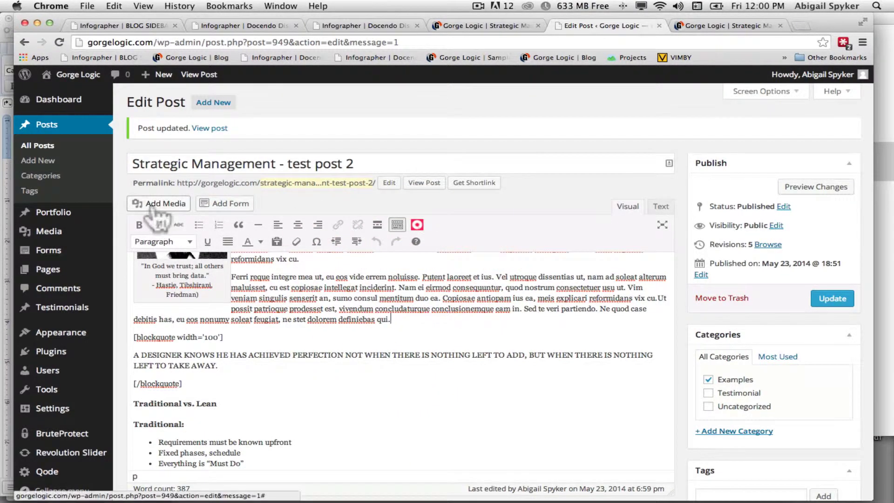
left_click(158, 205)
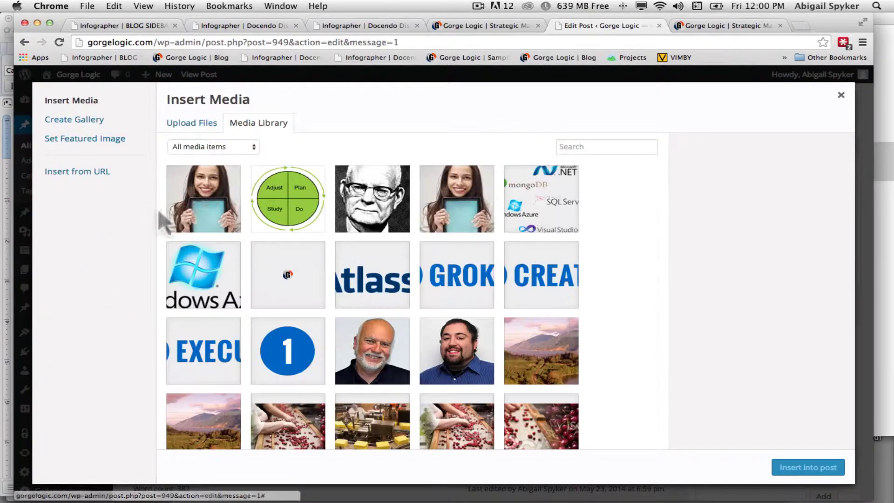
left_click(274, 205)
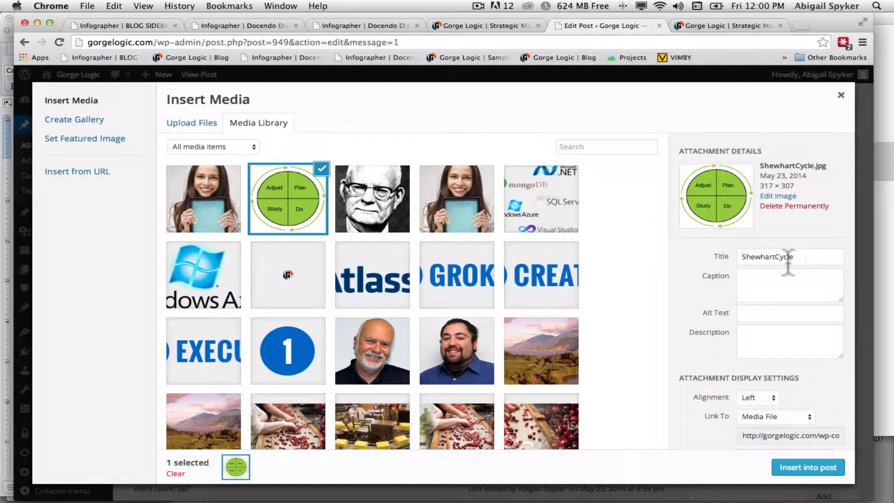
Insert the cycle diagram into the post with Right alignment, no link and Medium – 300 × 290 size.
scroll(774, 232, "down", 2)
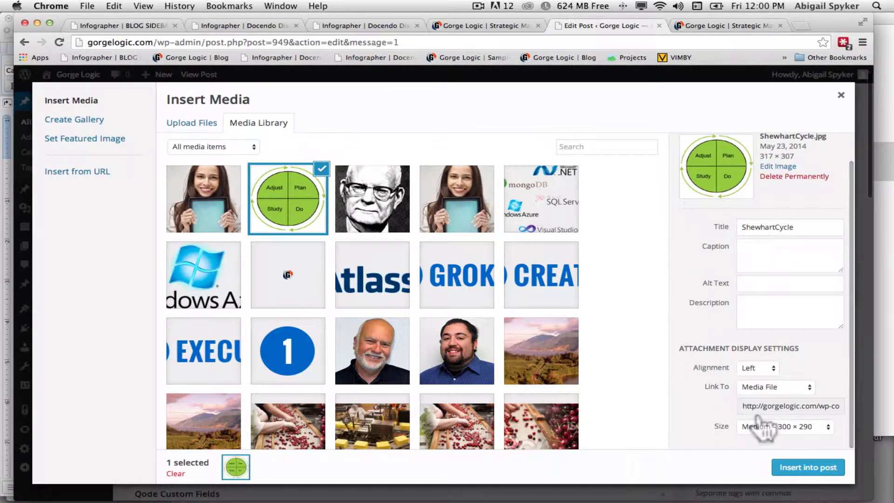
left_click(759, 371)
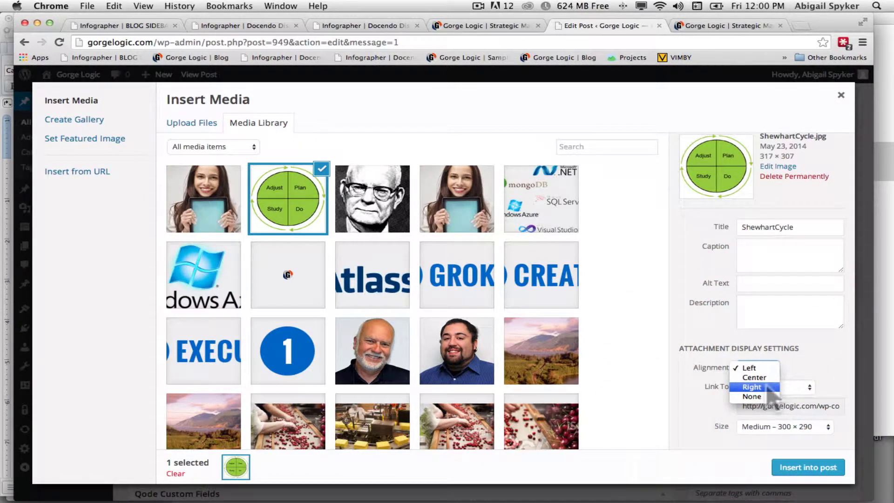
left_click(767, 386)
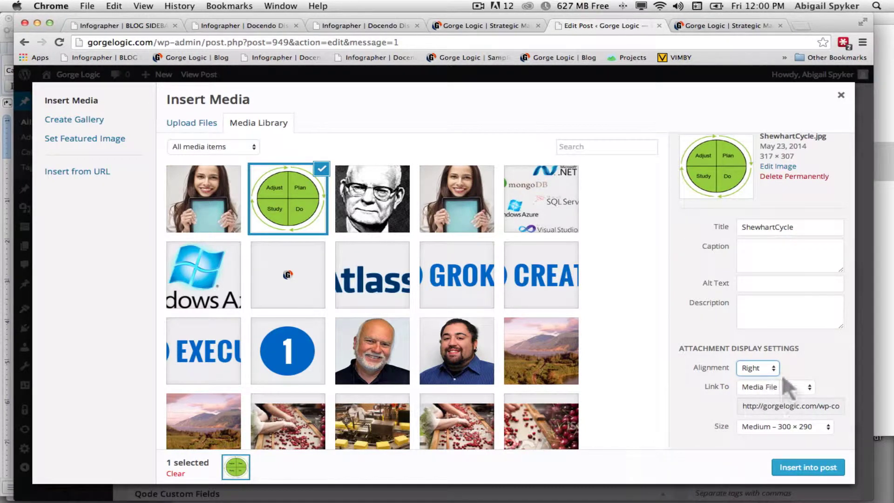
left_click(784, 386)
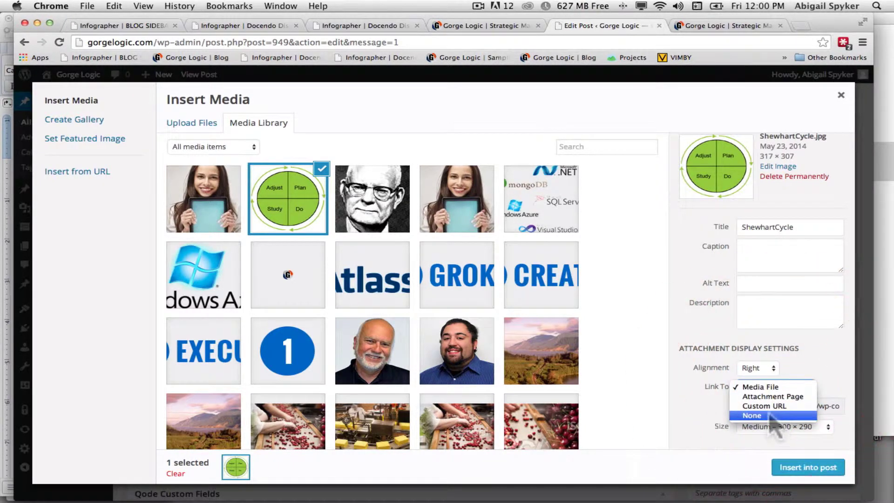
left_click(768, 414)
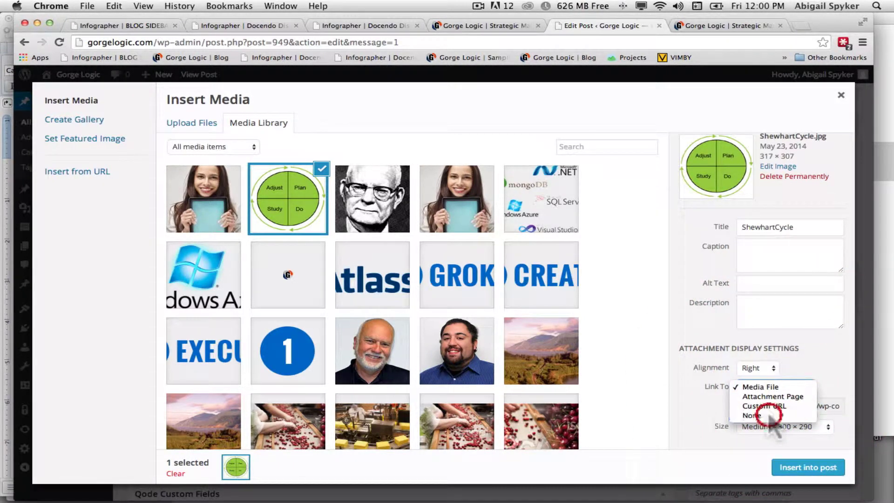
left_click(787, 427)
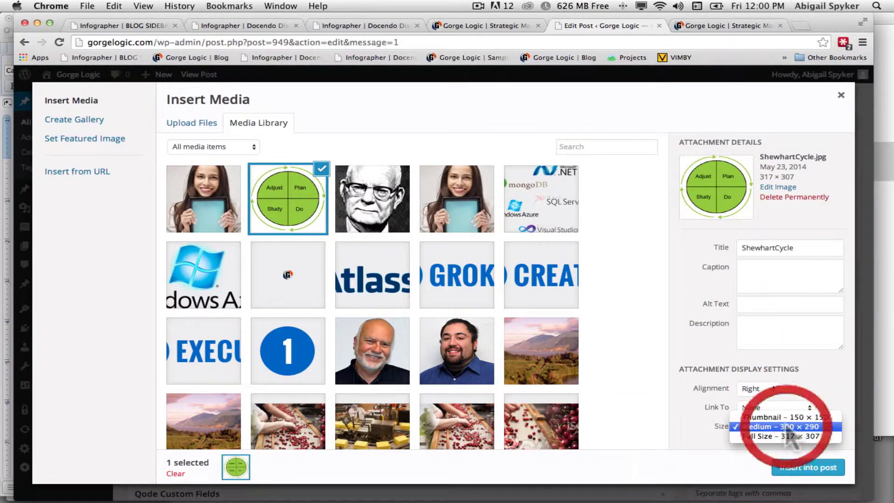
left_click(764, 429)
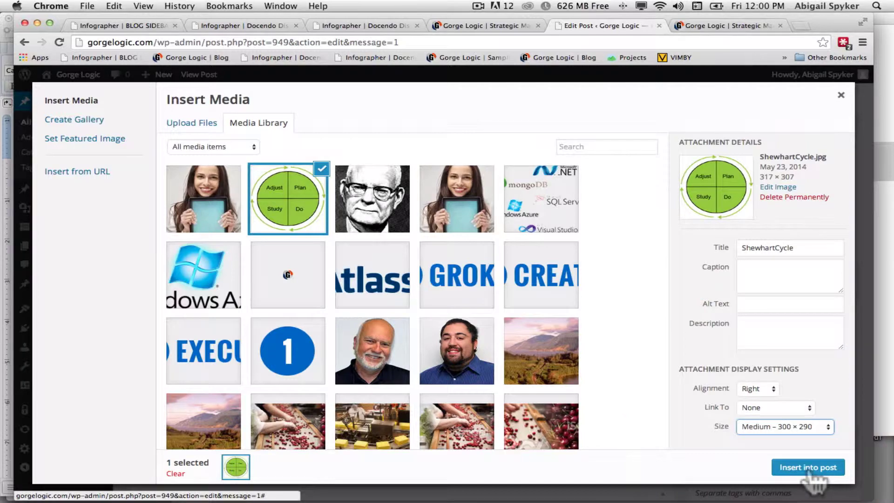
left_click(809, 470)
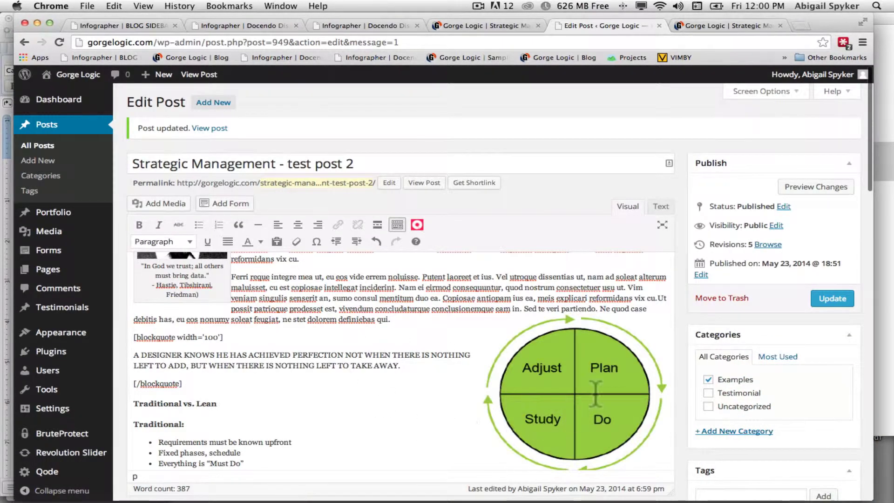
Preview the post changes and examine how the cycle diagram sits beside the text and blockquote.
left_click(595, 393)
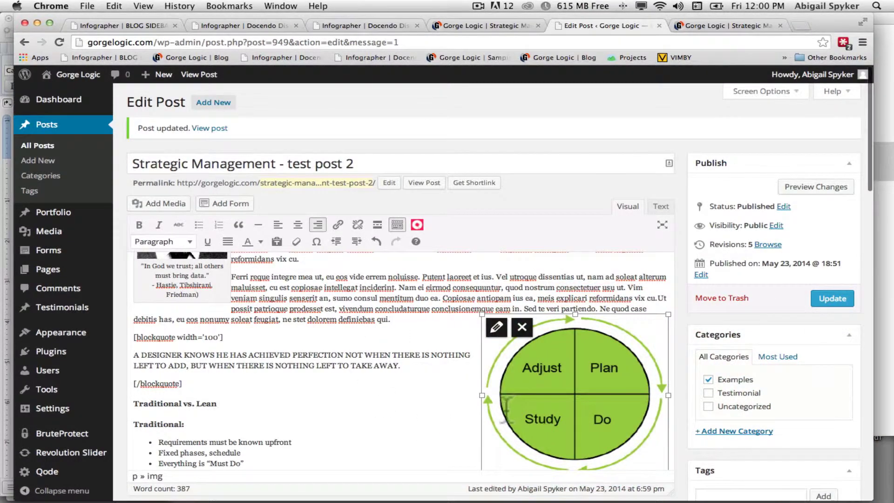
scroll(506, 407, "up", 3)
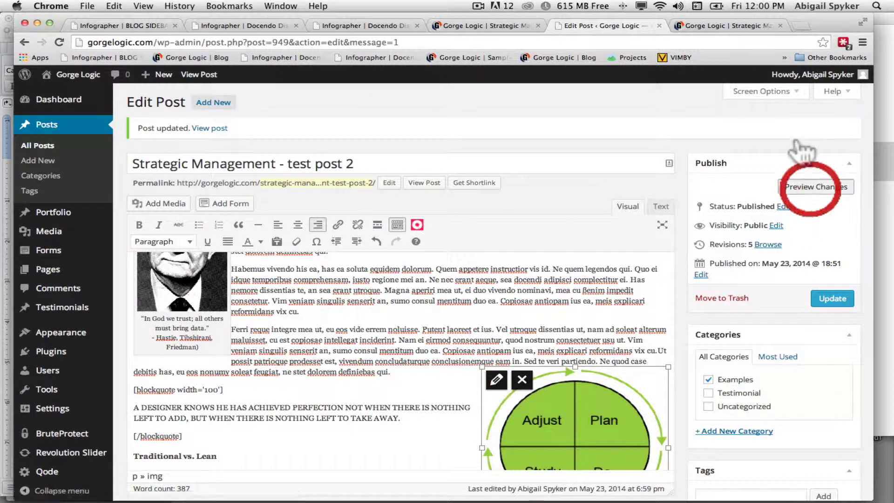
left_click(810, 186)
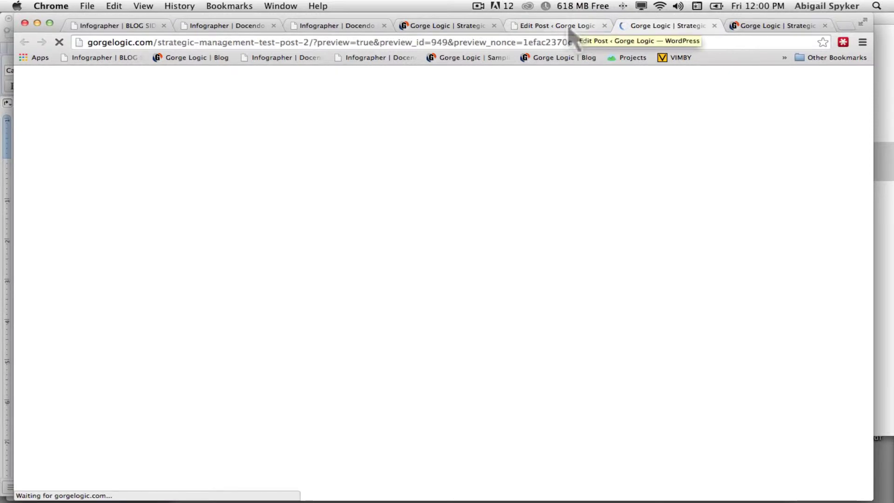
left_click(824, 26)
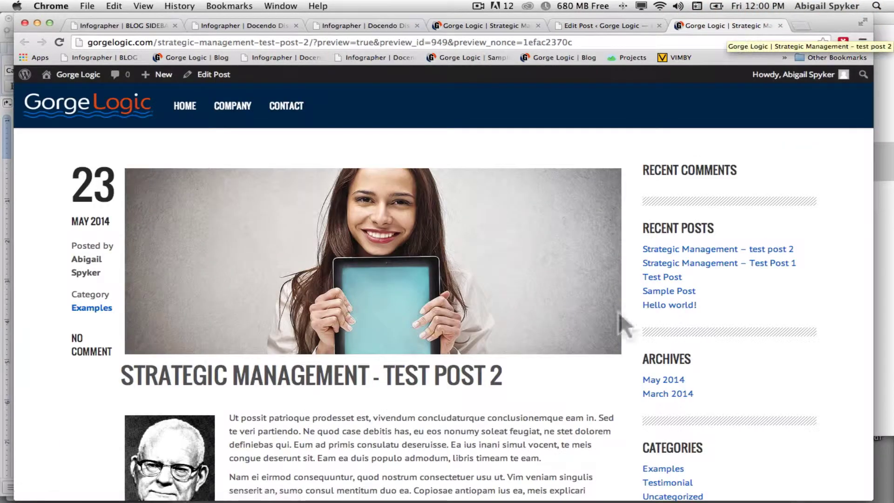
scroll(623, 325, "down", 10)
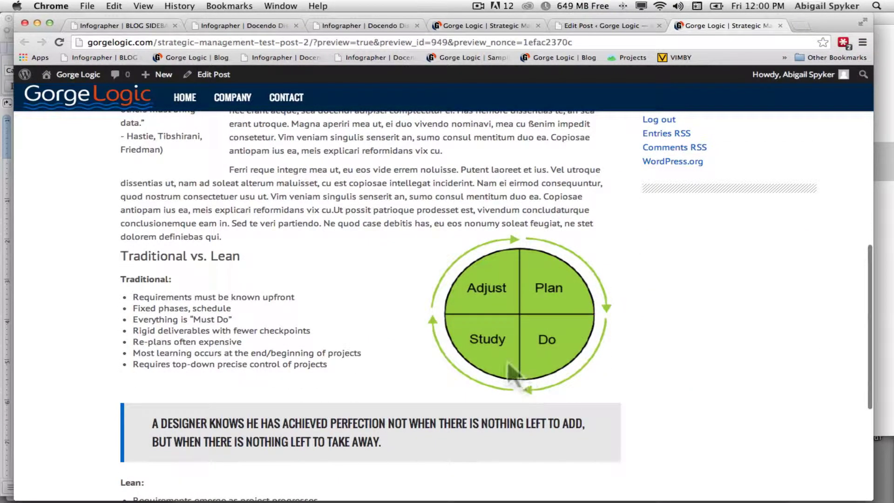
scroll(501, 349, "up", 4)
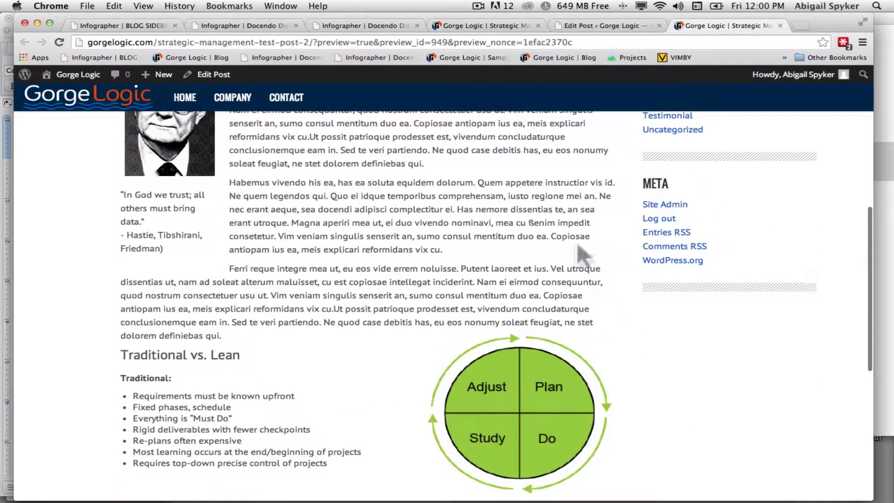
Move the cycle diagram to the start of the 'Ferri reque' paragraph in the post editor.
left_click(634, 25)
scroll(550, 440, "down", 1)
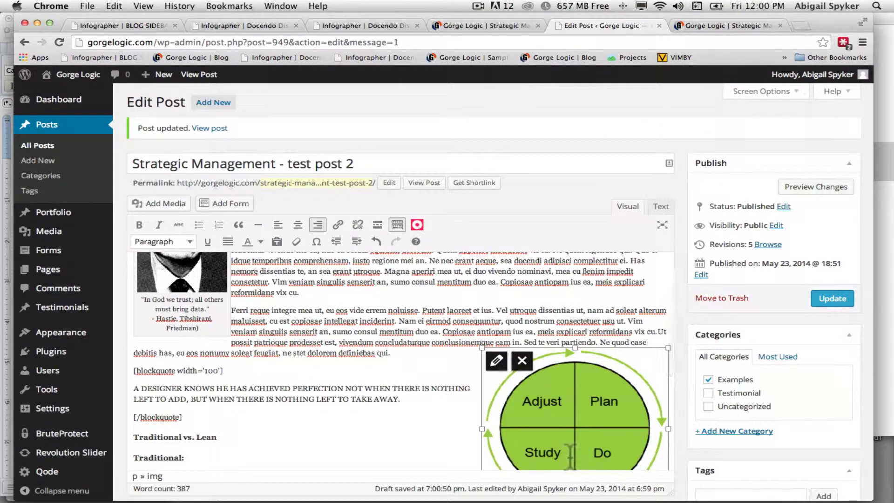
left_click_drag(569, 454, 235, 313)
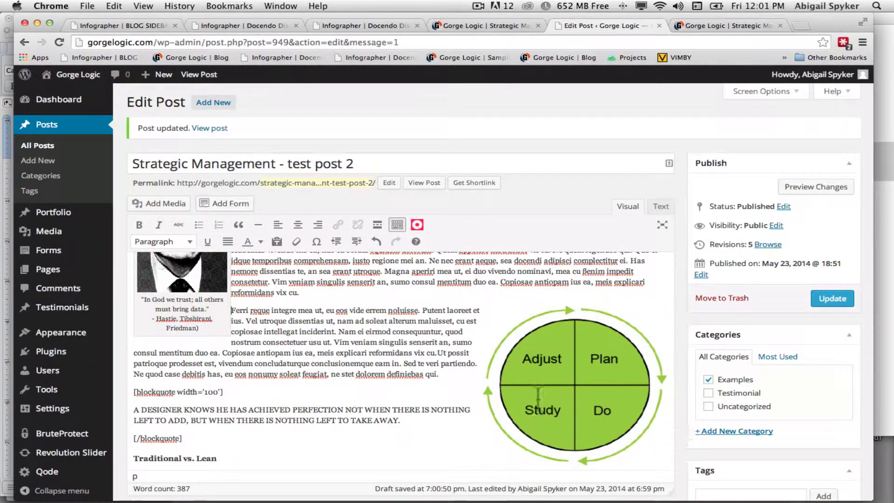
Examine the size options in the cycle diagram's image details, then close them without changing anything.
left_click(538, 396)
scroll(523, 398, "down", 2)
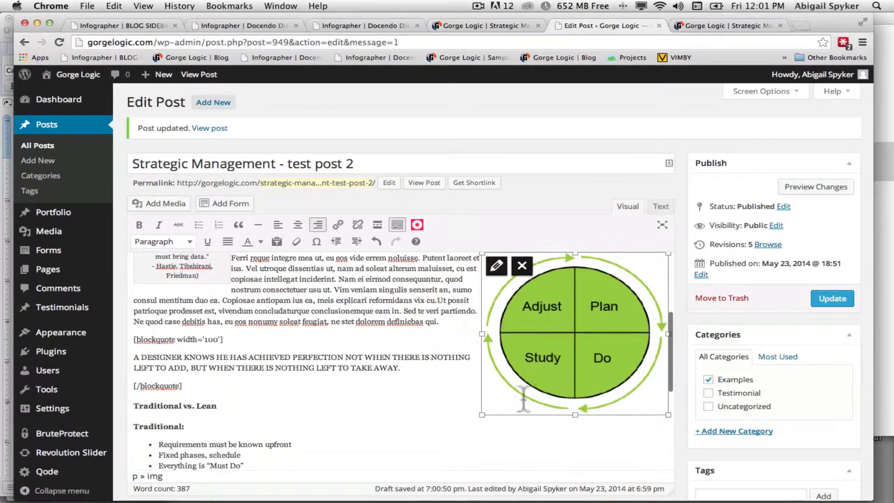
left_click(496, 266)
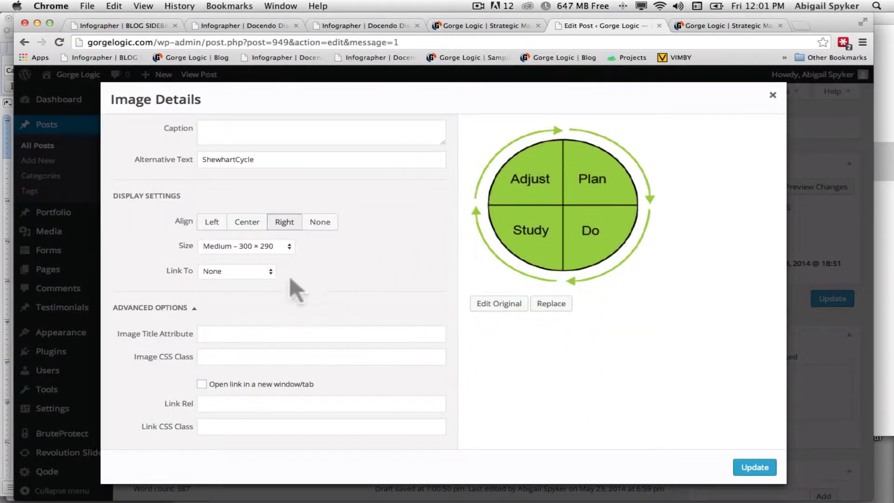
left_click(286, 246)
left_click(365, 227)
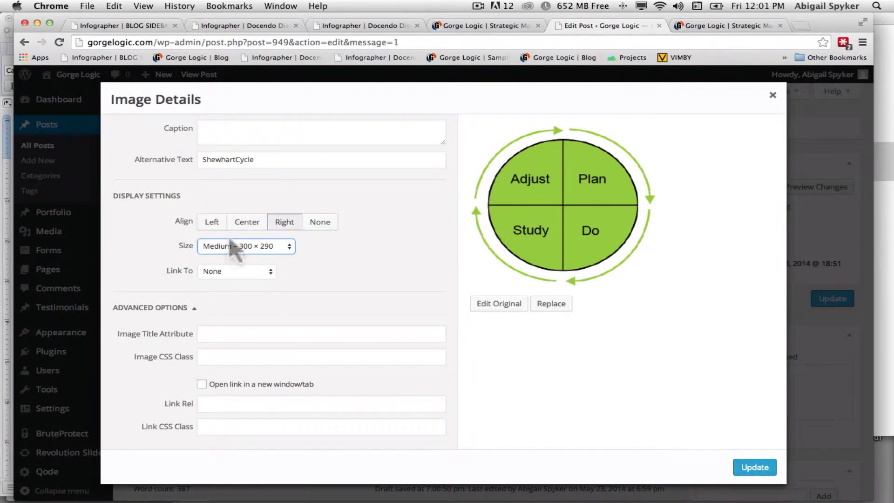
left_click(772, 95)
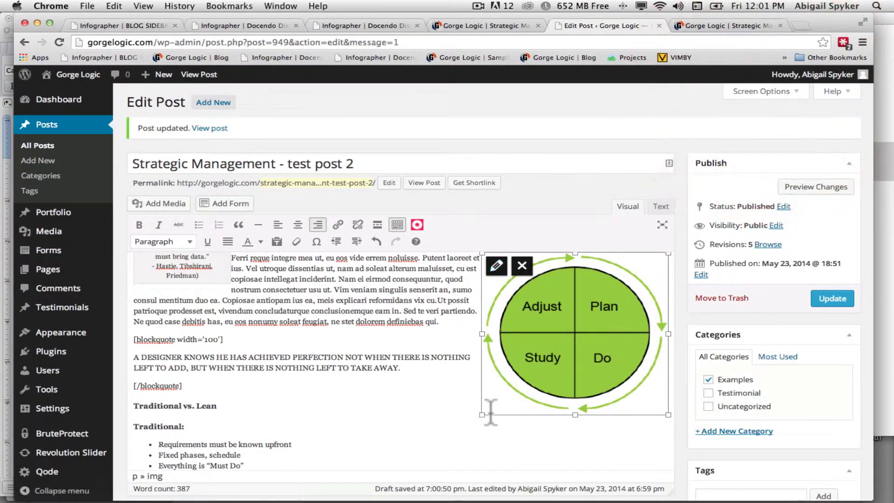
Shrink the cycle diagram to about 226 × 218 px in the post editor and update the post.
left_click_drag(482, 414, 514, 373)
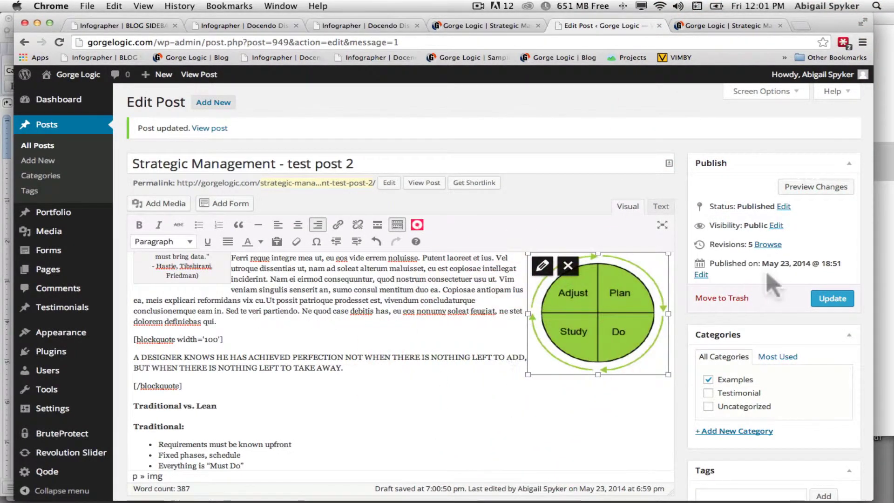
left_click(832, 300)
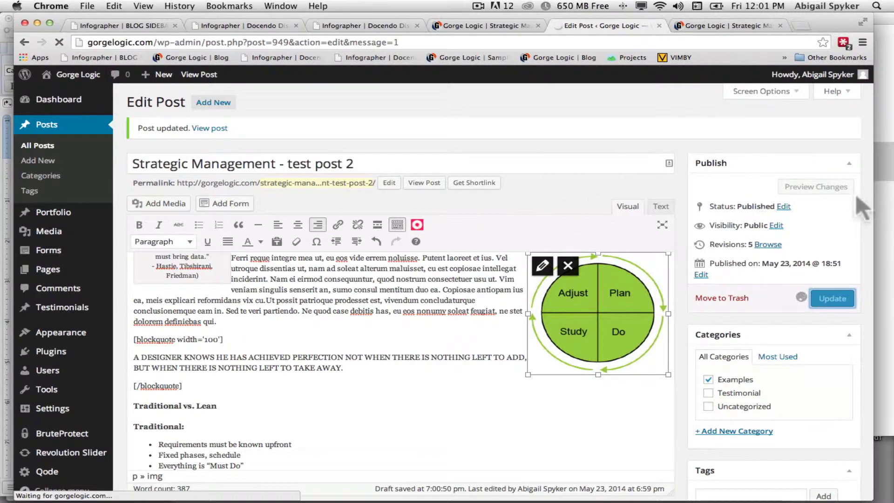
Examine the published test post 2 page, checking how the resized diagram, blockquote, lists and captioned portrait are laid out.
key("ctrl+Tab")
scroll(635, 210, "down", 10)
scroll(636, 224, "down", 6)
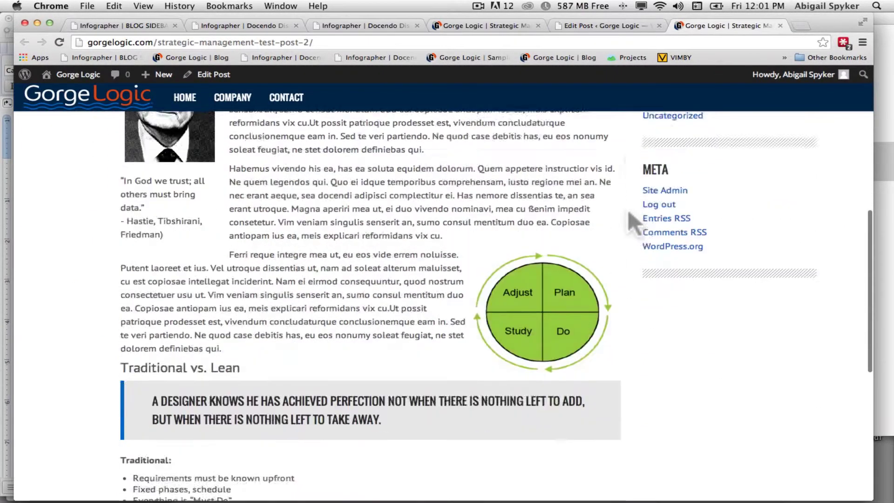
scroll(636, 223, "down", 4)
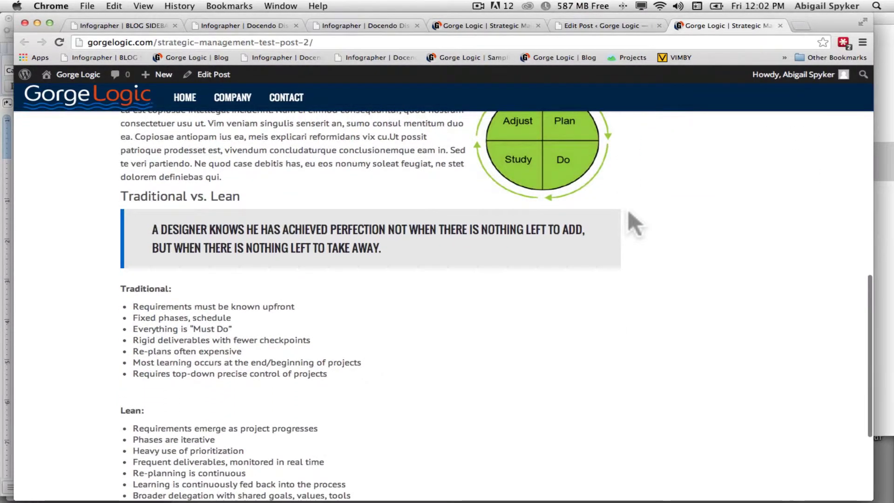
scroll(635, 223, "down", 4)
scroll(635, 224, "down", 3)
scroll(635, 223, "up", 8)
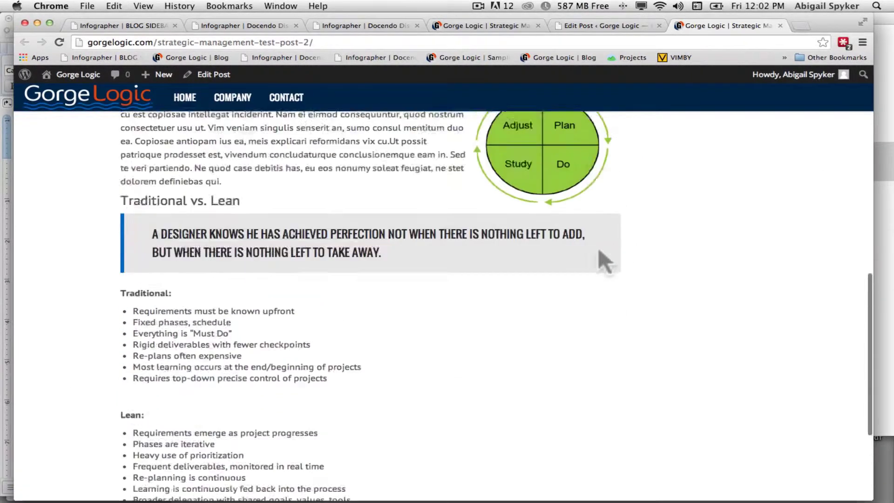
scroll(493, 258, "up", 8)
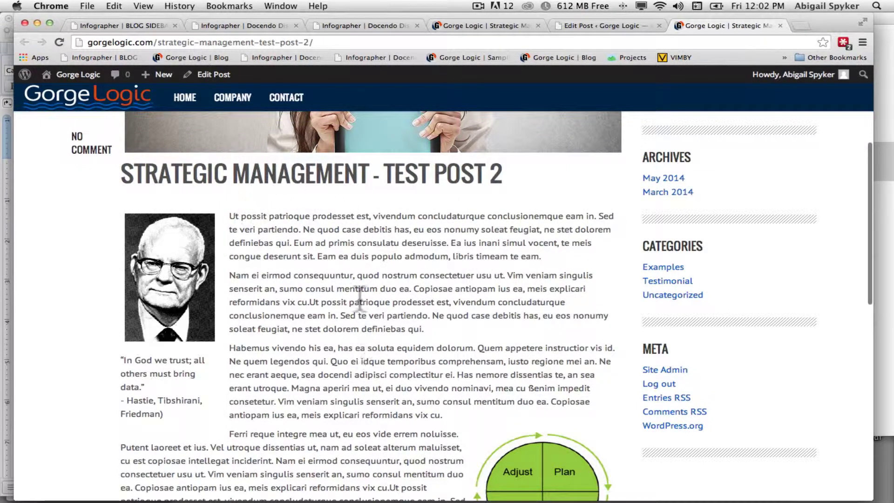
Examine the HTML source of test post 2 in the editor and return to the visual view.
left_click(592, 27)
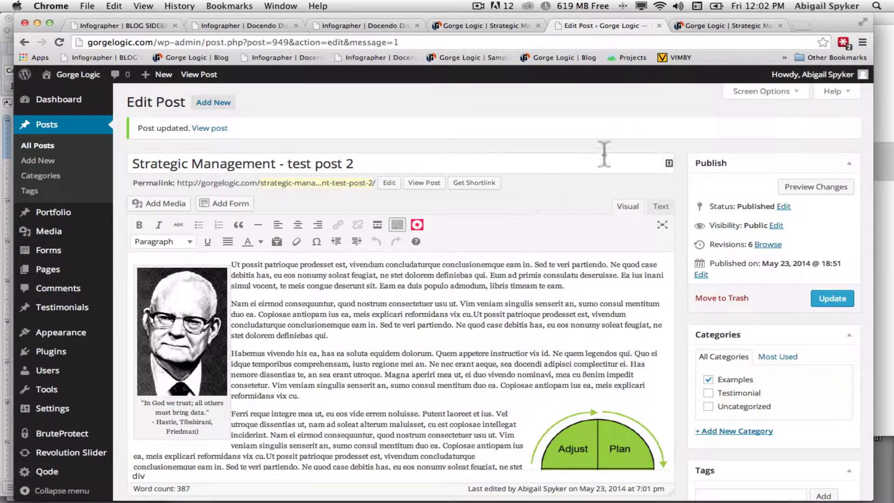
scroll(576, 191, "down", 2)
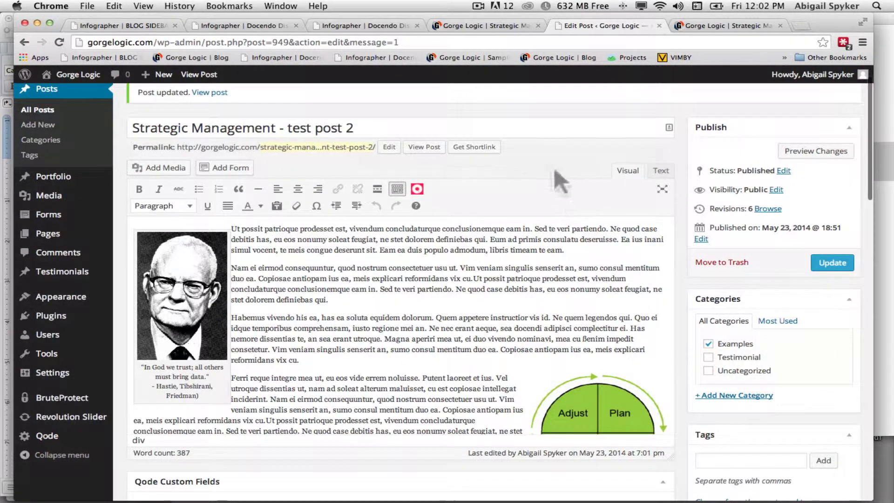
left_click(660, 170)
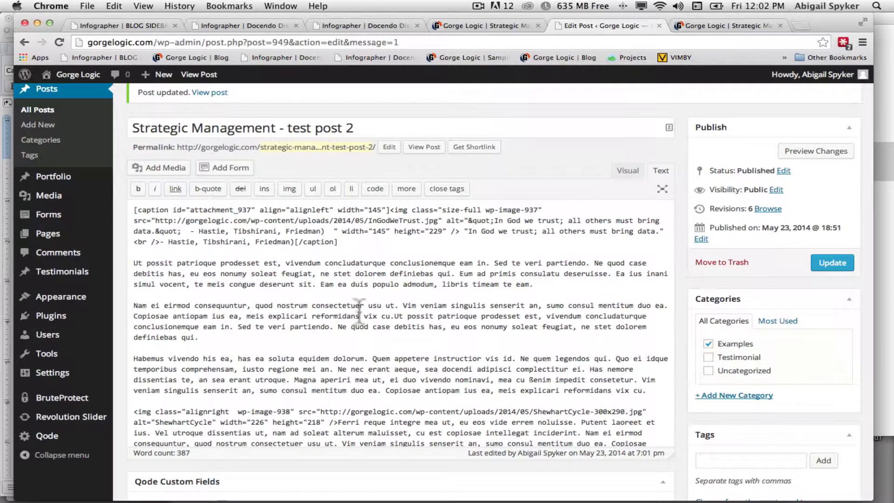
left_click(623, 172)
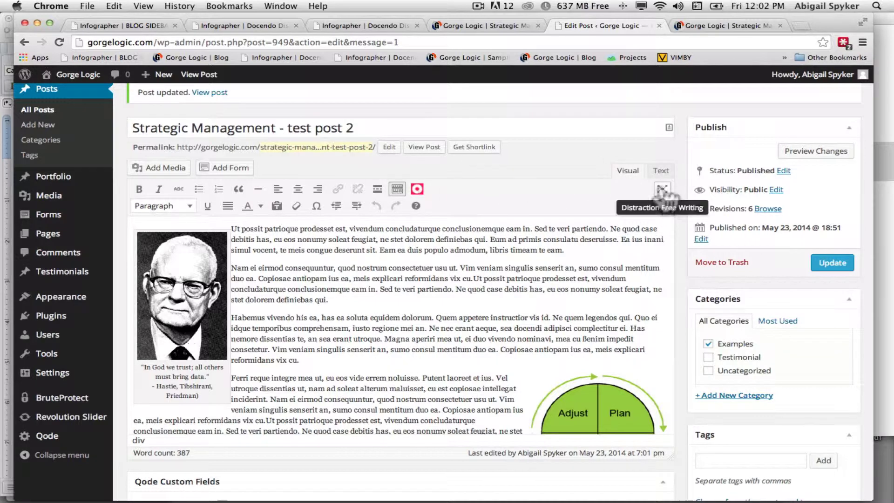
left_click(482, 6)
left_click(468, 27)
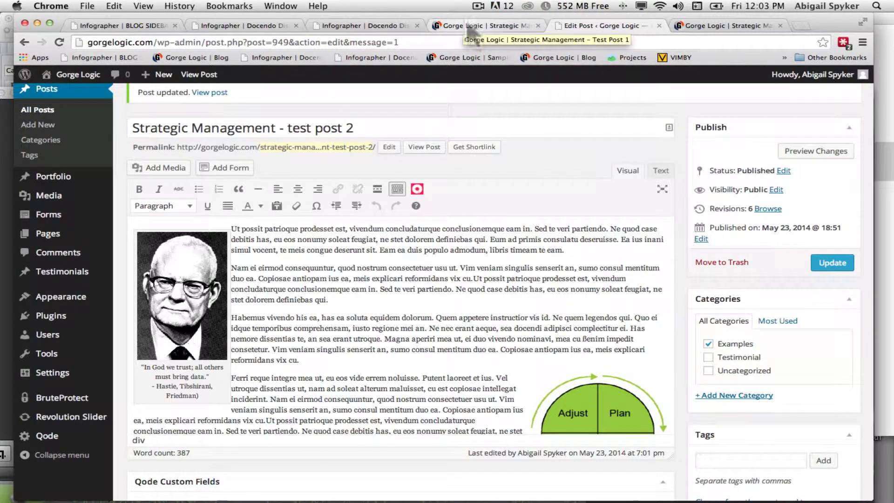
left_click(468, 27)
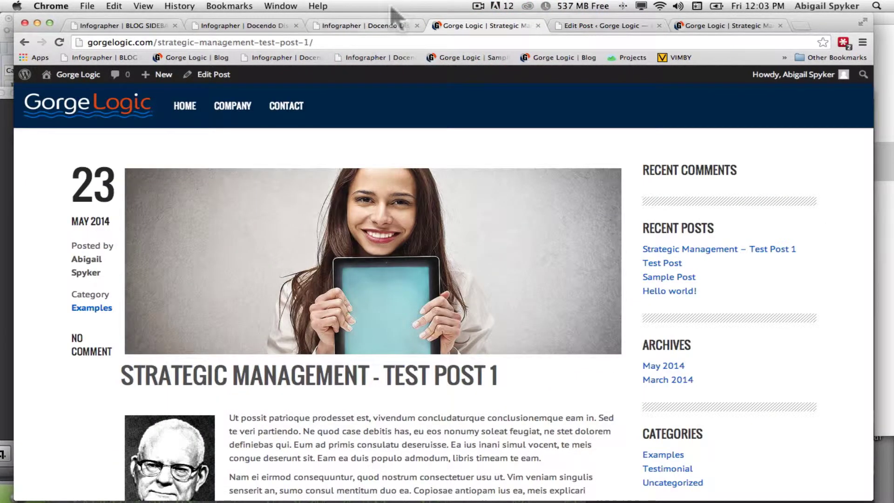
left_click(363, 27)
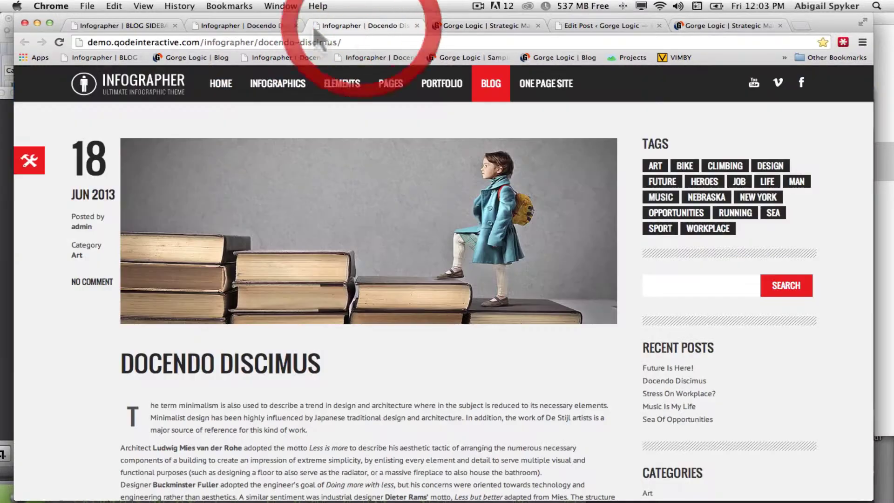
left_click(701, 25)
Open gorgelogic.com/blog and compare the Test Post 2 summary with the opening text in the post editor.
left_click(461, 26)
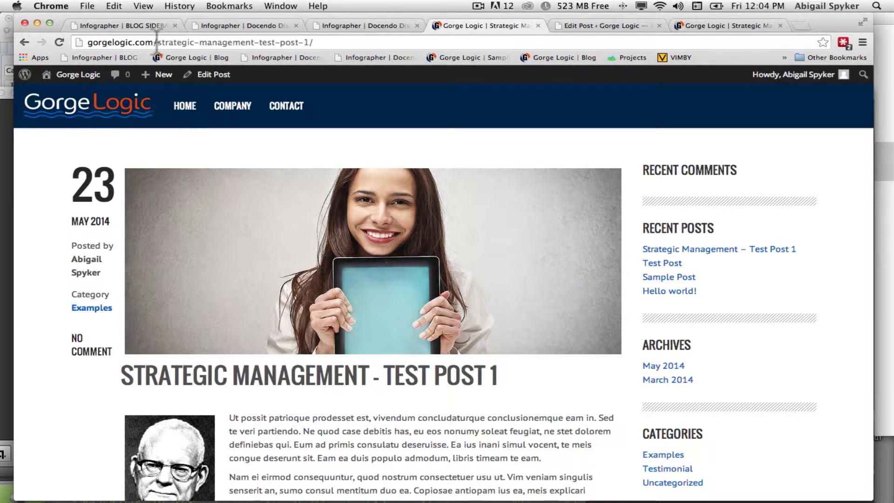
left_click_drag(157, 42, 538, 85)
type("blog")
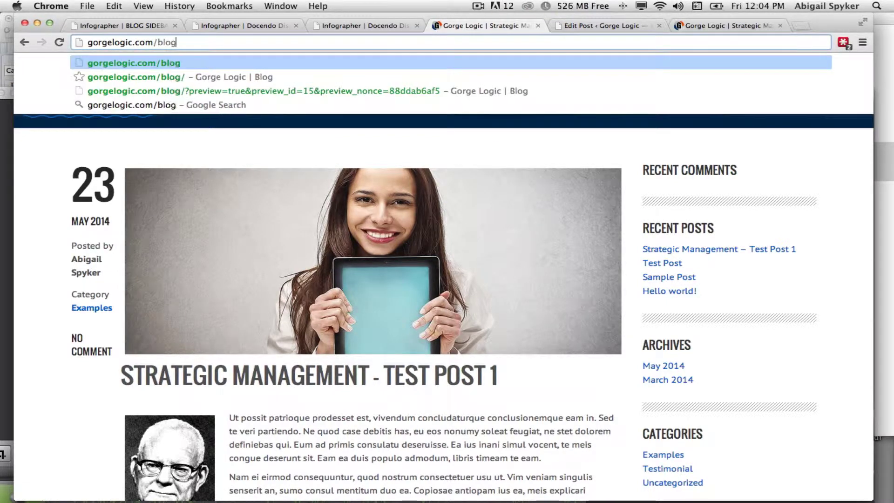
key("Return")
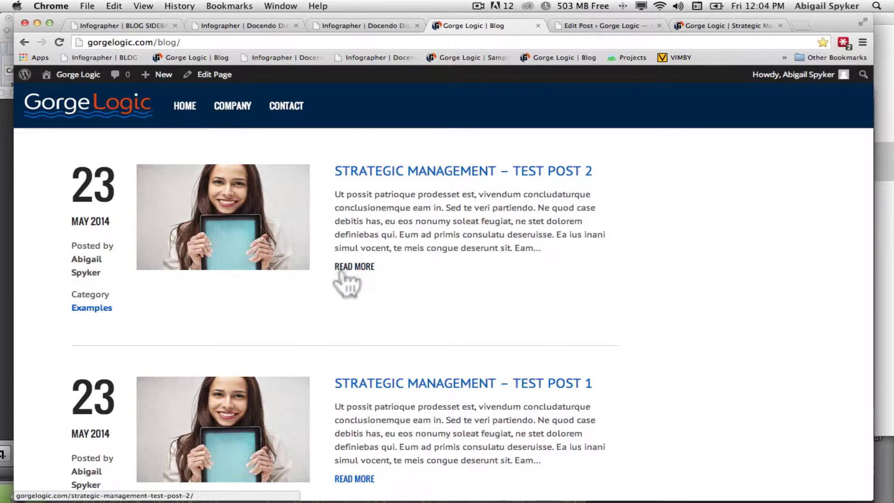
left_click(604, 27)
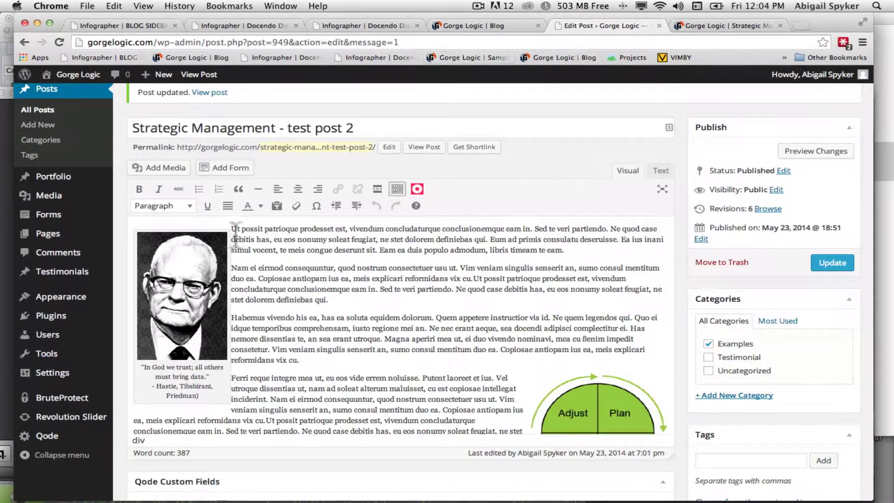
left_click(477, 26)
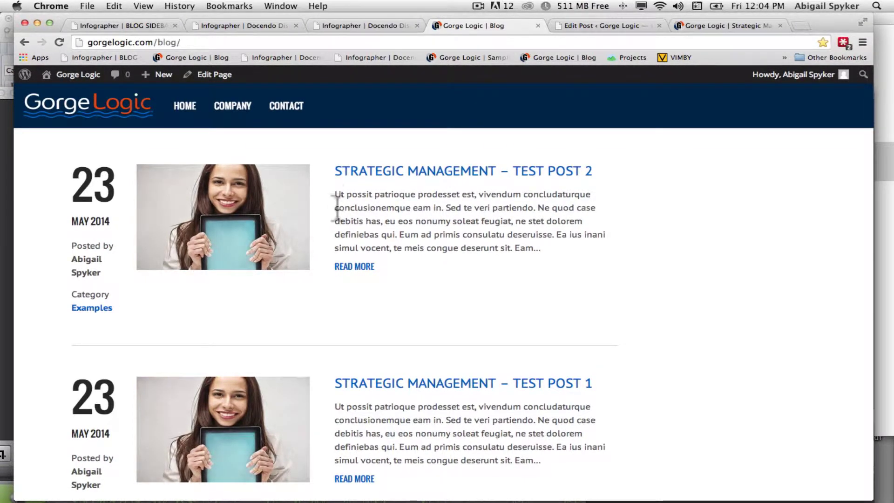
Copy the 'Nam ei eirmod' paragraph's text up to 'reformidans vix cu.' in the post editor.
left_click(606, 28)
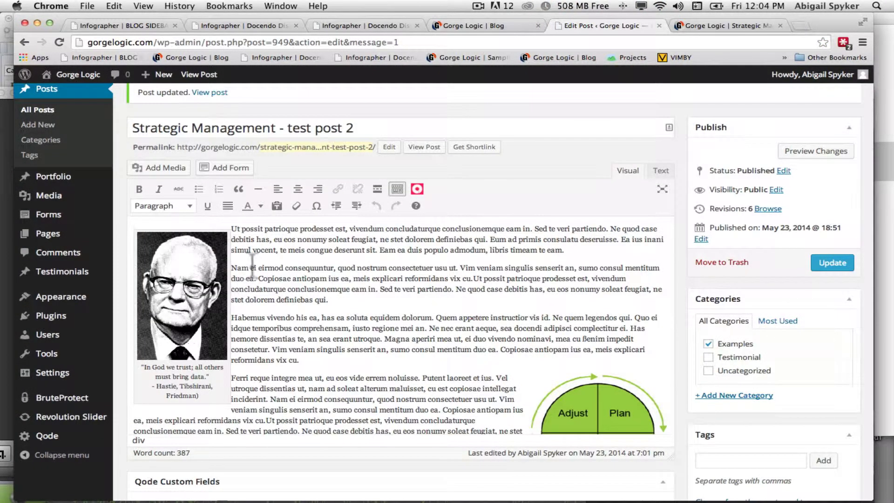
left_click_drag(231, 268, 473, 280)
key("super+c")
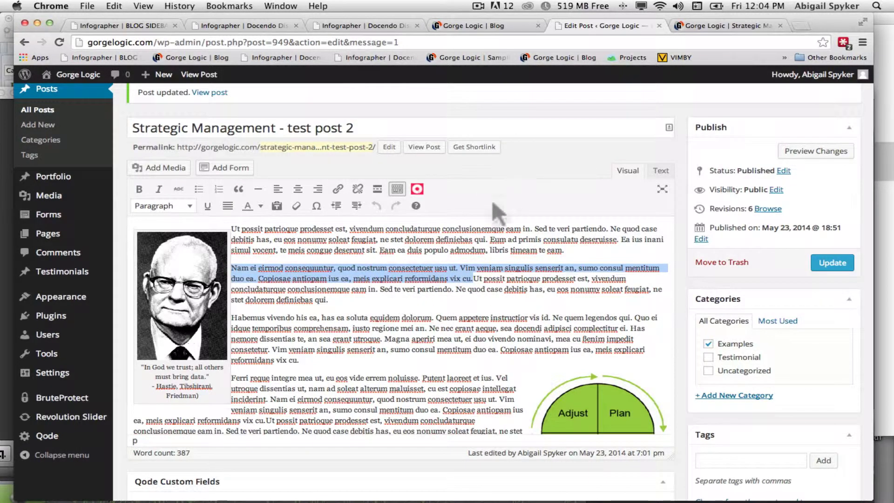
Enable the Excerpt section in the post editor's screen options.
scroll(551, 190, "down", 5)
scroll(346, 438, "down", 15)
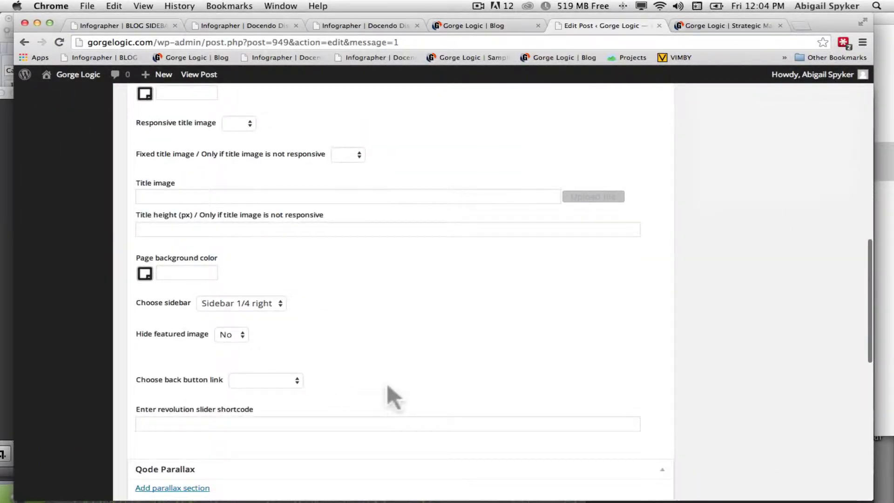
scroll(391, 396, "down", 10)
scroll(387, 386, "down", 2)
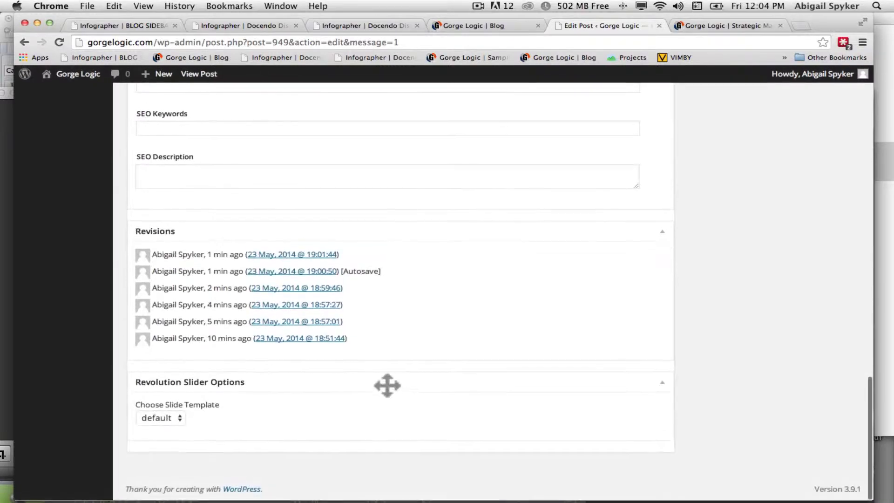
scroll(386, 391, "up", 20)
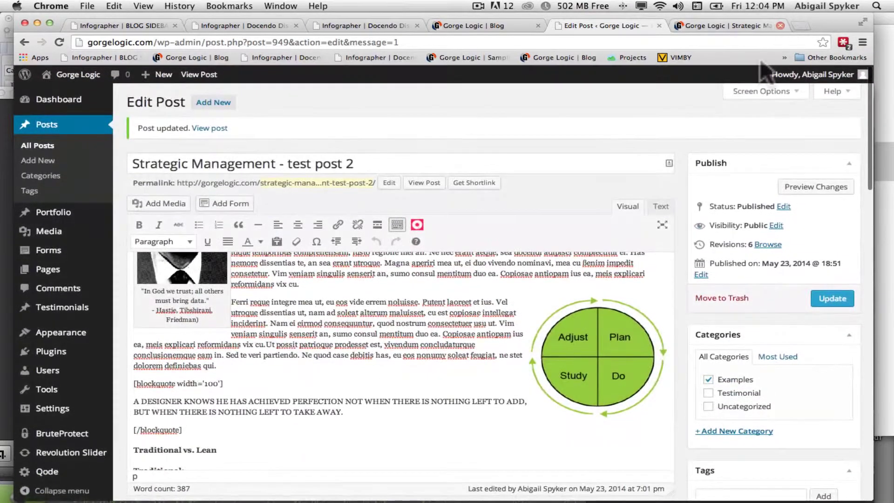
left_click(768, 93)
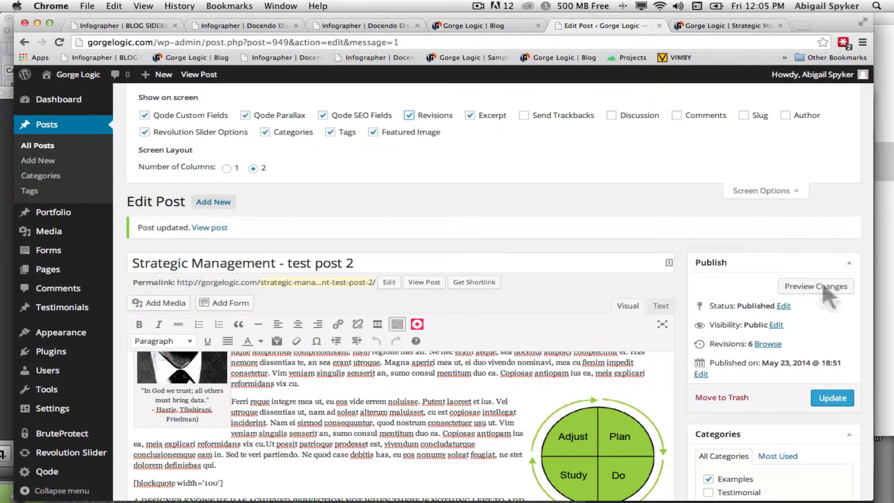
left_click(791, 191)
Paste the copied 'Nam ei eirmod' text as the post's excerpt.
scroll(560, 163, "down", 6)
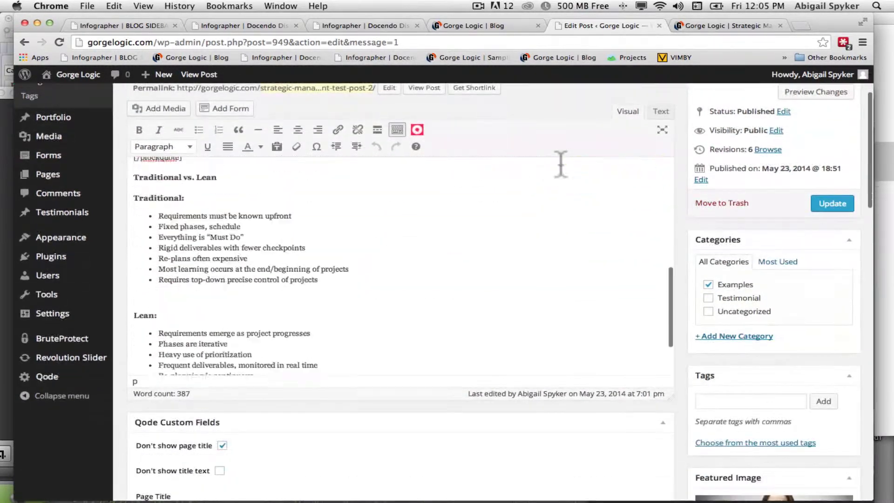
scroll(393, 443, "down", 8)
scroll(375, 289, "down", 2)
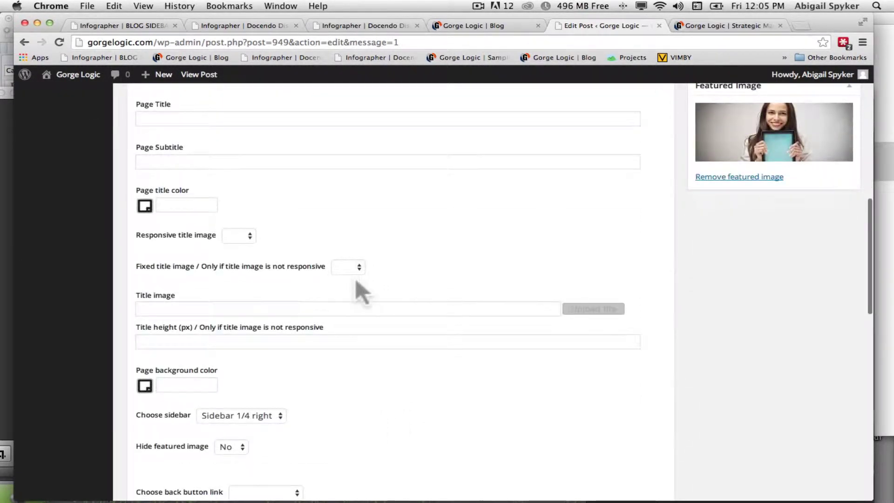
scroll(361, 289, "down", 8)
scroll(358, 284, "down", 5)
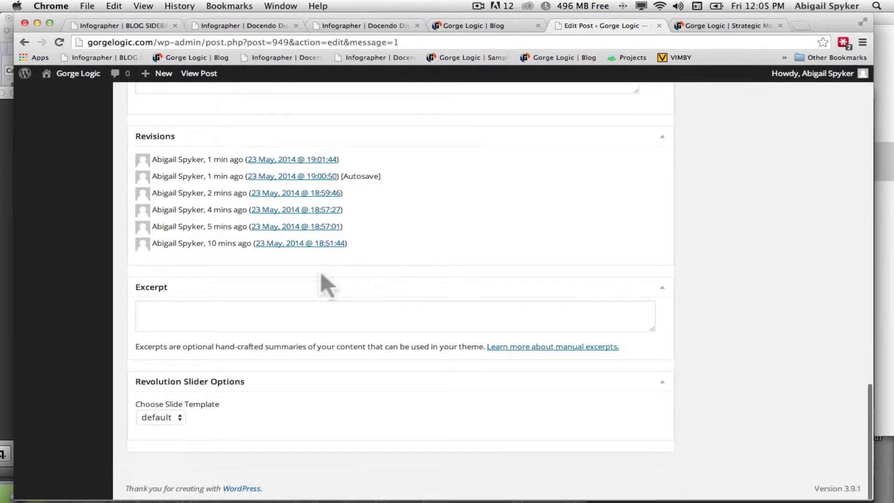
left_click(259, 326)
key("super+v")
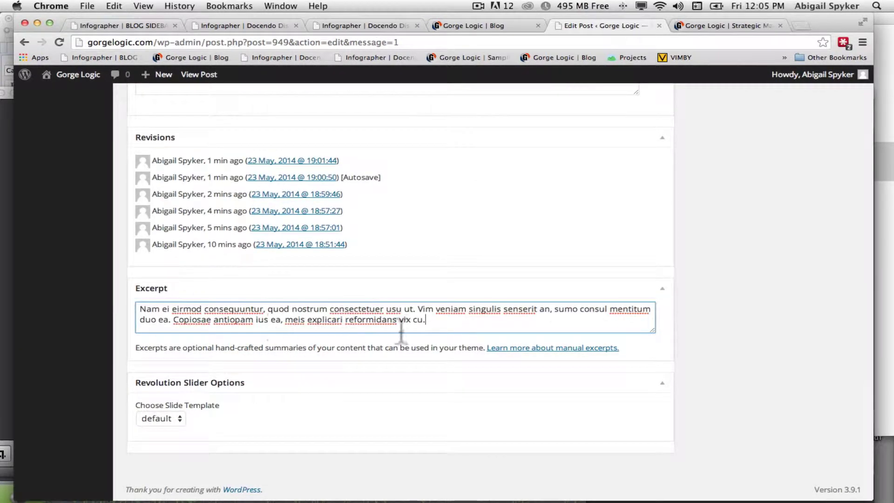
Update the post and check the Test Post 2 excerpt on the Gorge Logic blog page.
scroll(649, 166, "up", 15)
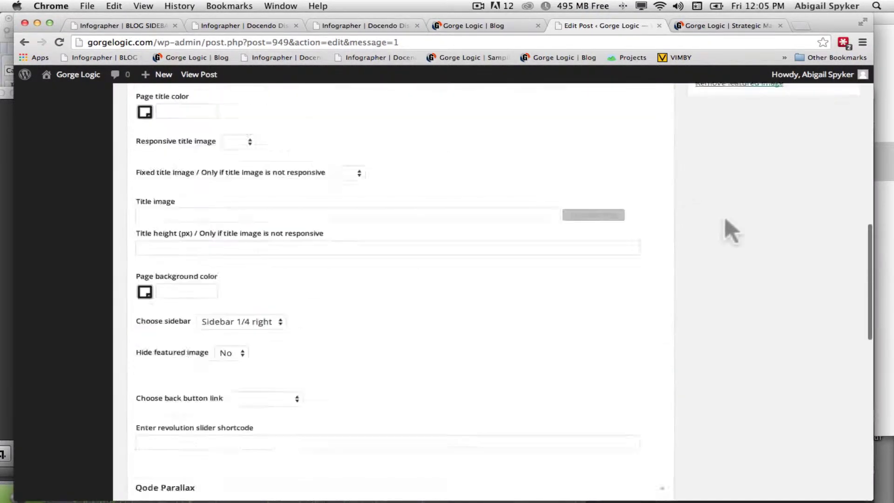
scroll(815, 216, "up", 10)
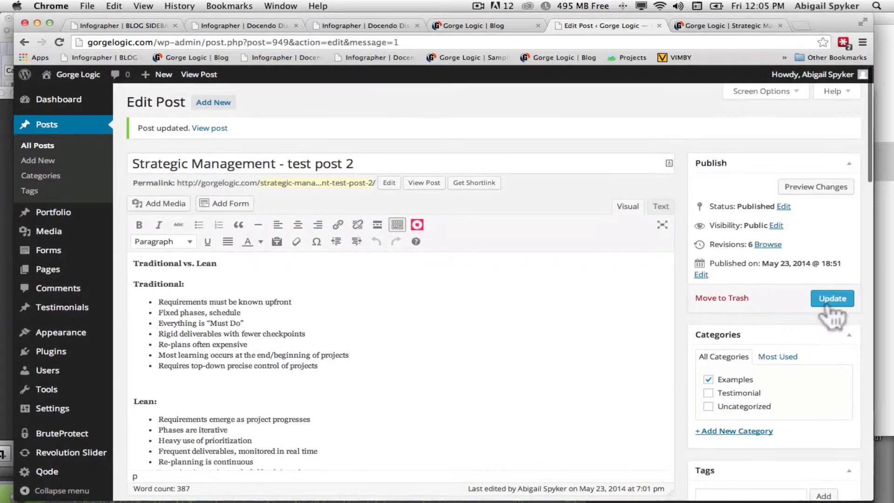
left_click(831, 298)
left_click(484, 26)
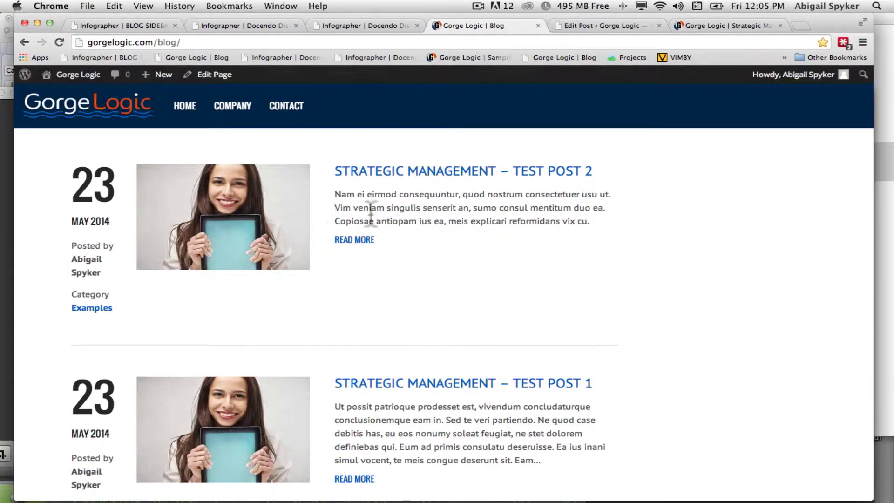
left_click(597, 26)
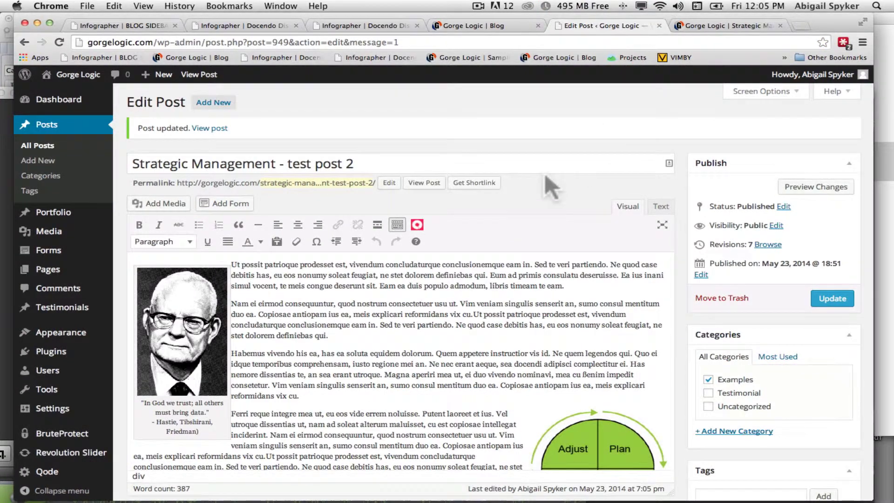
scroll(551, 186, "down", 15)
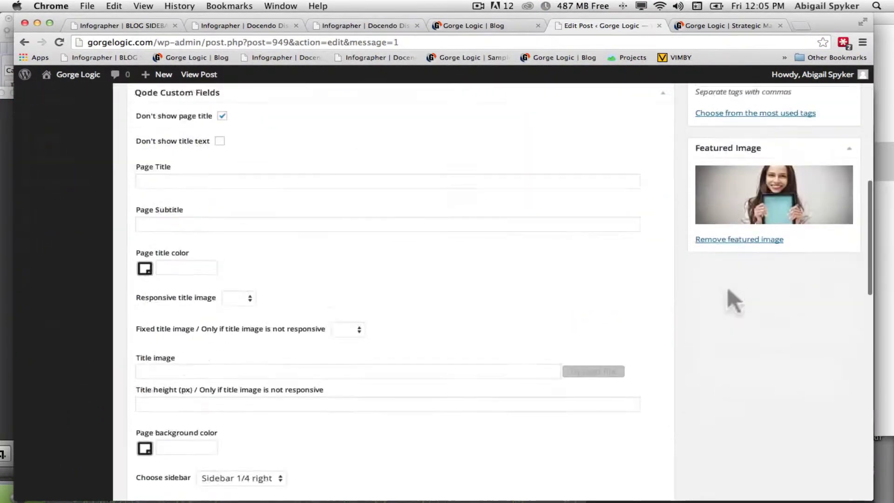
scroll(485, 232, "up", 5)
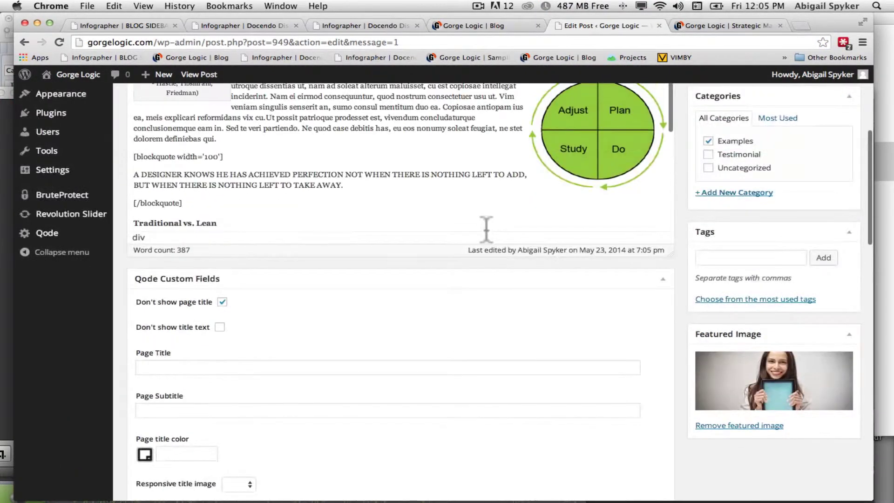
scroll(486, 229, "up", 10)
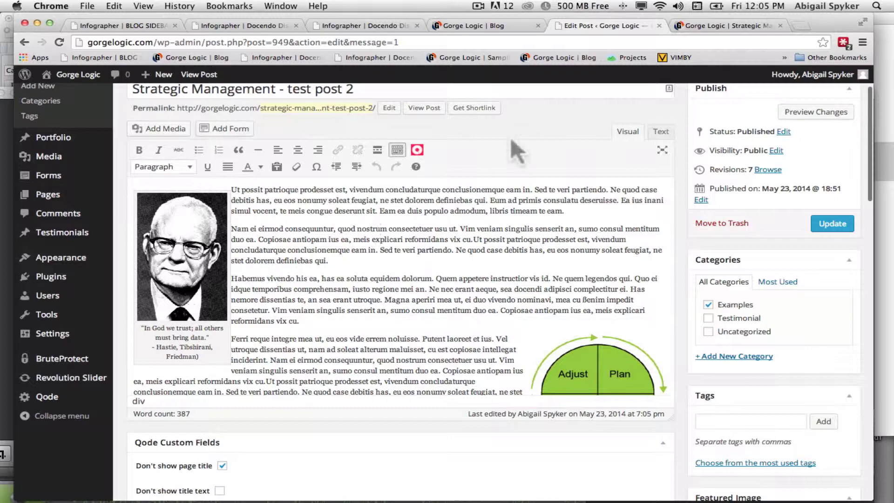
Open the post's 23 May 2014 19:01:44 revision and examine its content differences from the preceding version.
scroll(515, 144, "down", 2)
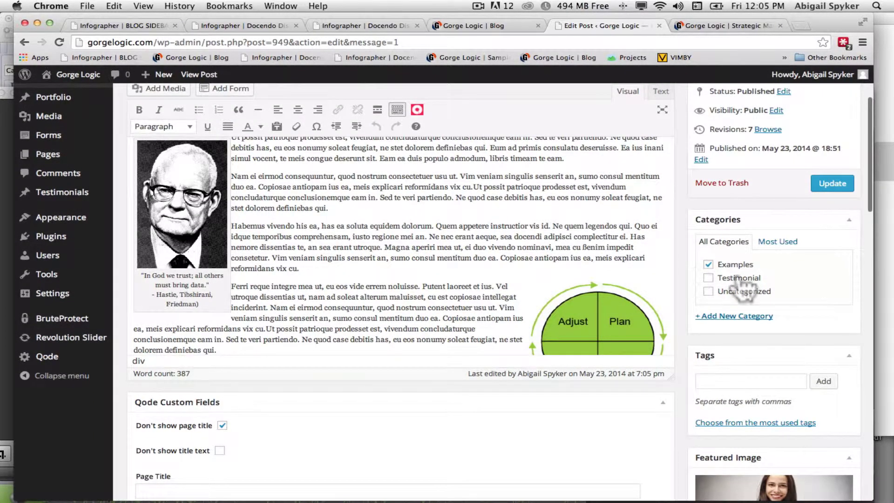
scroll(678, 375, "down", 10)
scroll(528, 331, "down", 9)
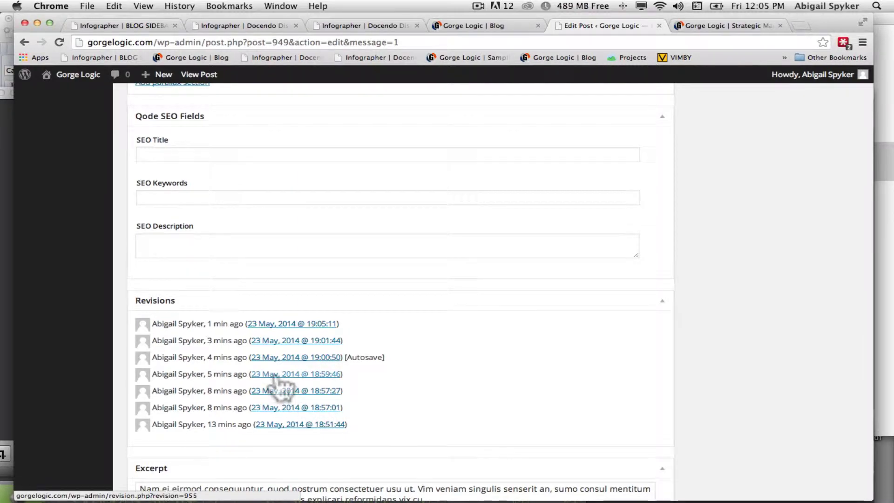
left_click(276, 343)
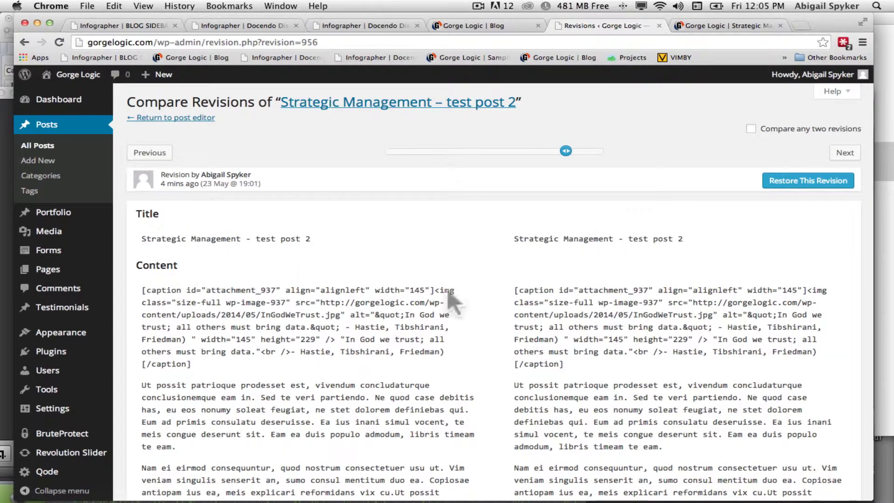
scroll(619, 296, "down", 3)
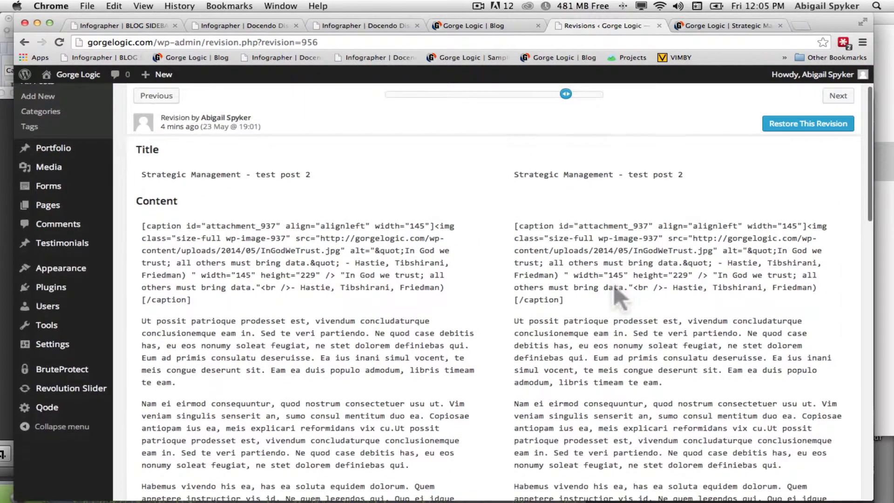
scroll(401, 276, "down", 10)
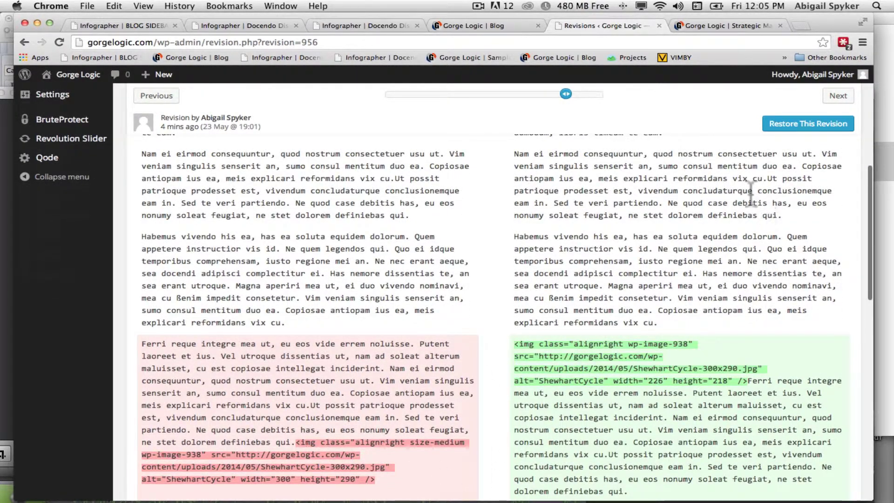
scroll(750, 193, "up", 5)
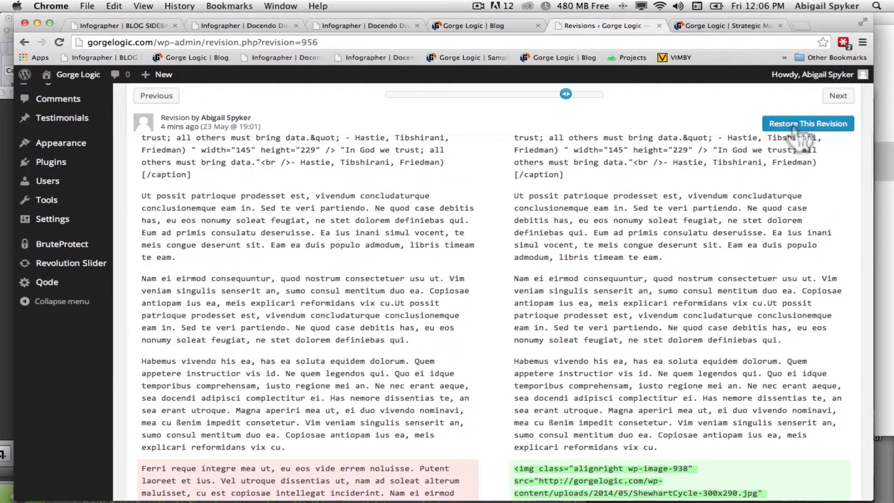
Switch the revision comparison to the 23 May 18:59 revision and return to the post editor without restoring it.
scroll(582, 127, "up", 8)
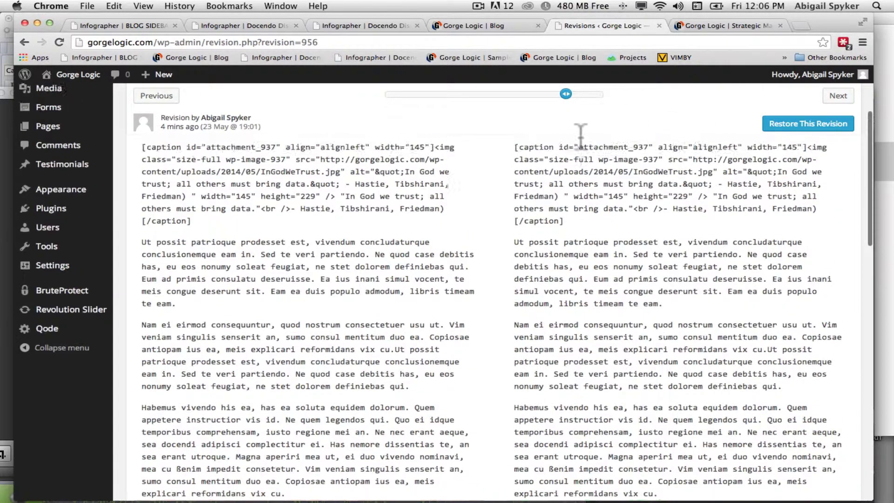
left_click_drag(565, 151, 494, 151)
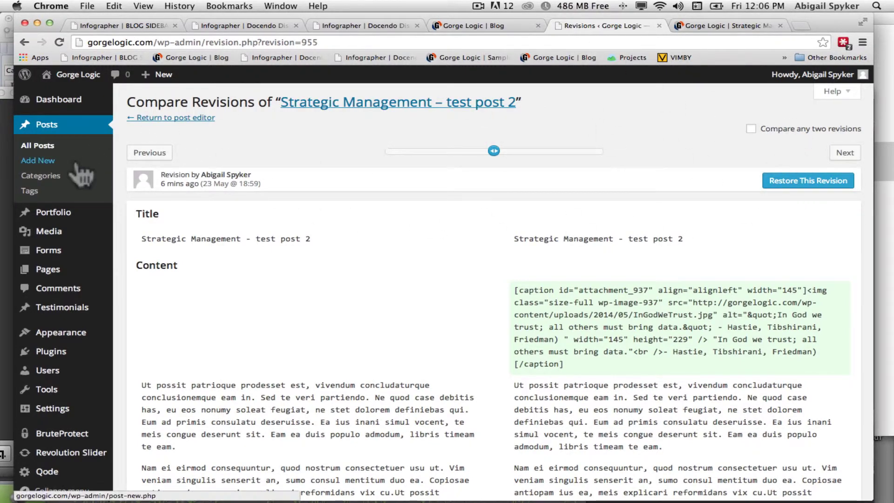
left_click(186, 117)
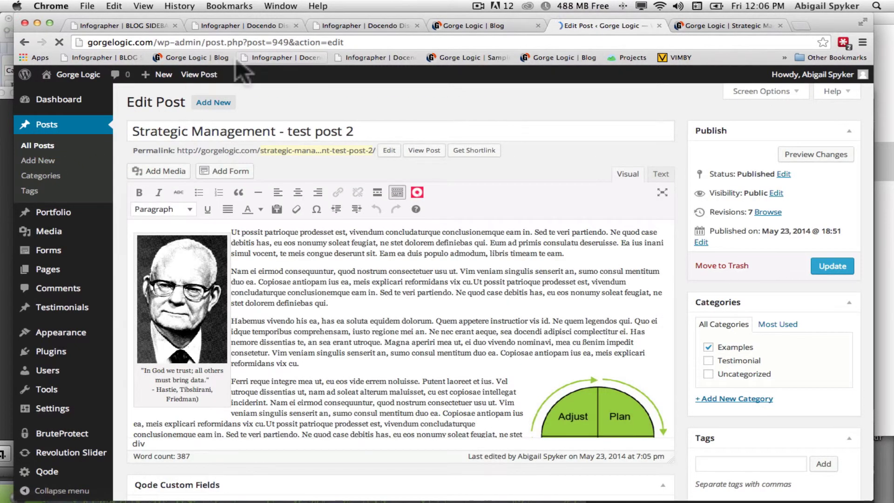
left_click(478, 7)
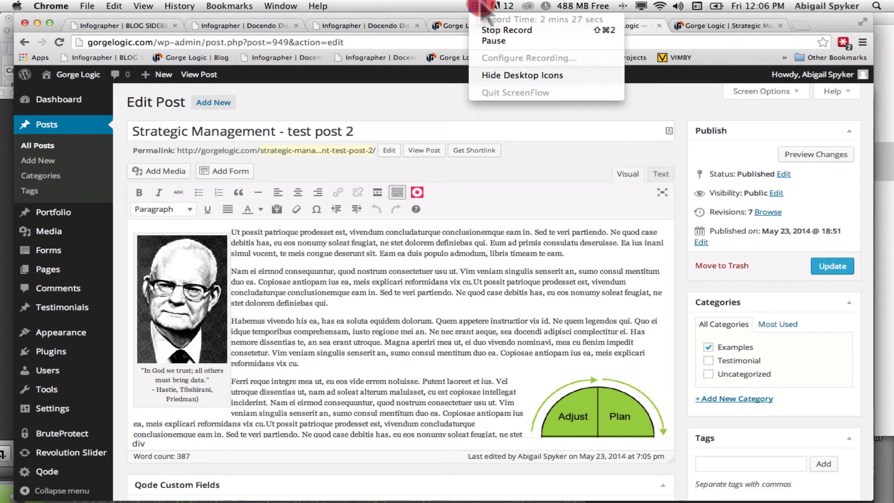